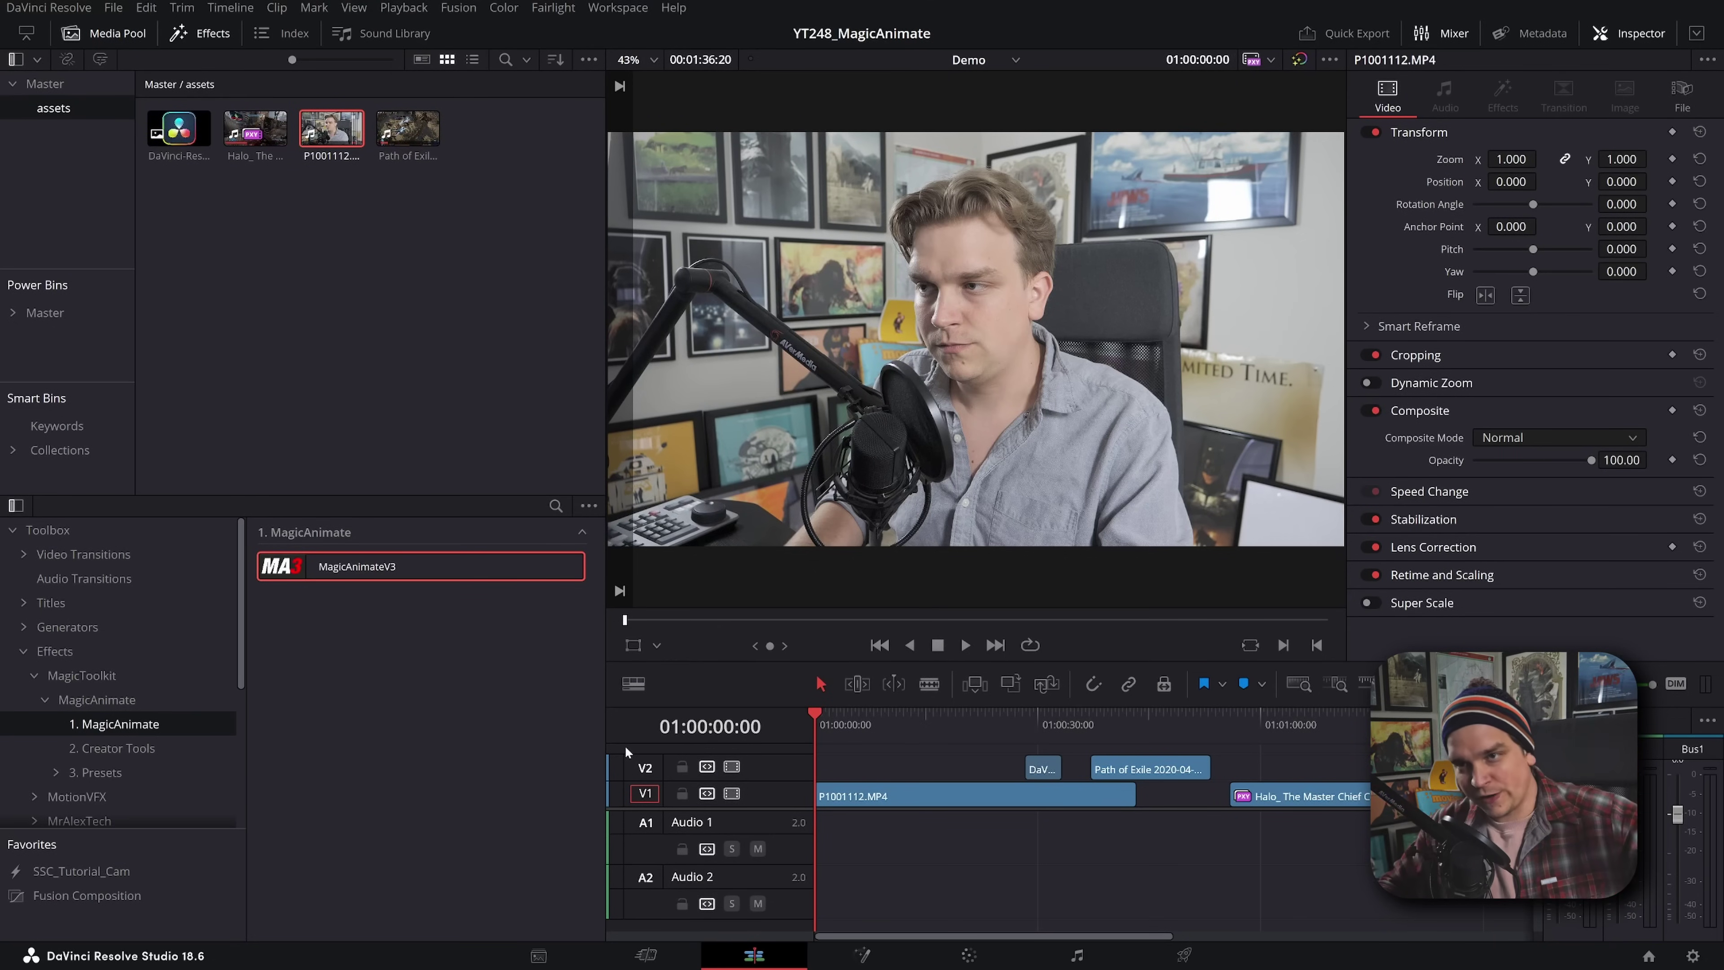
Step: Load P1001112.MP4 and browse MagicAnimate categories down to the FaceCam and Reveal presets
{"action": "double_click", "coordinate": [331, 129]}
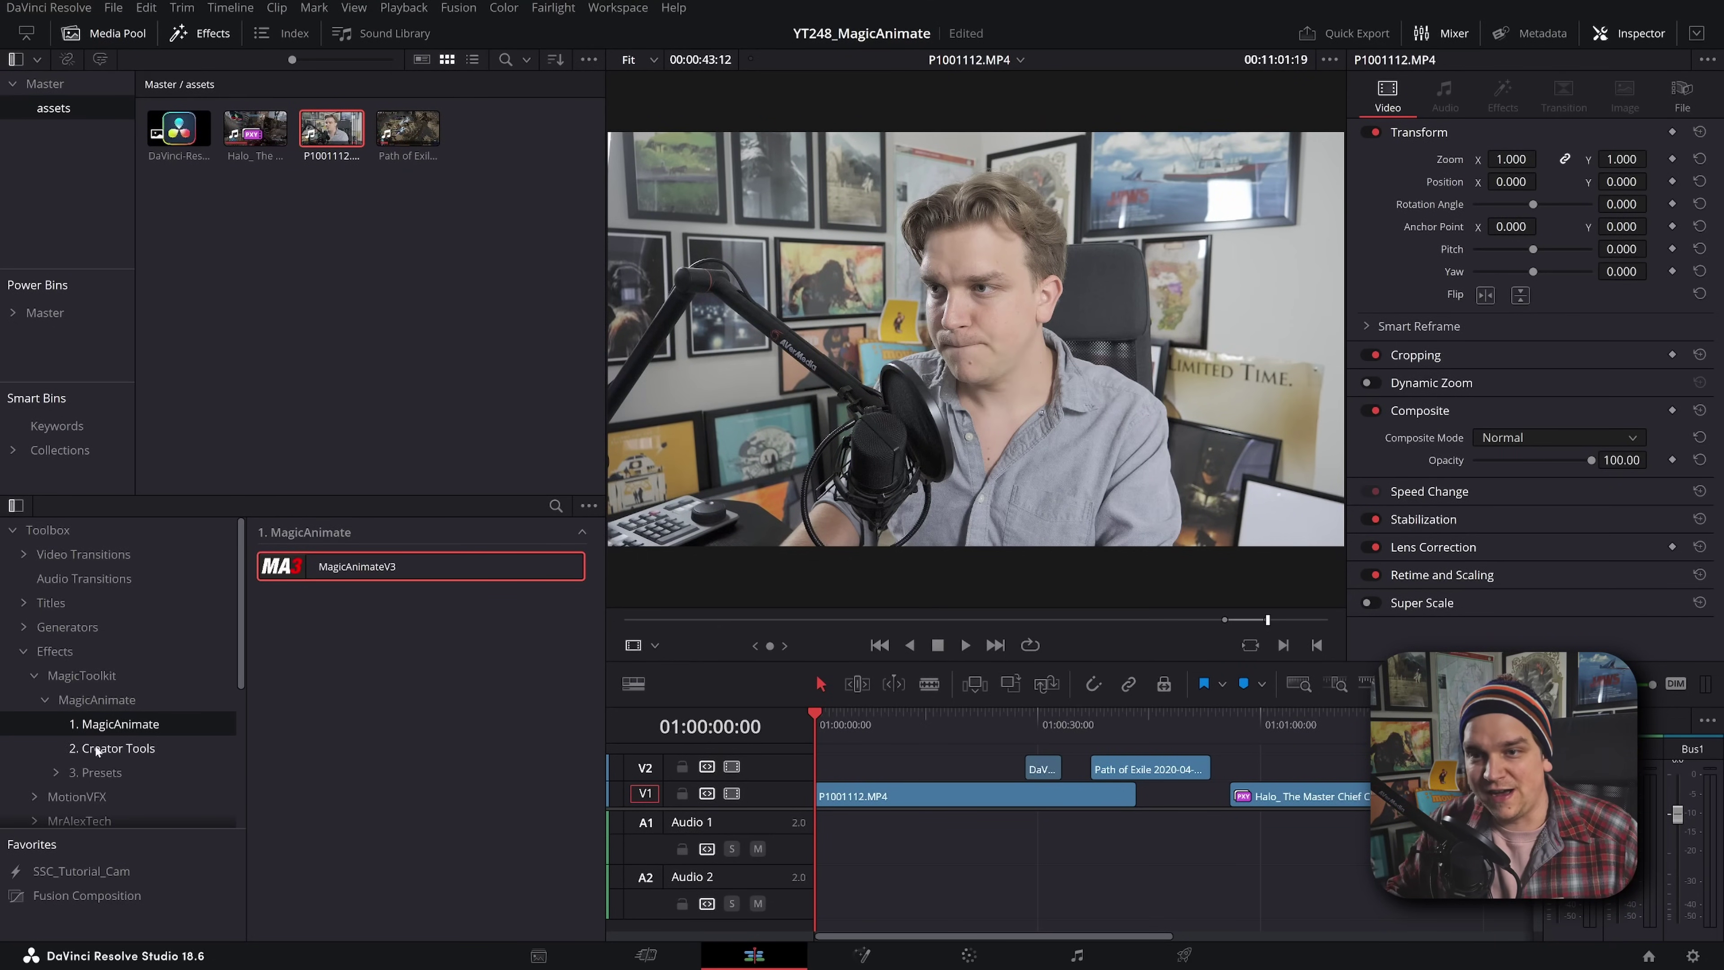
{"action": "scroll", "coordinate": [97, 750], "scroll_direction": "down", "scroll_amount": 2}
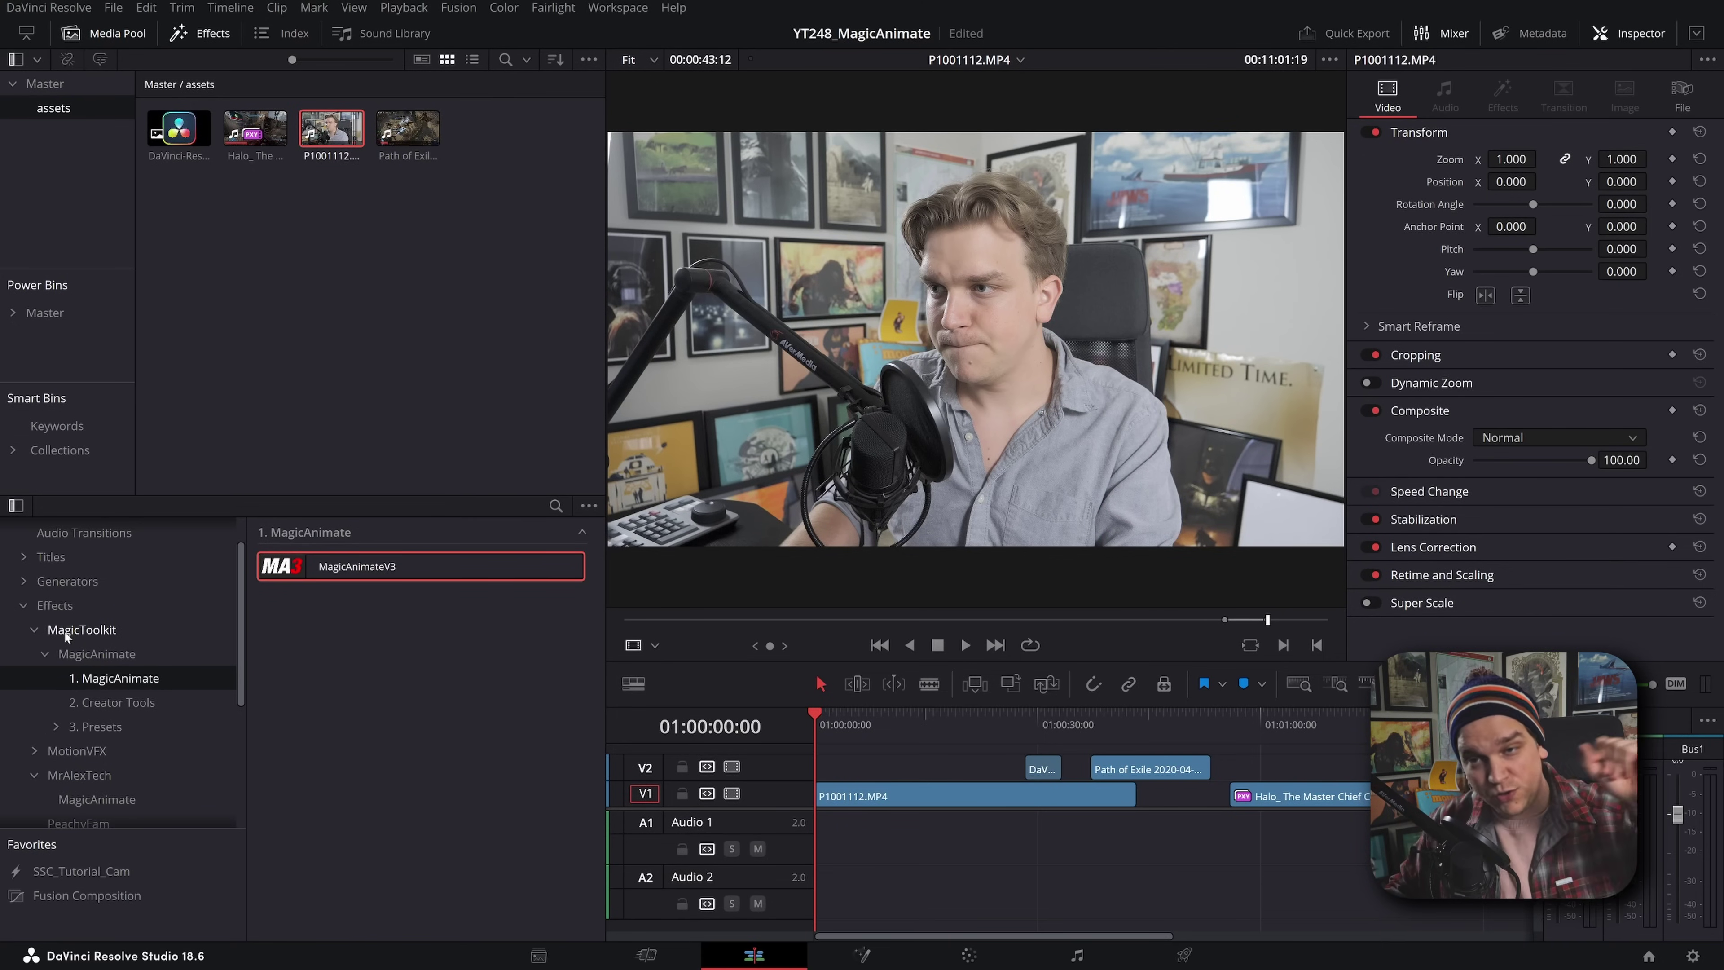
{"action": "left_click", "coordinate": [113, 653]}
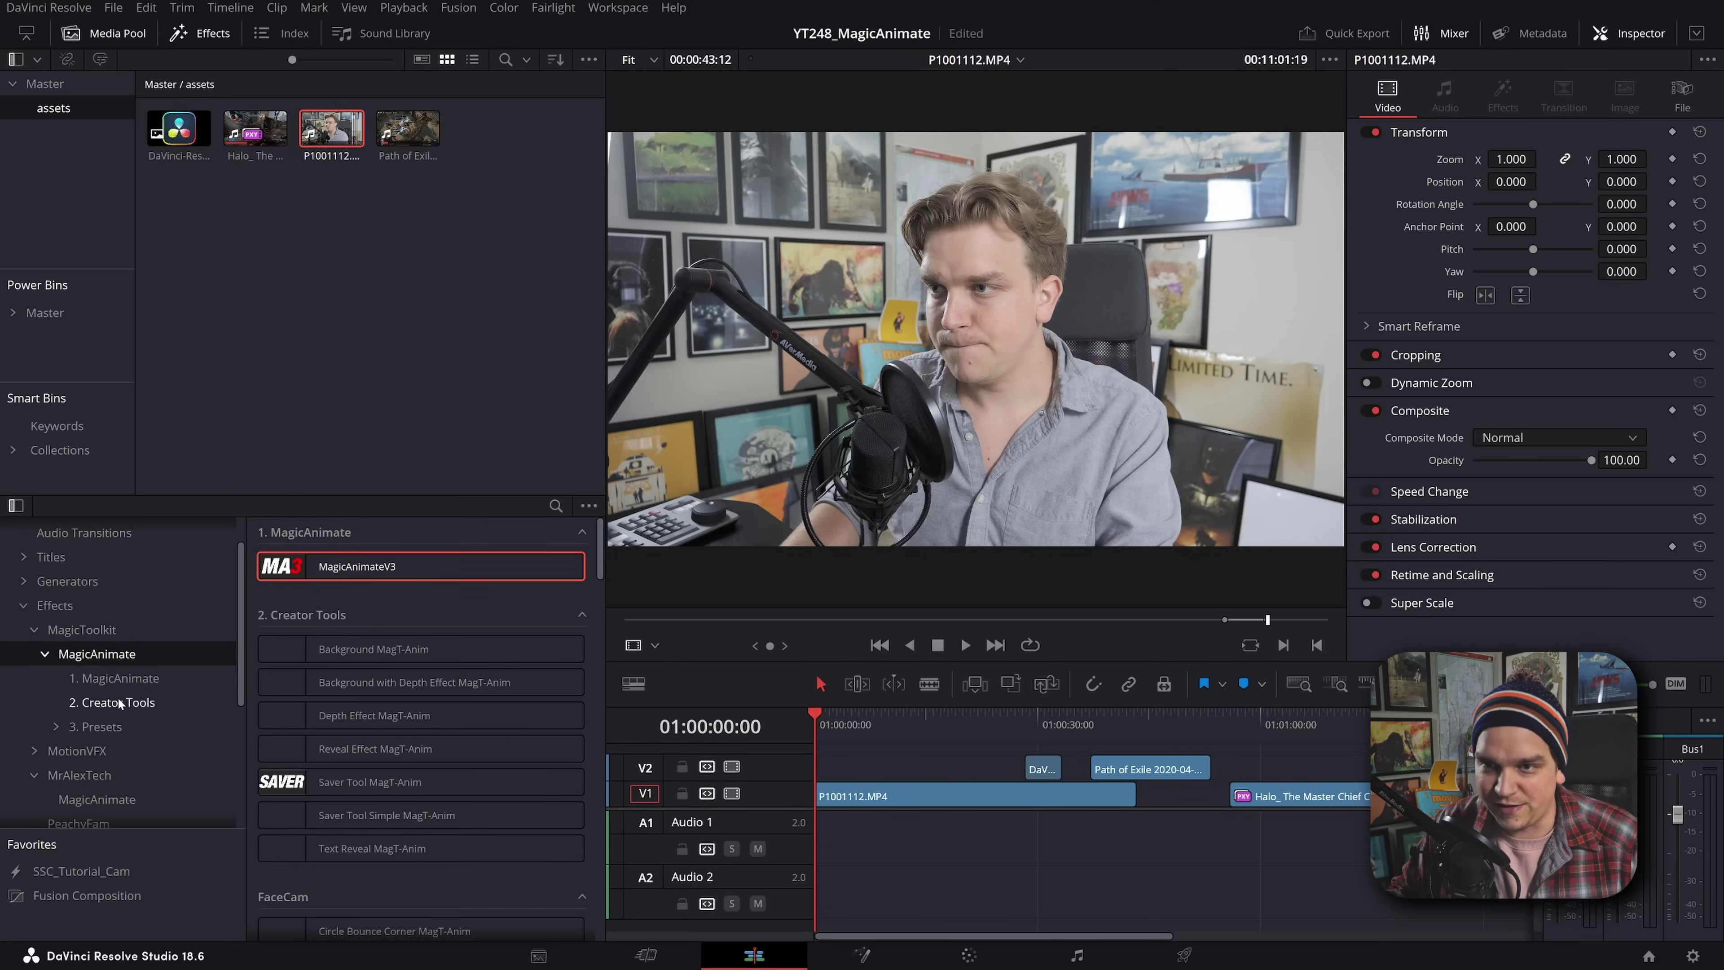
{"action": "left_click", "coordinate": [125, 680]}
{"action": "left_click", "coordinate": [150, 703]}
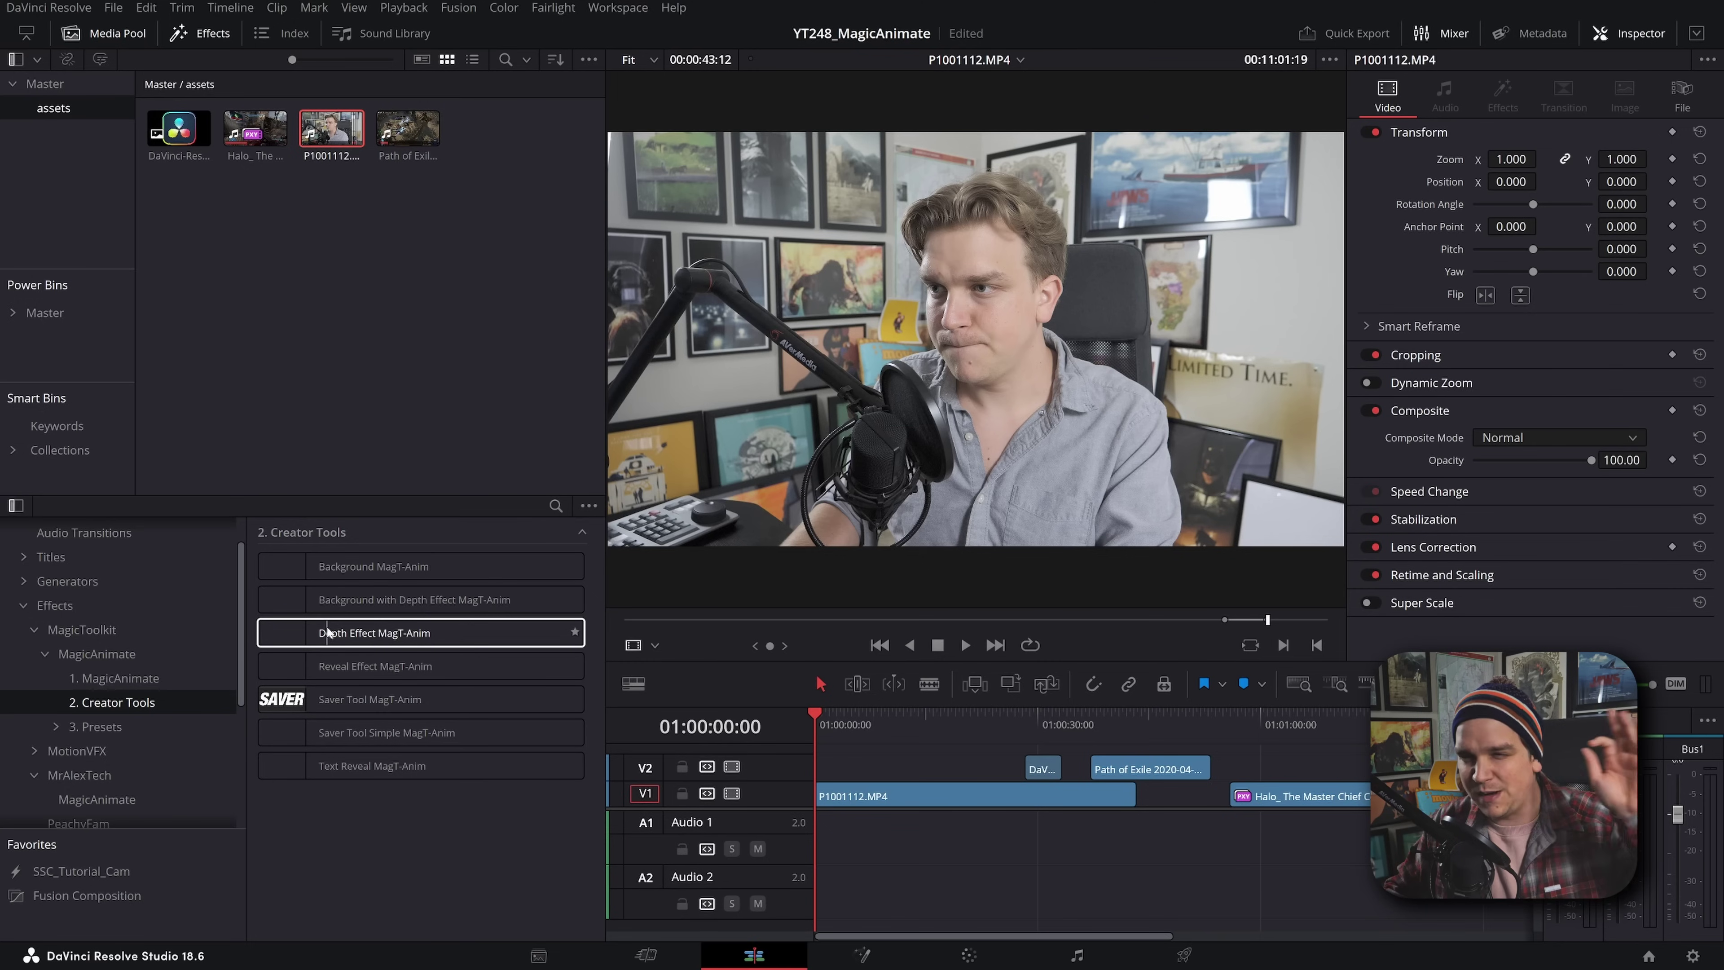
{"action": "left_click", "coordinate": [93, 729]}
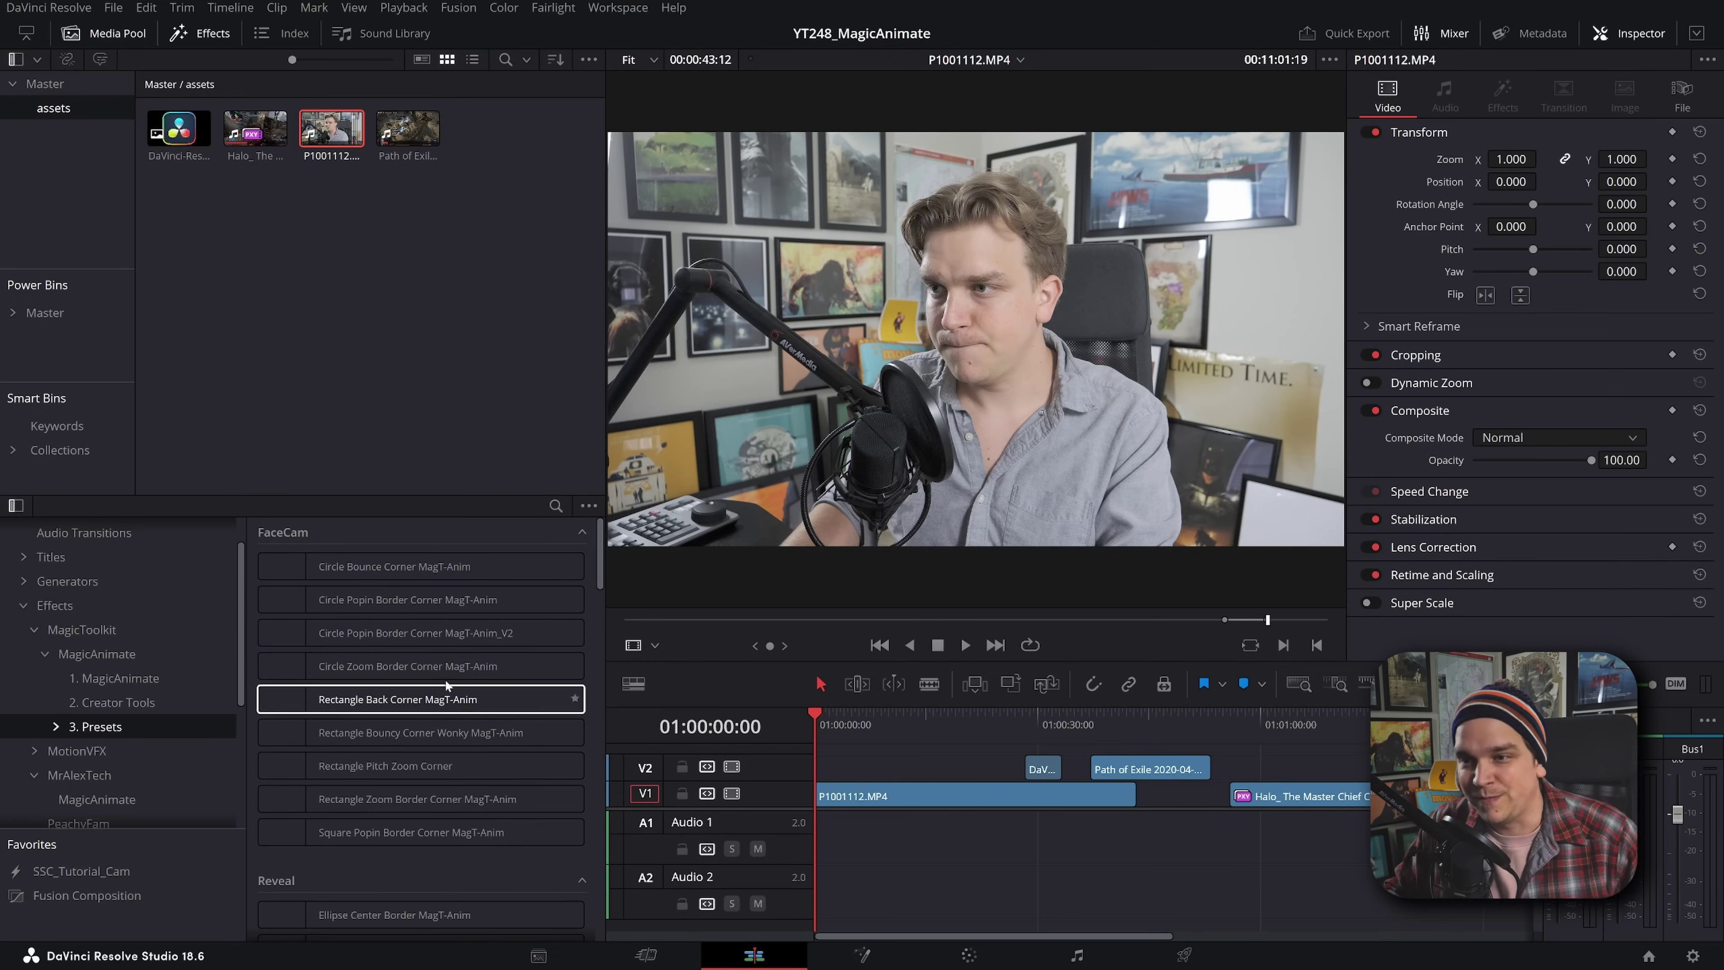
{"action": "scroll", "coordinate": [444, 680], "scroll_direction": "down", "scroll_amount": 15}
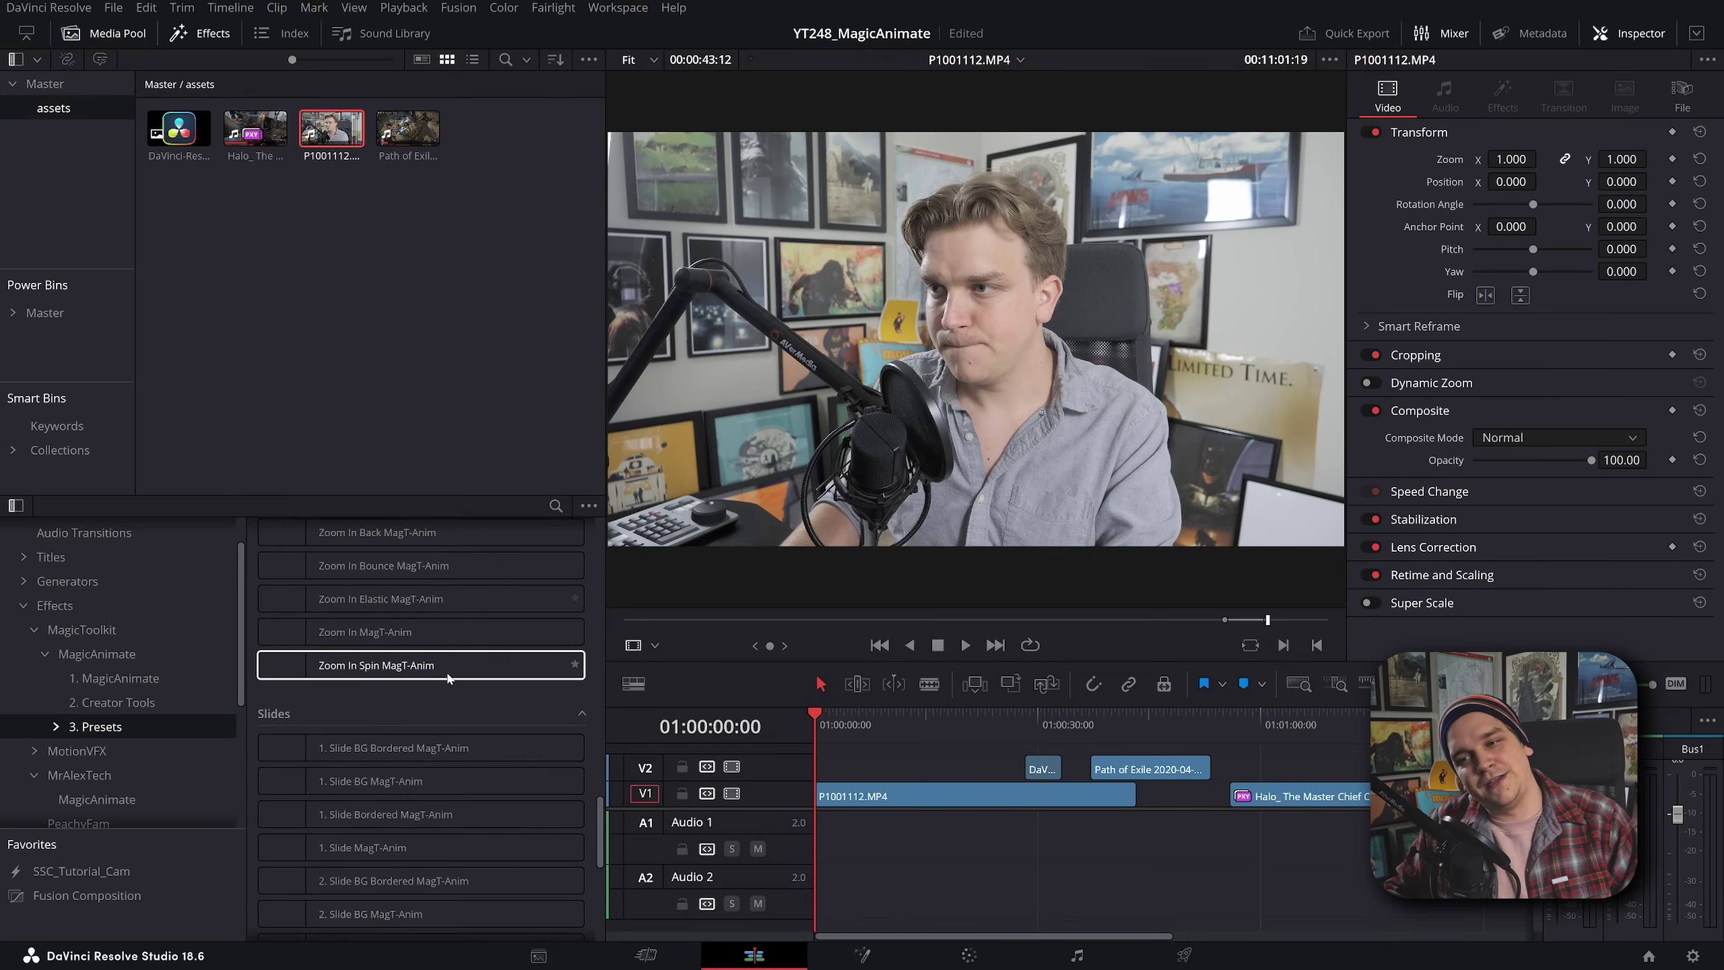
{"action": "scroll", "coordinate": [445, 672], "scroll_direction": "down", "scroll_amount": 5}
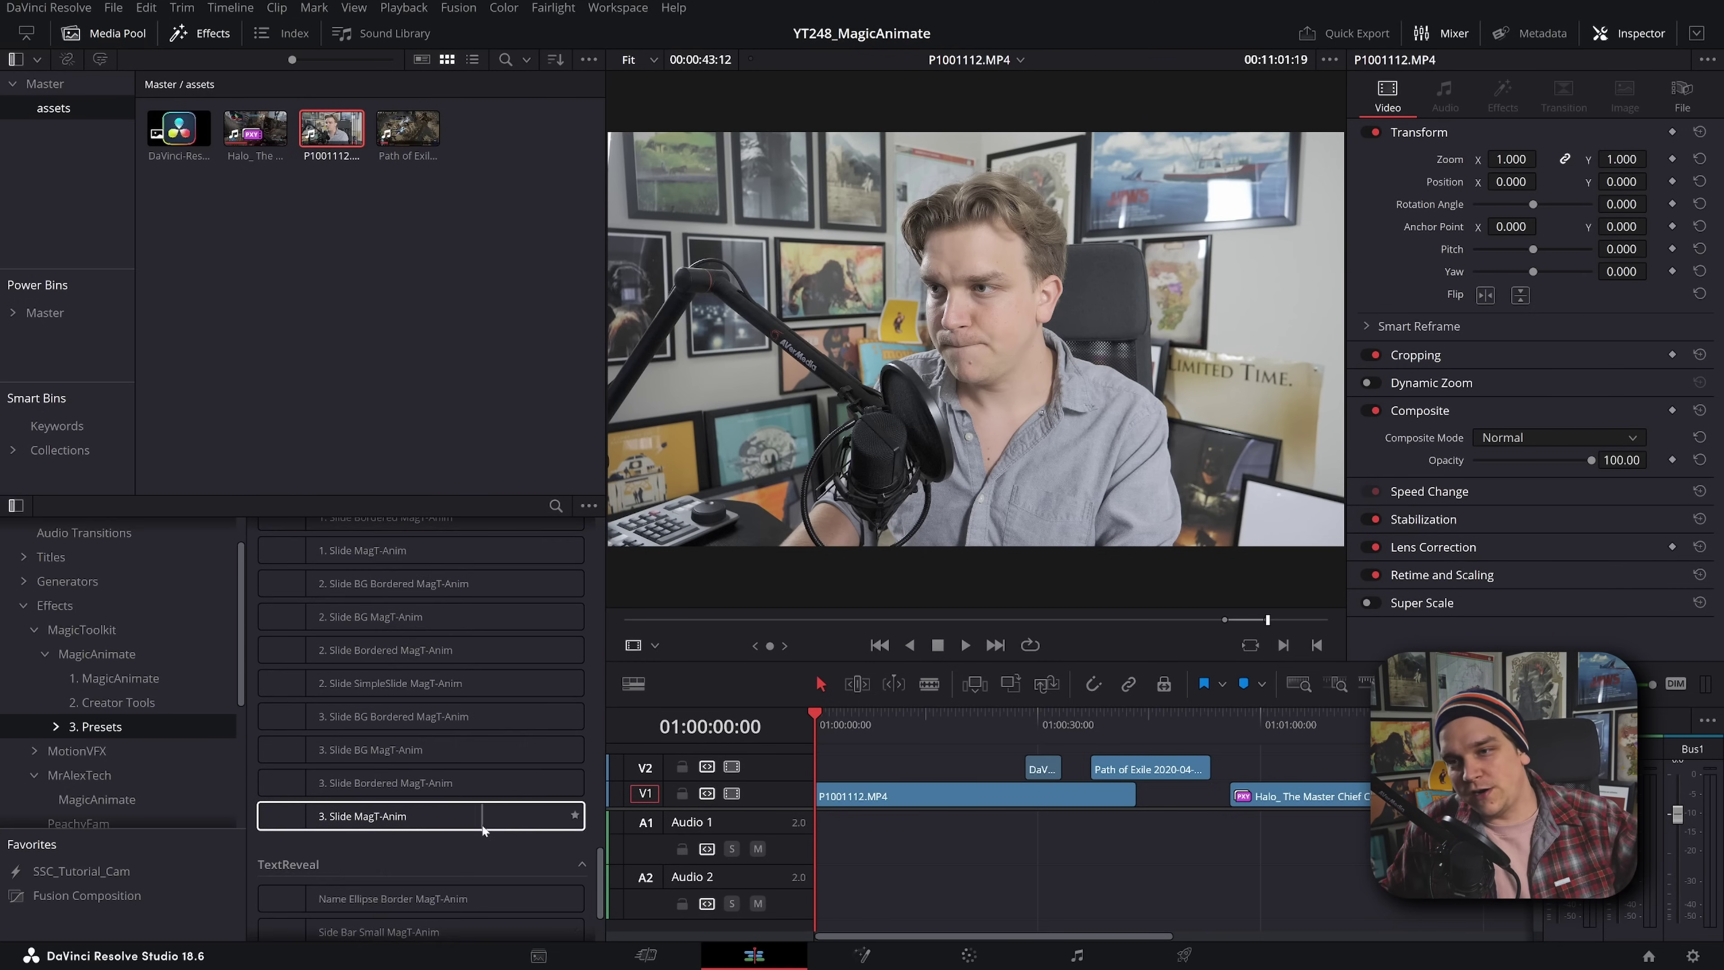
{"action": "scroll", "coordinate": [481, 827], "scroll_direction": "up", "scroll_amount": 20}
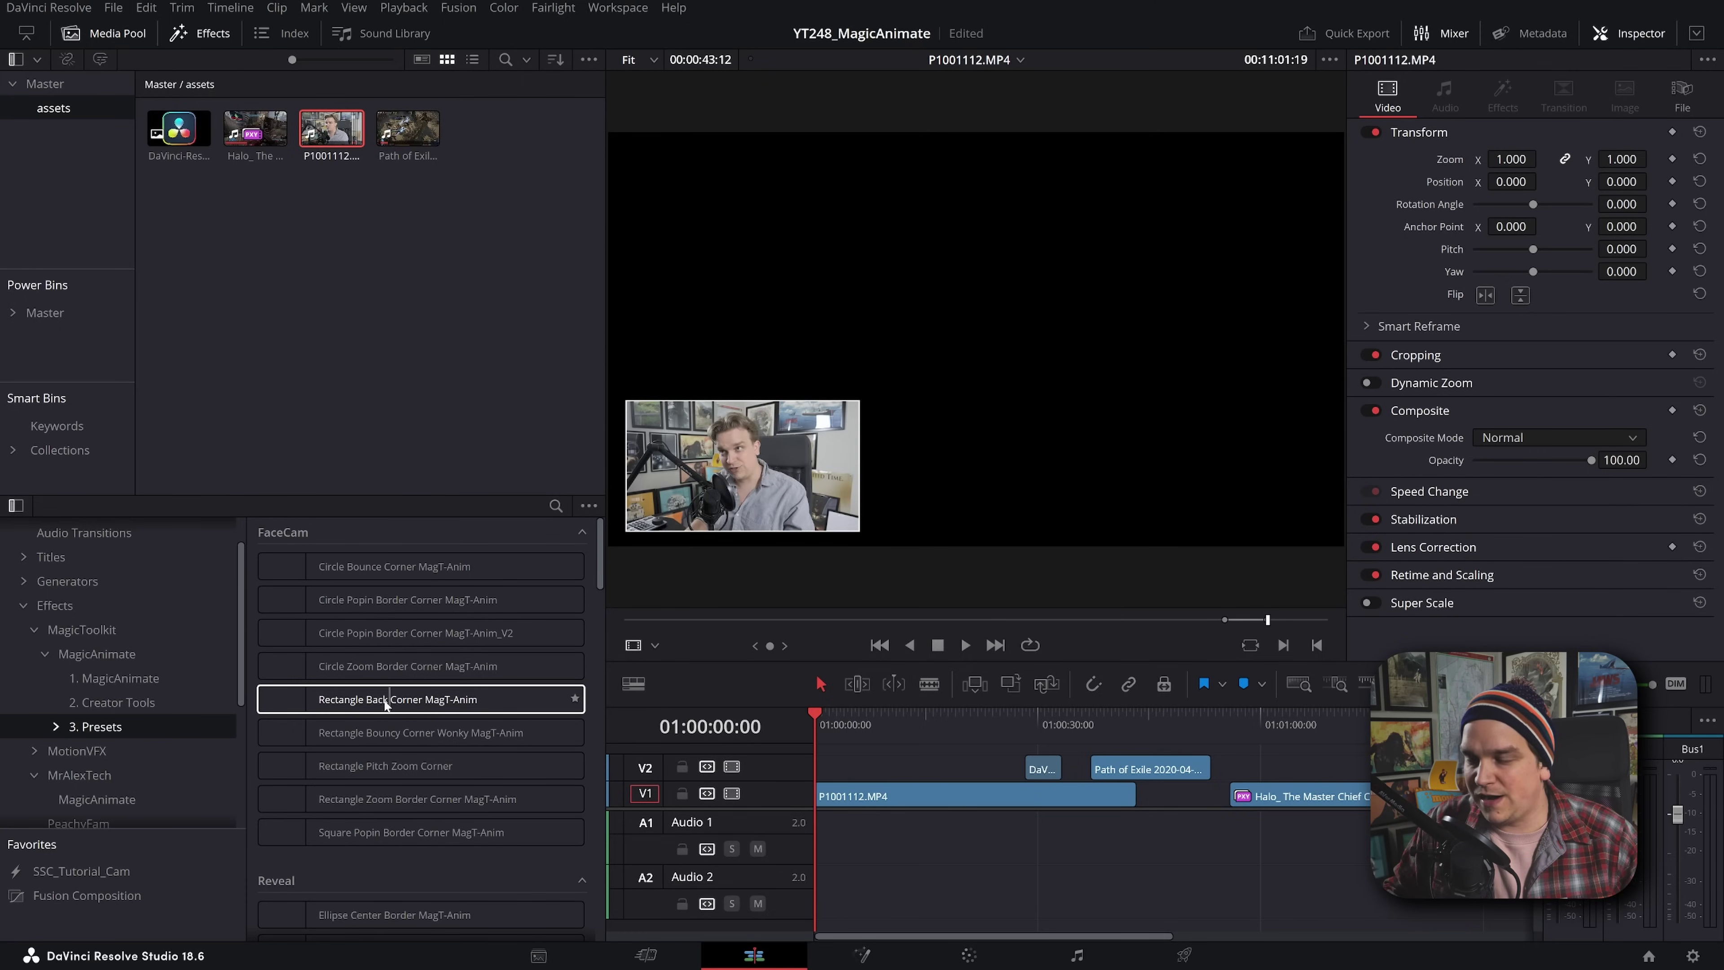
Step: Apply Rectangle Back Corner MagT-Anim to the webcam clip and preview its bottom-right version 3
{"action": "left_click_drag", "start_coordinate": [371, 699], "coordinate": [862, 795]}
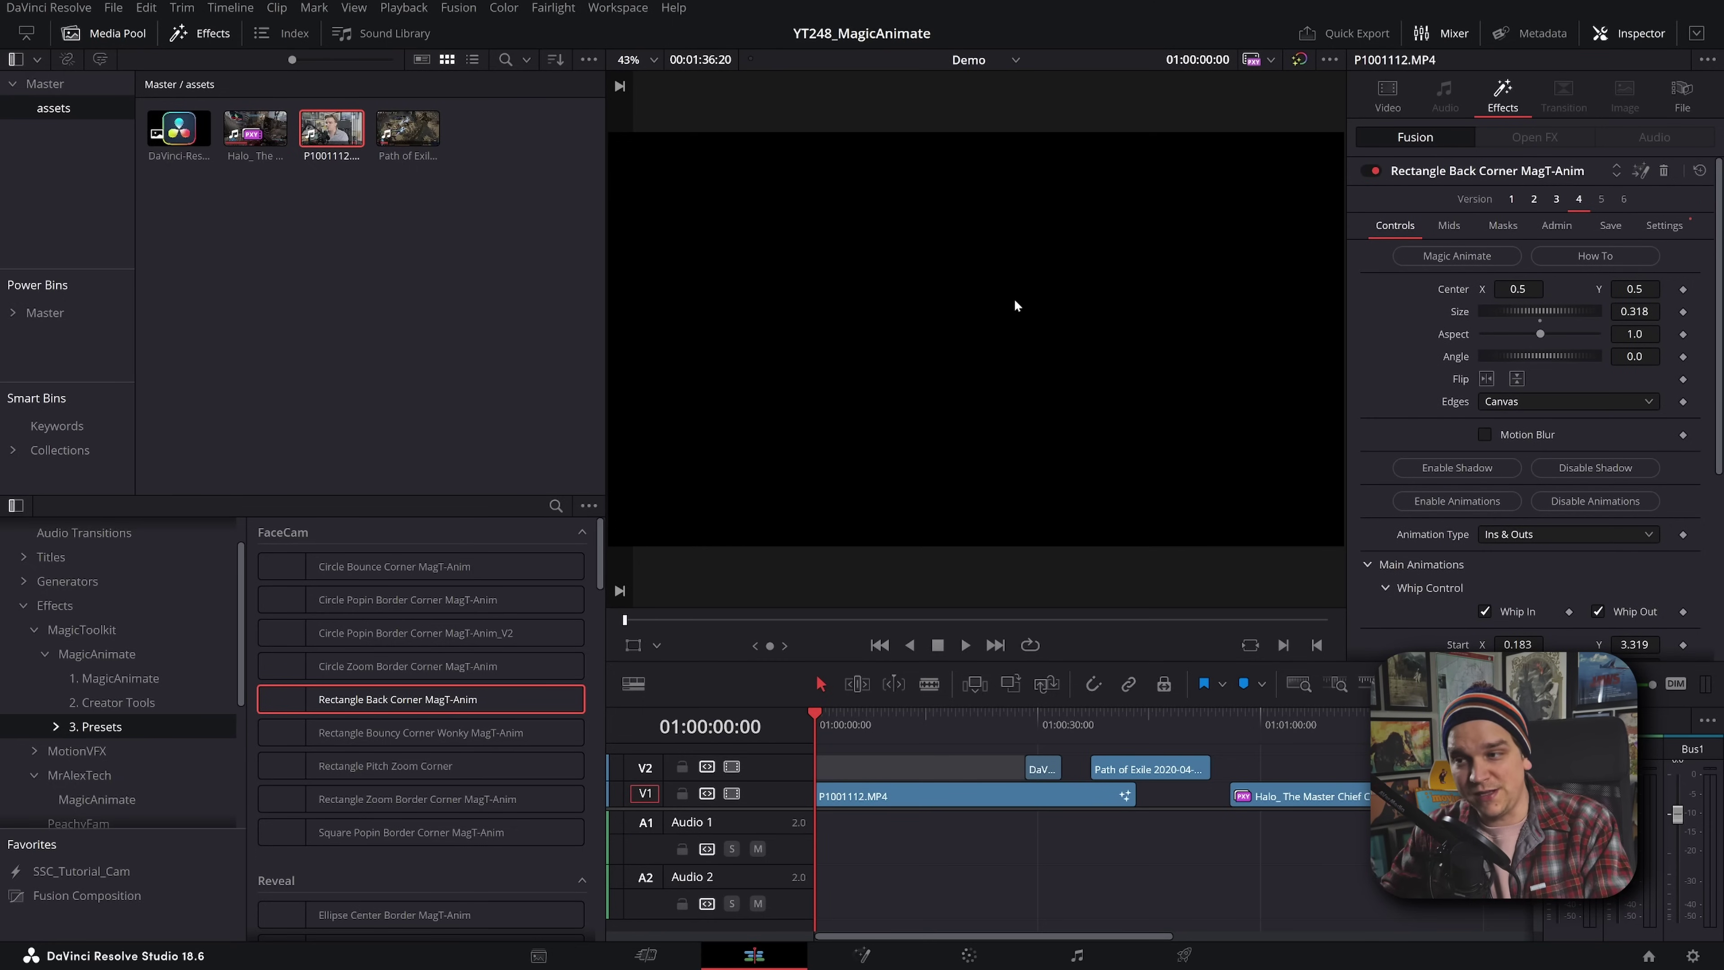
{"action": "key", "text": "space"}
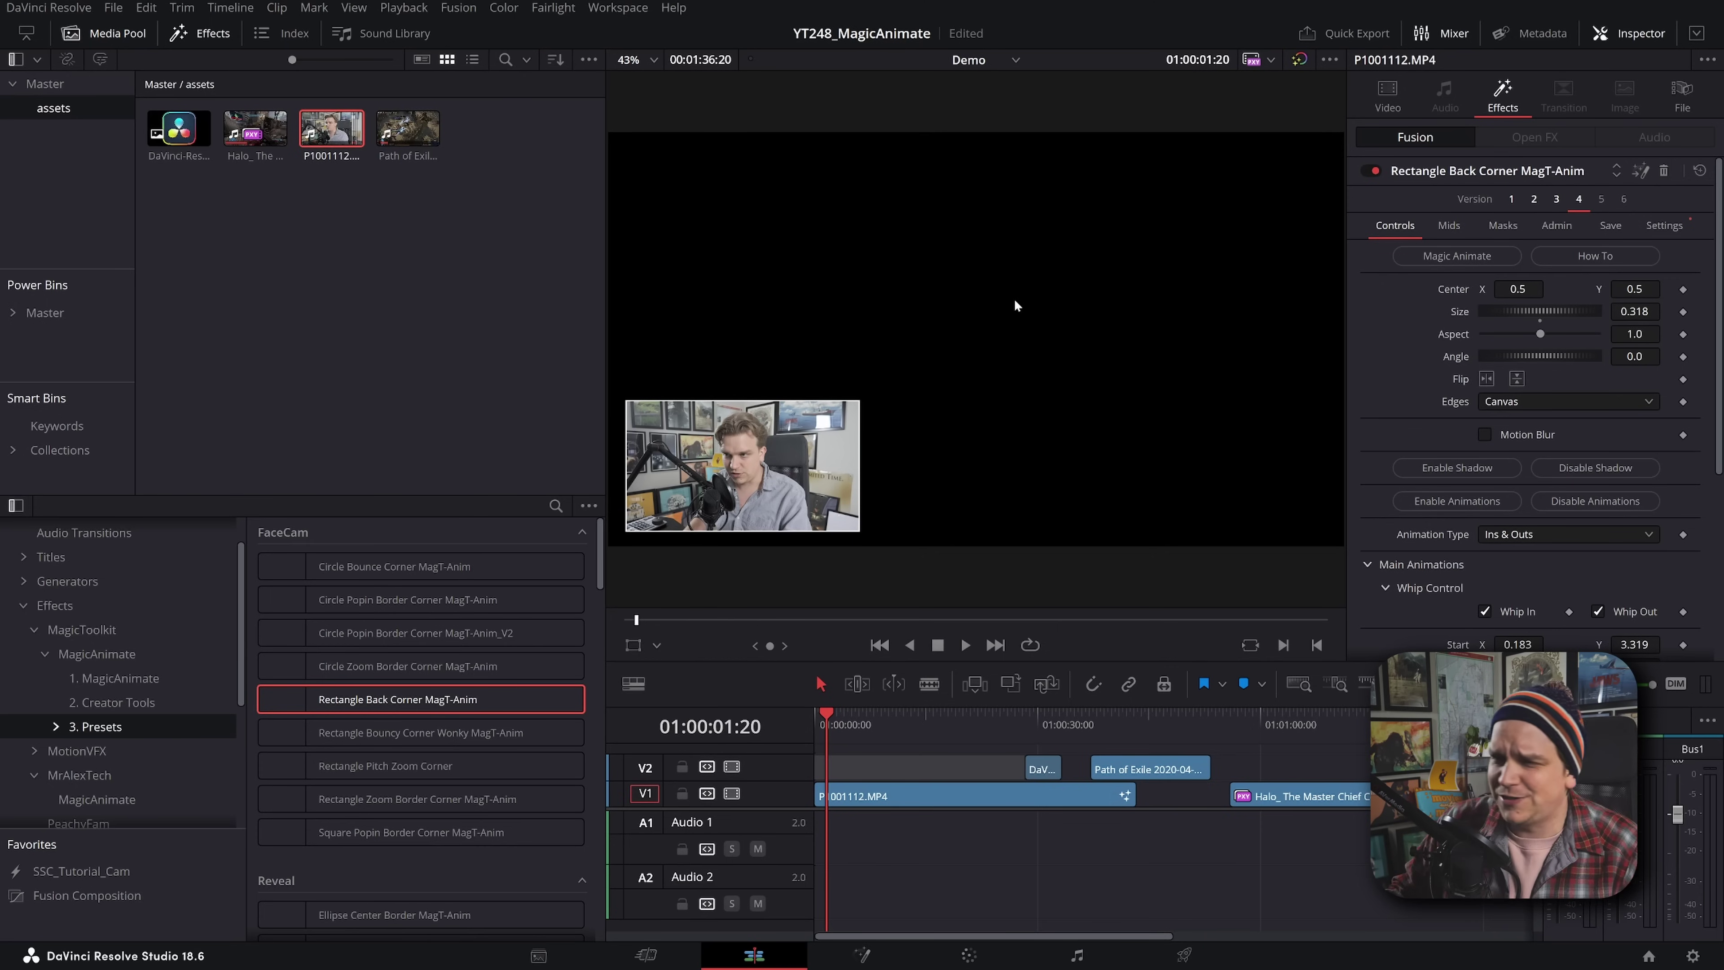
{"action": "left_click", "coordinate": [1557, 198]}
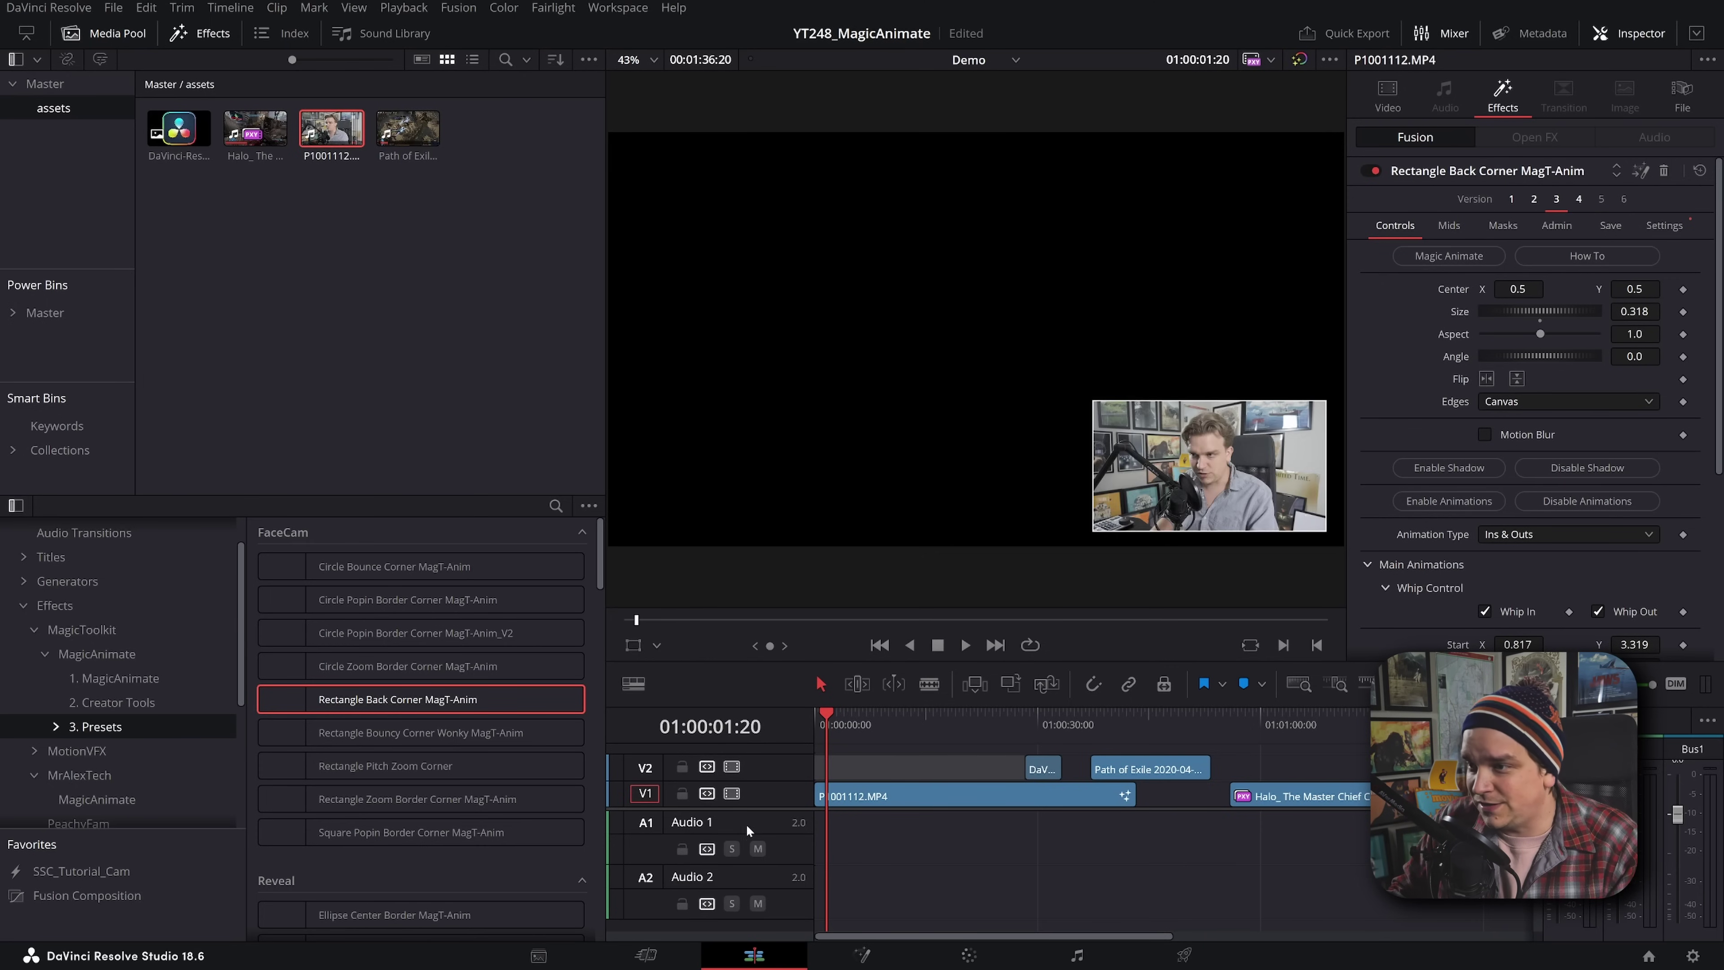
{"action": "key", "text": "Home"}
{"action": "key", "text": "space"}
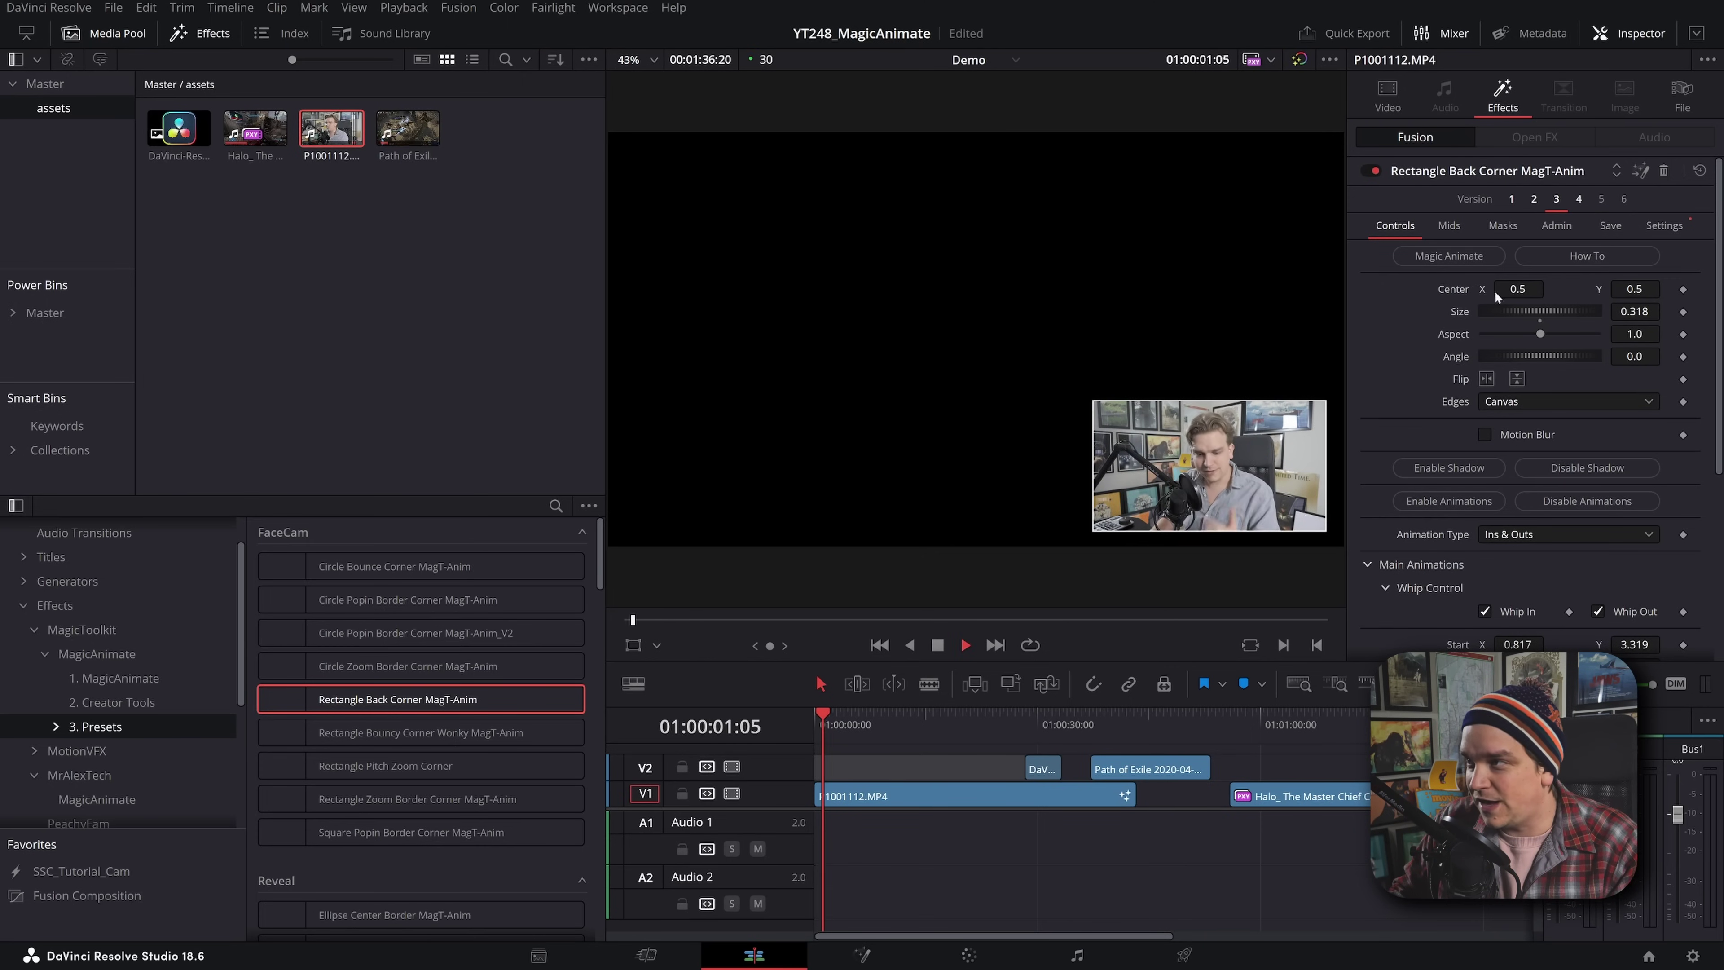
{"action": "key", "text": "space"}
Step: Preview versions 2 (top-right) and 1 (top-left), then delete the preset
{"action": "left_click", "coordinate": [1533, 199]}
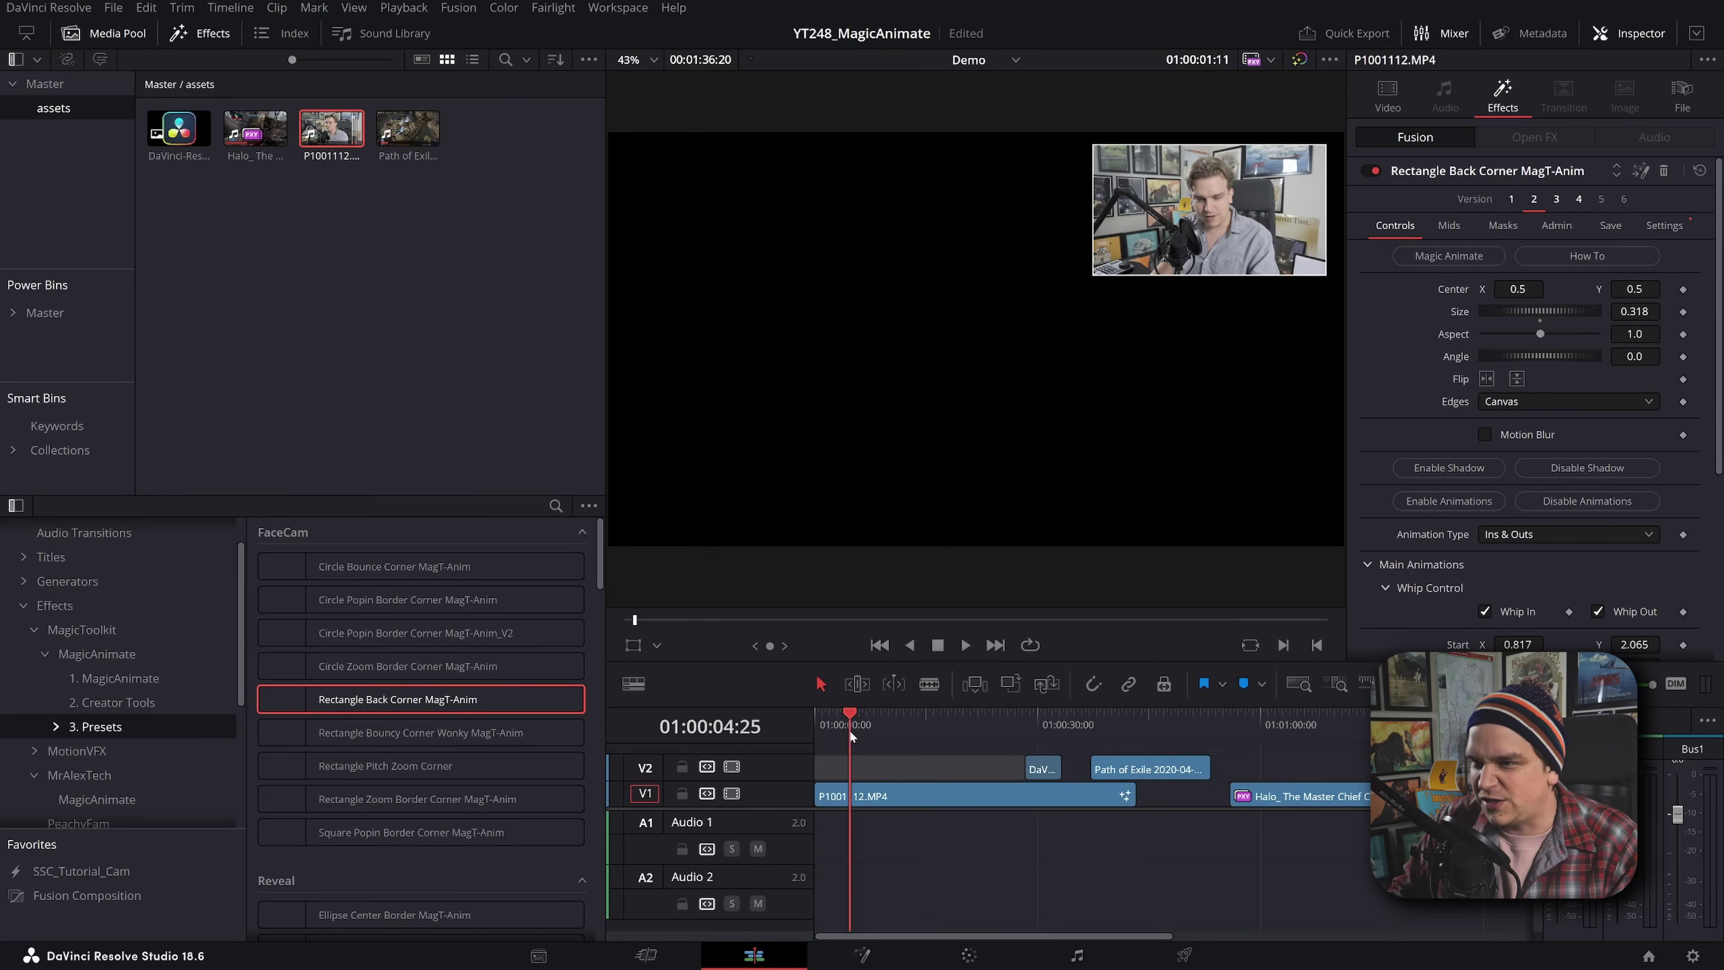
{"action": "key", "text": "Home"}
{"action": "key", "text": "space"}
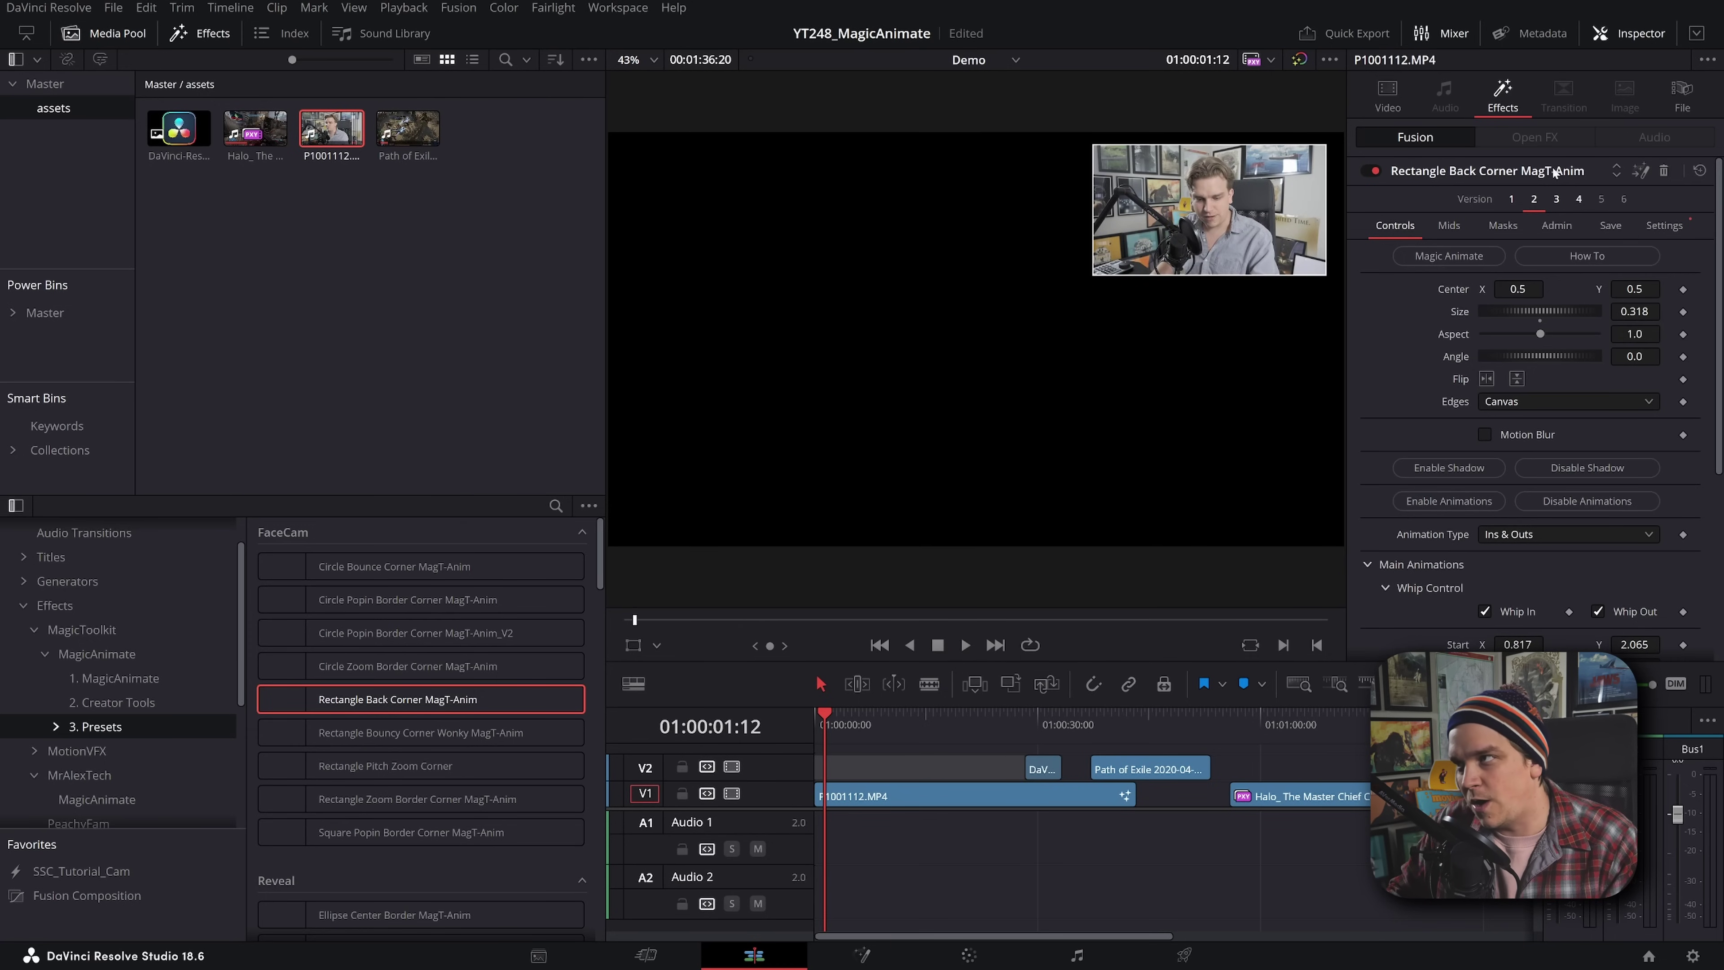
{"action": "left_click", "coordinate": [1511, 198]}
{"action": "key", "text": "Home"}
{"action": "key", "text": "space"}
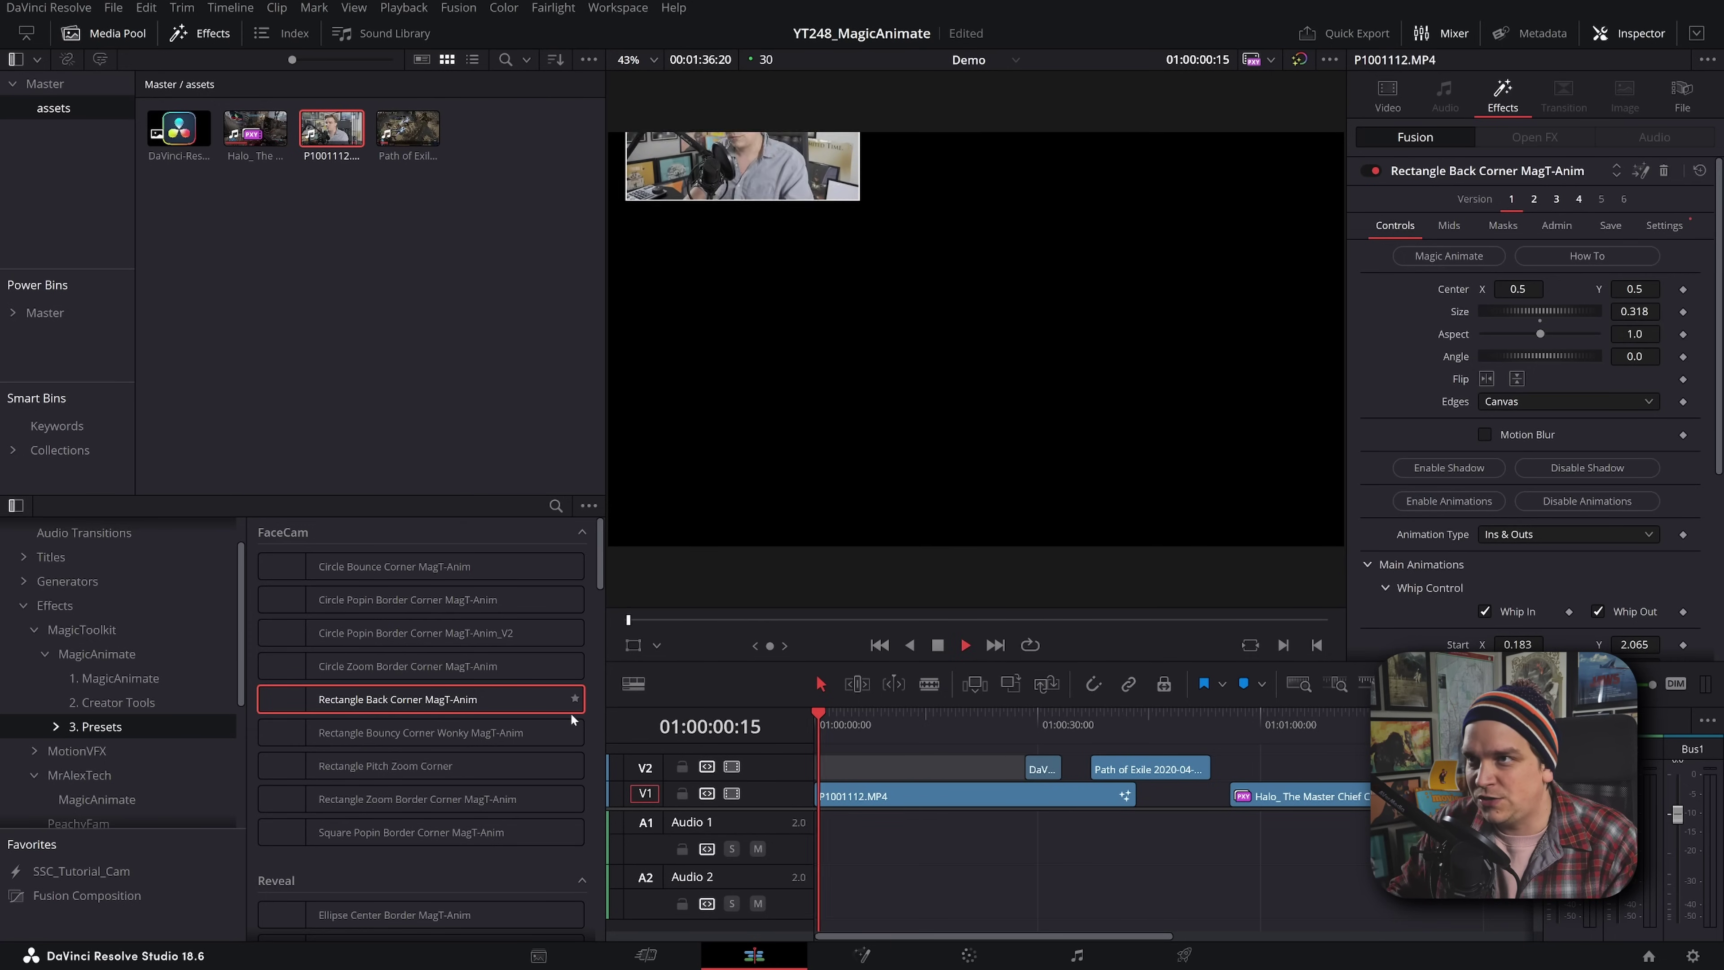
{"action": "key", "text": "space"}
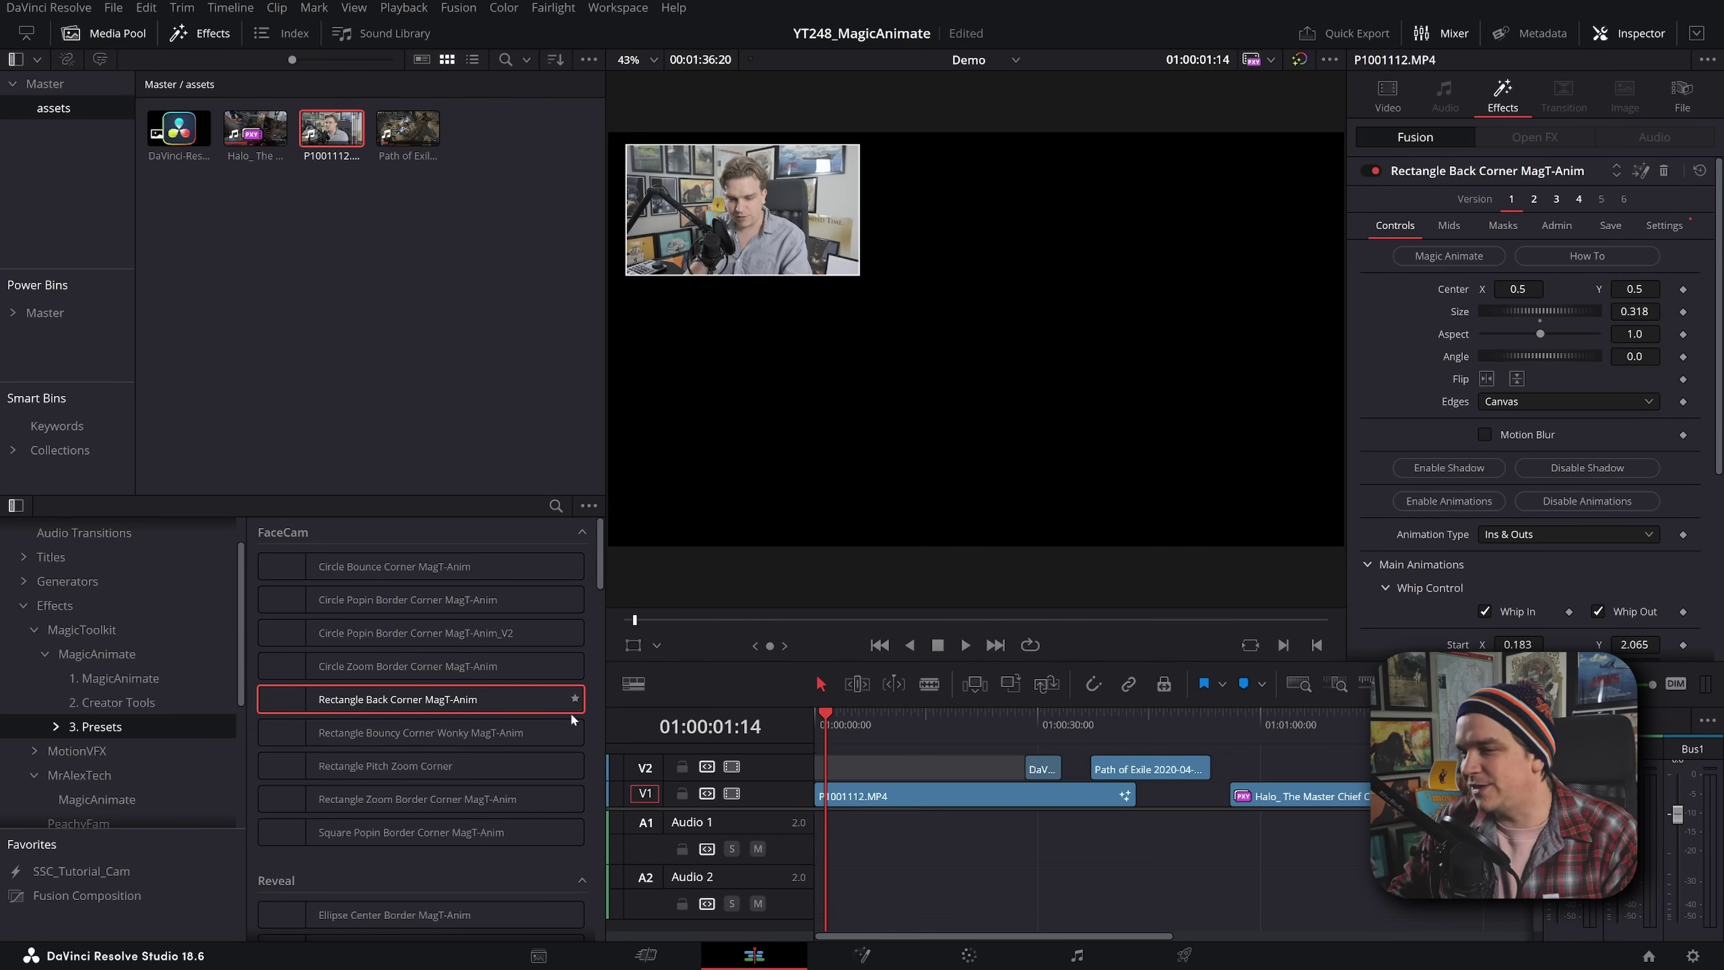
{"action": "left_click", "coordinate": [1663, 171]}
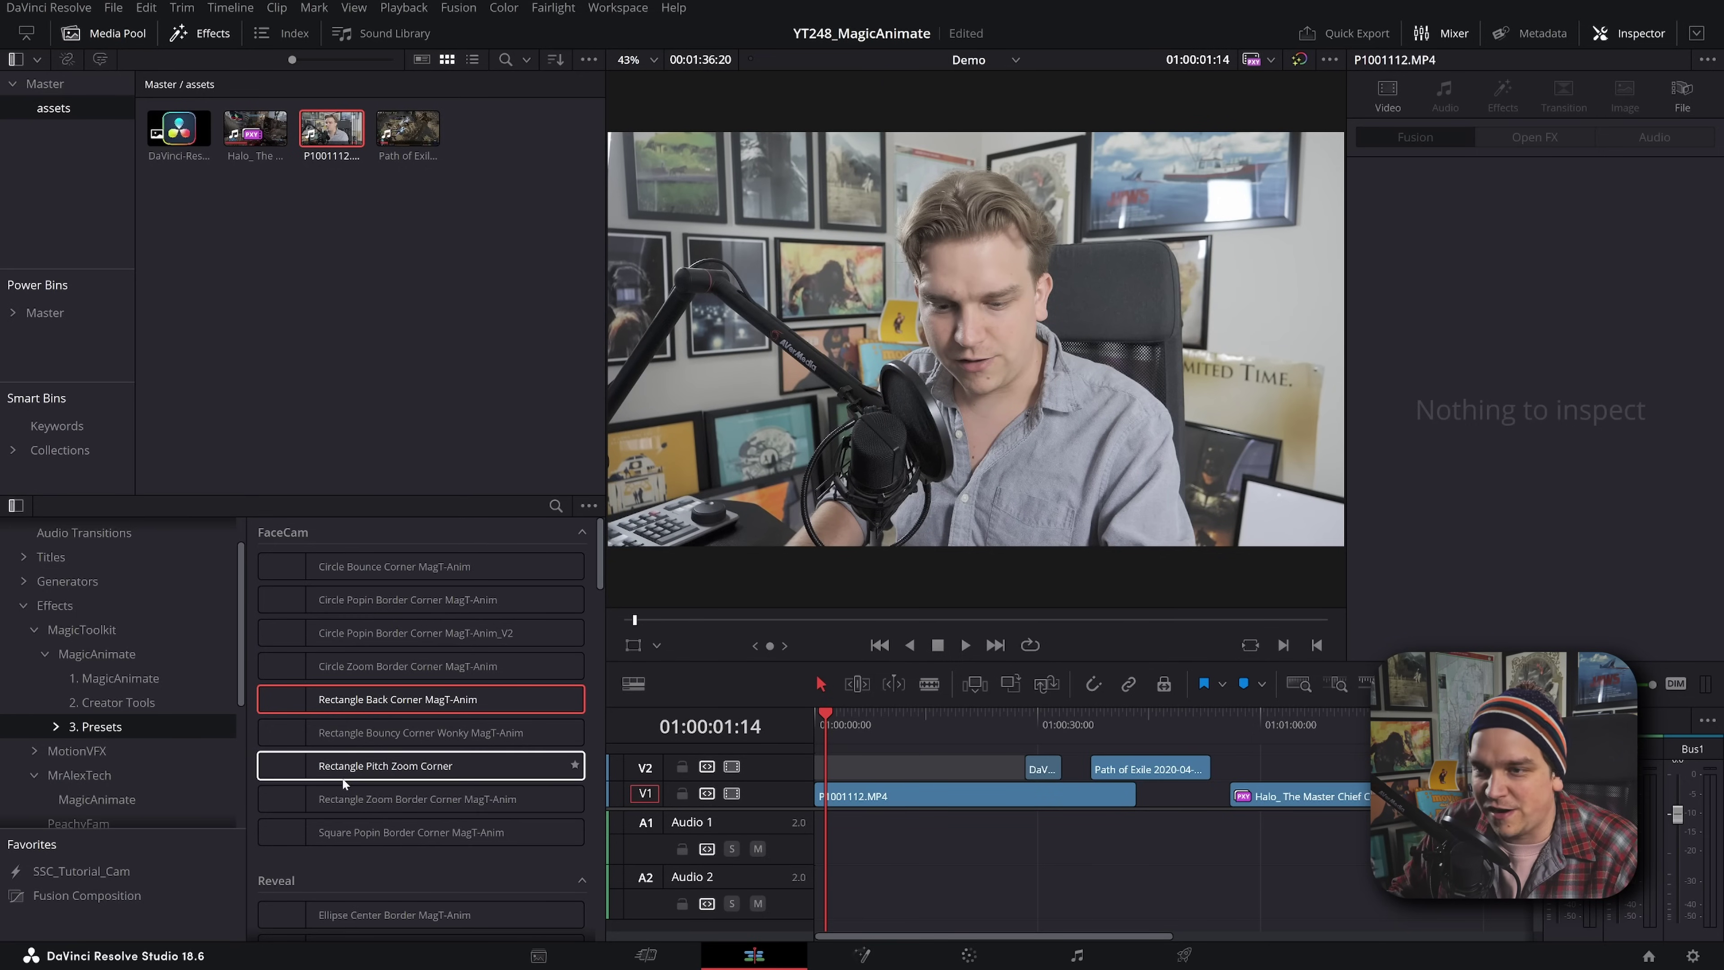
Step: Apply Rectangle Pitch Zoom Corner to the webcam clip and preview its bottom-left version 2
{"action": "left_click_drag", "start_coordinate": [342, 770], "coordinate": [875, 736]}
{"action": "key", "text": "Home"}
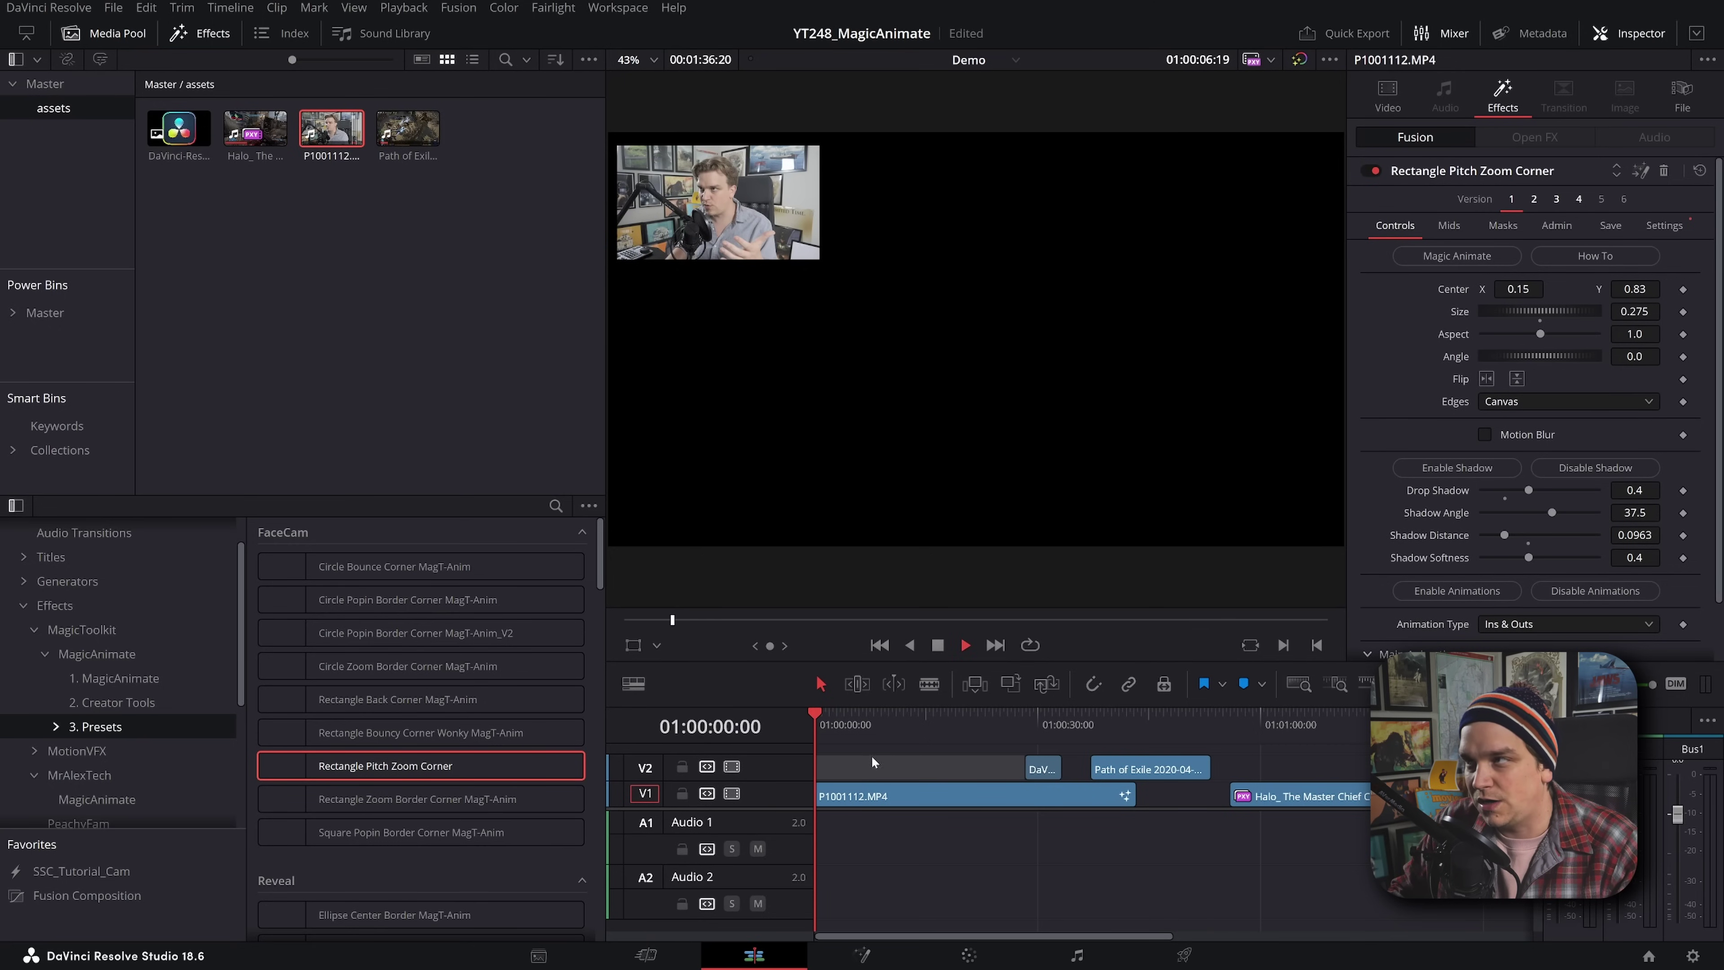
{"action": "key", "text": "space"}
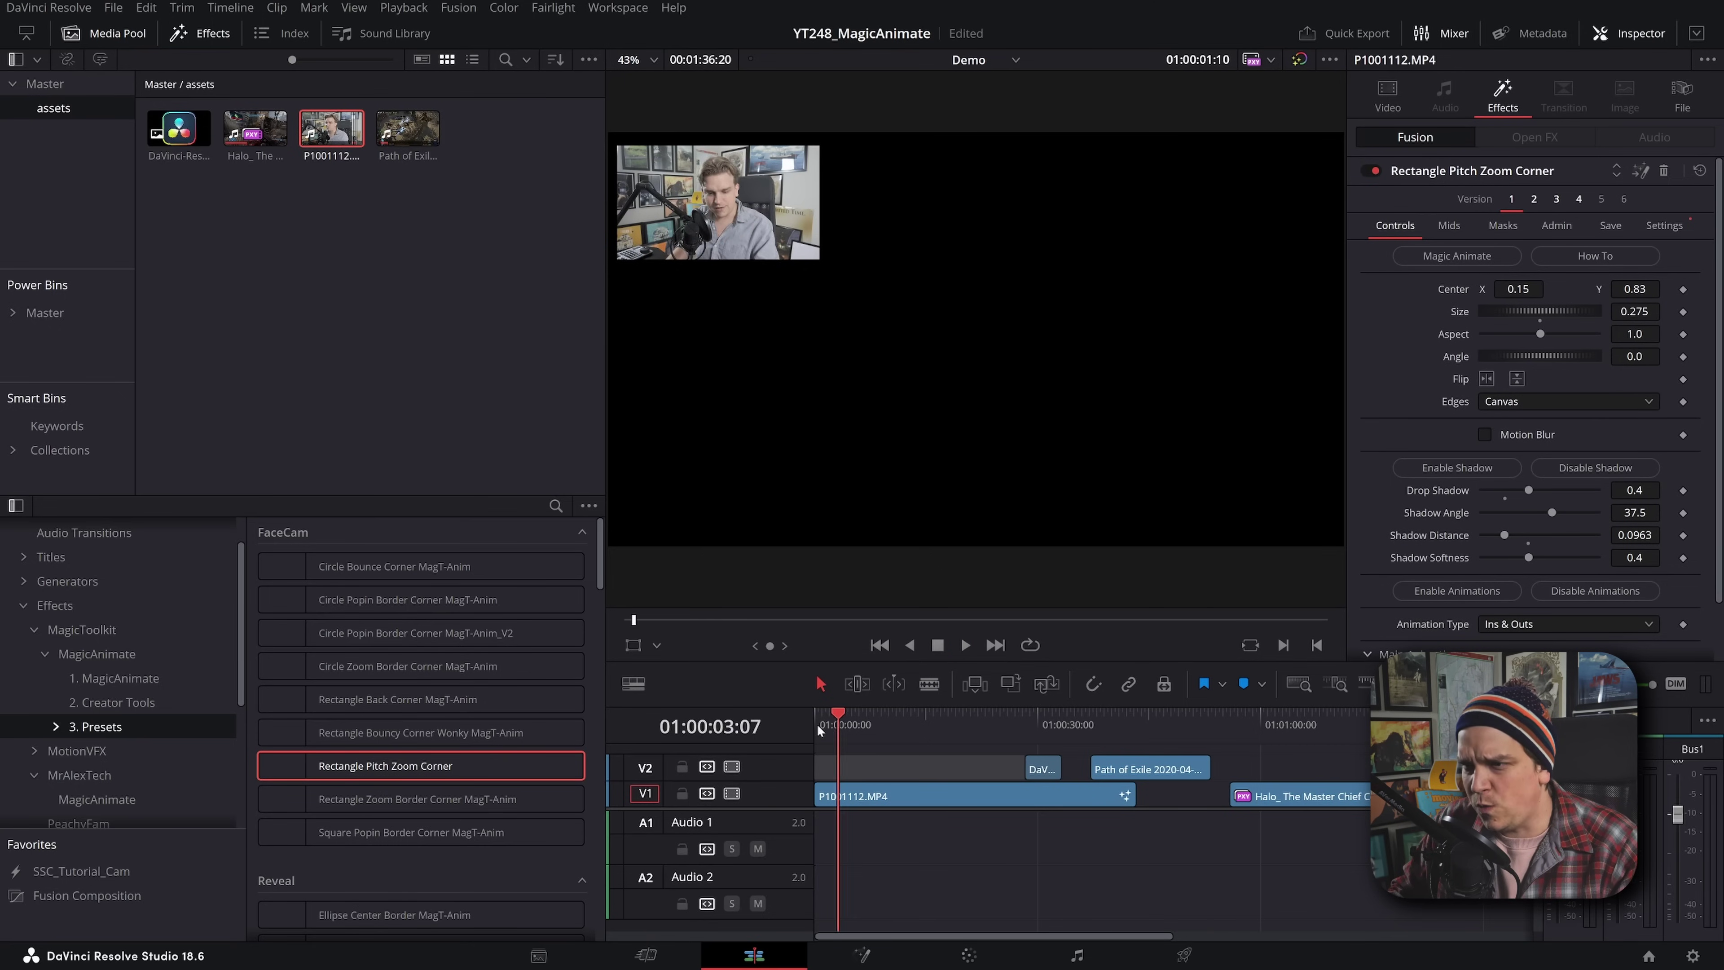
{"action": "left_click", "coordinate": [1534, 198]}
{"action": "key", "text": "Home"}
{"action": "key", "text": "space"}
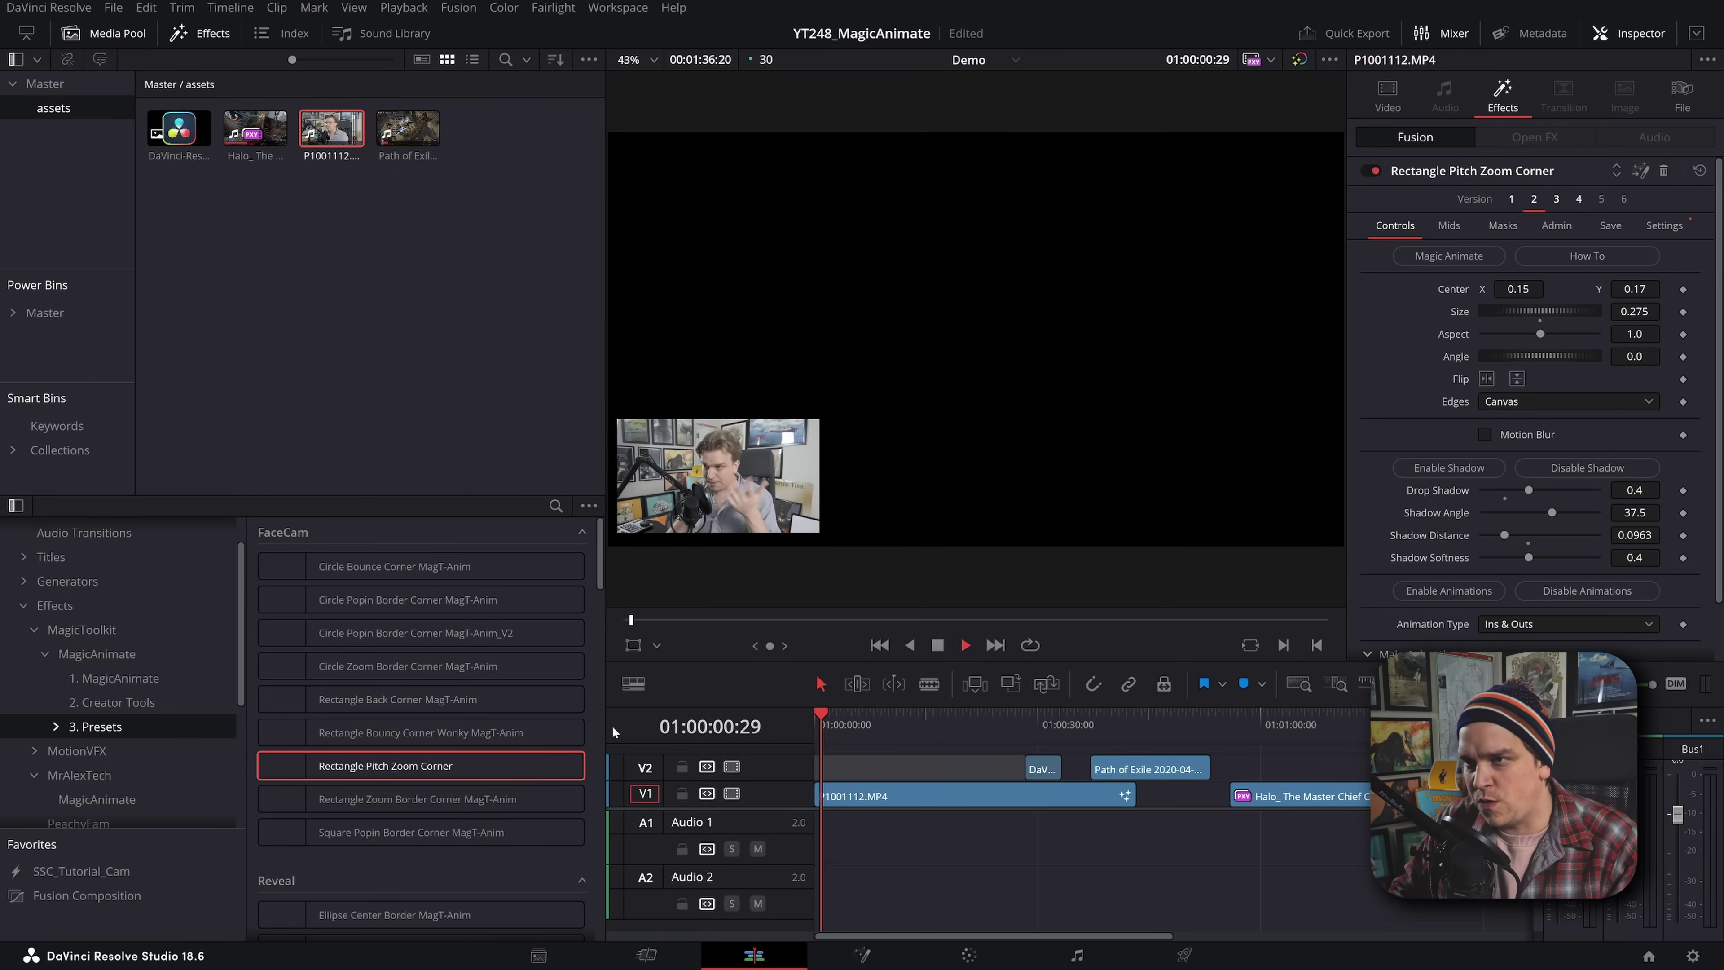
{"action": "key", "text": "space"}
Step: Try Square Popin Border Corner MagT-Anim at version 3, then undo it
{"action": "left_click_drag", "start_coordinate": [414, 831], "coordinate": [889, 796]}
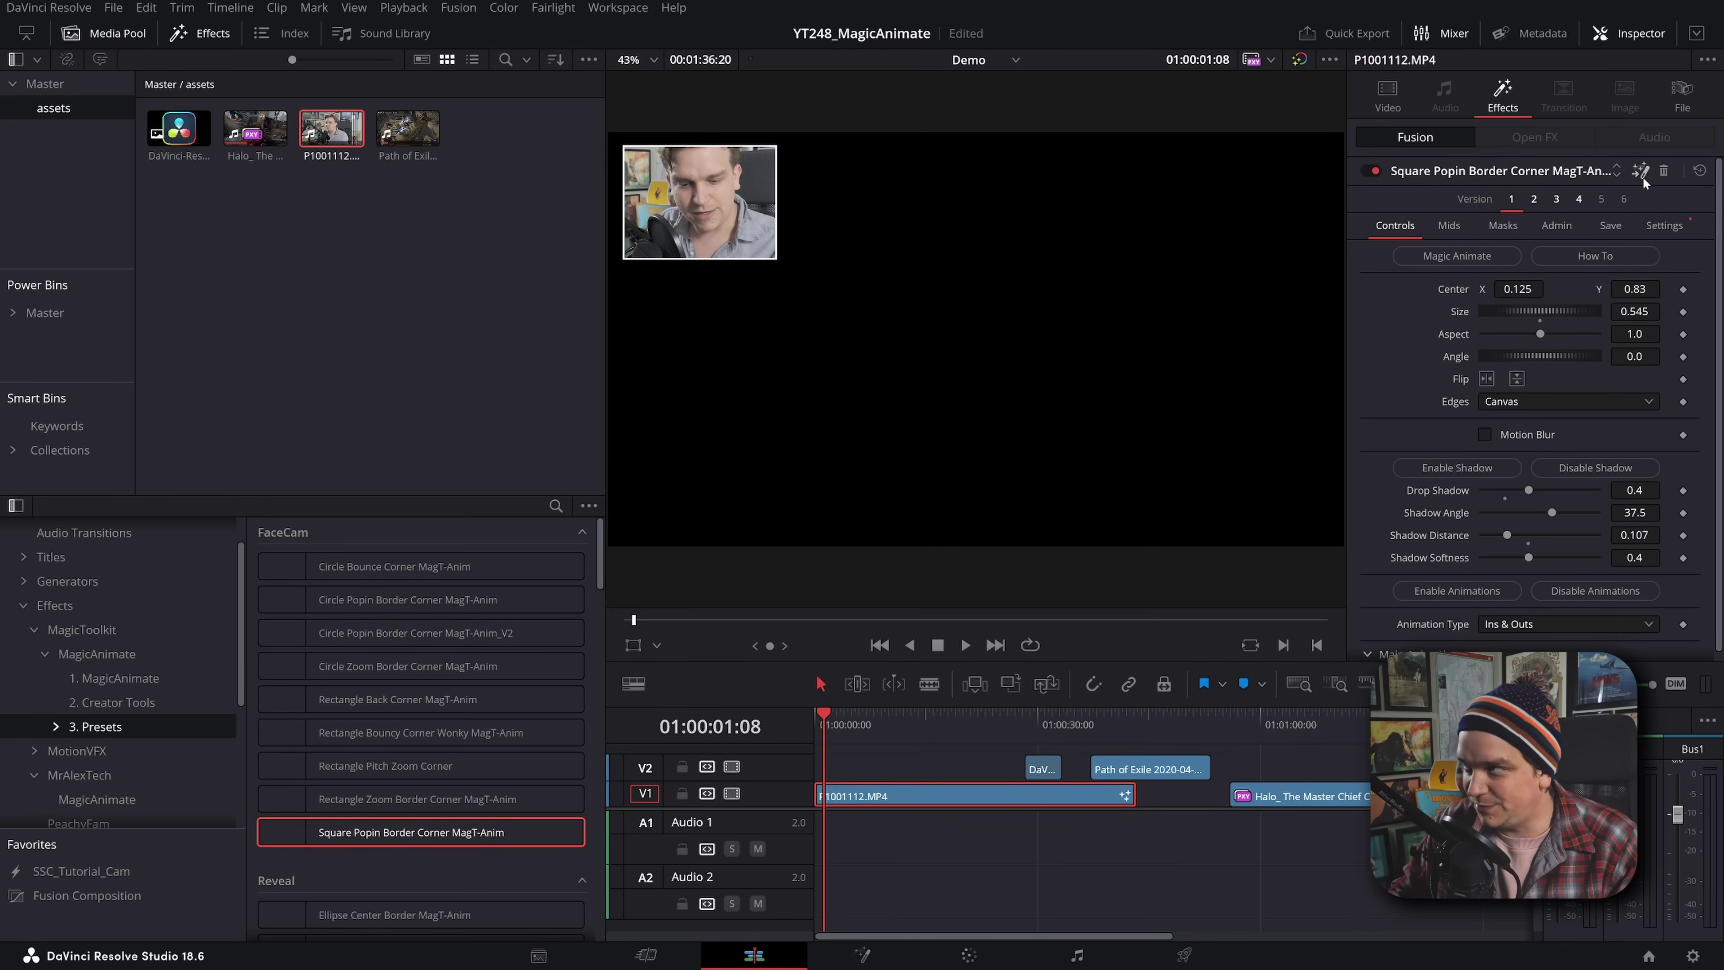
{"action": "left_click", "coordinate": [1555, 202]}
{"action": "key", "text": "Home"}
{"action": "key", "text": "space"}
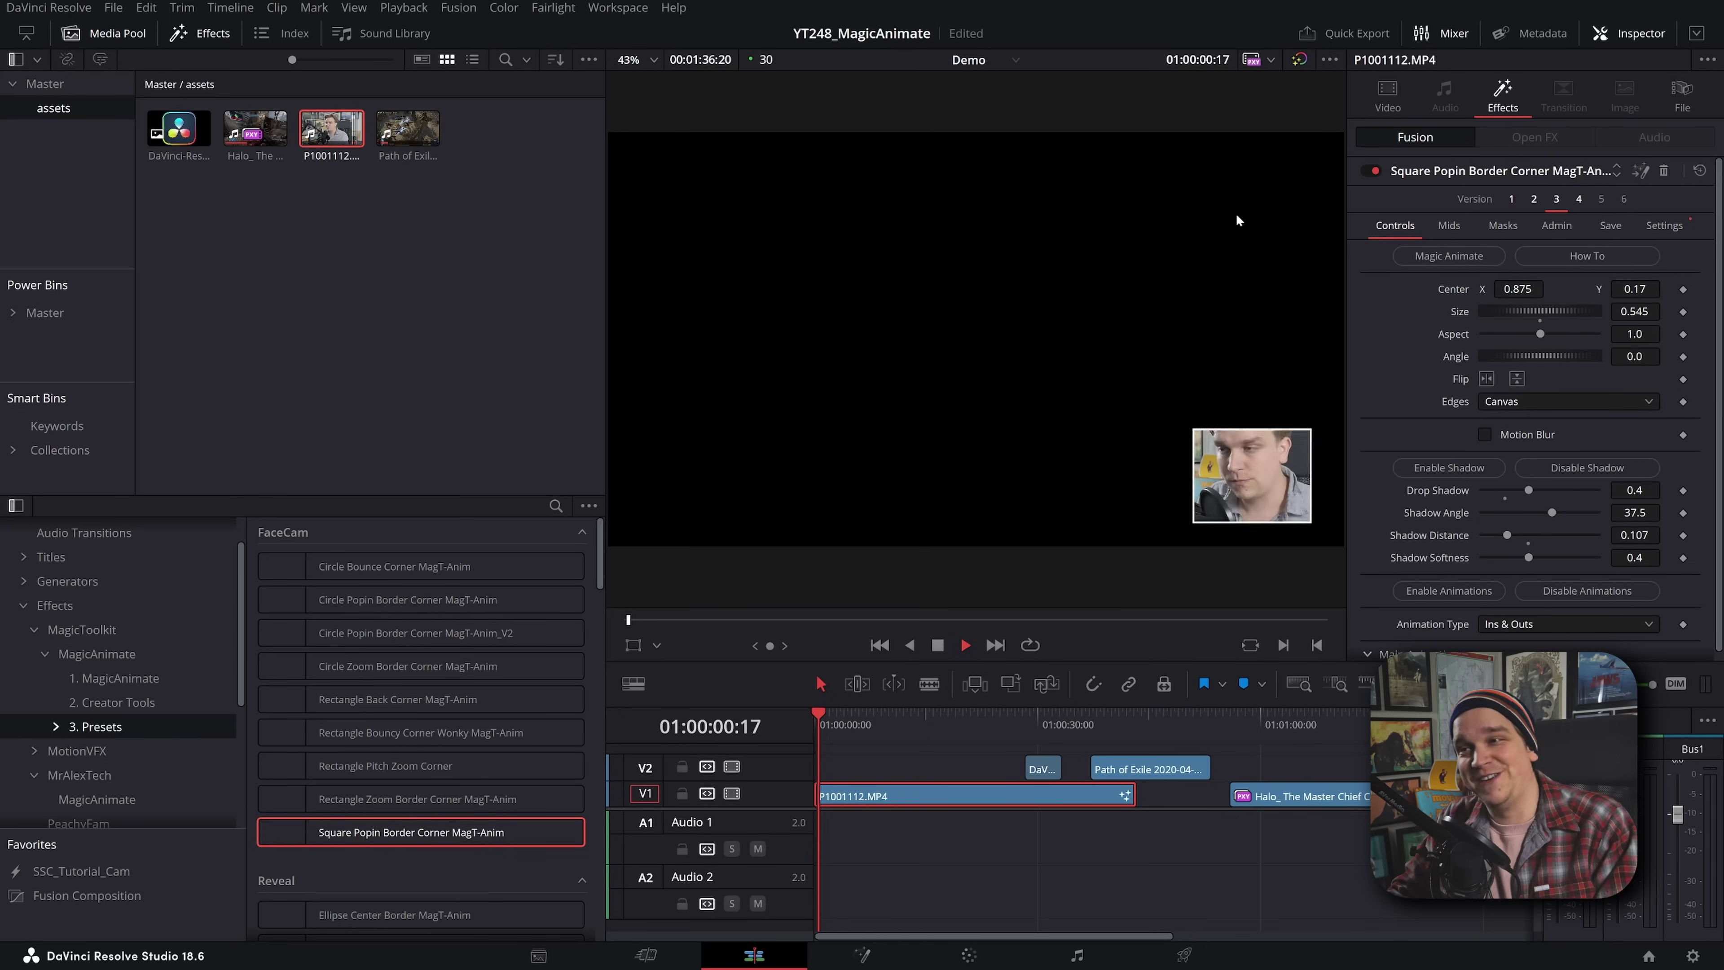
{"action": "key", "text": "space"}
{"action": "key", "text": "ctrl+z"}
Step: Try Ellipse Center Border MagT-Anim on the webcam clip, then undo it
{"action": "scroll", "coordinate": [407, 713], "scroll_direction": "down", "scroll_amount": 3}
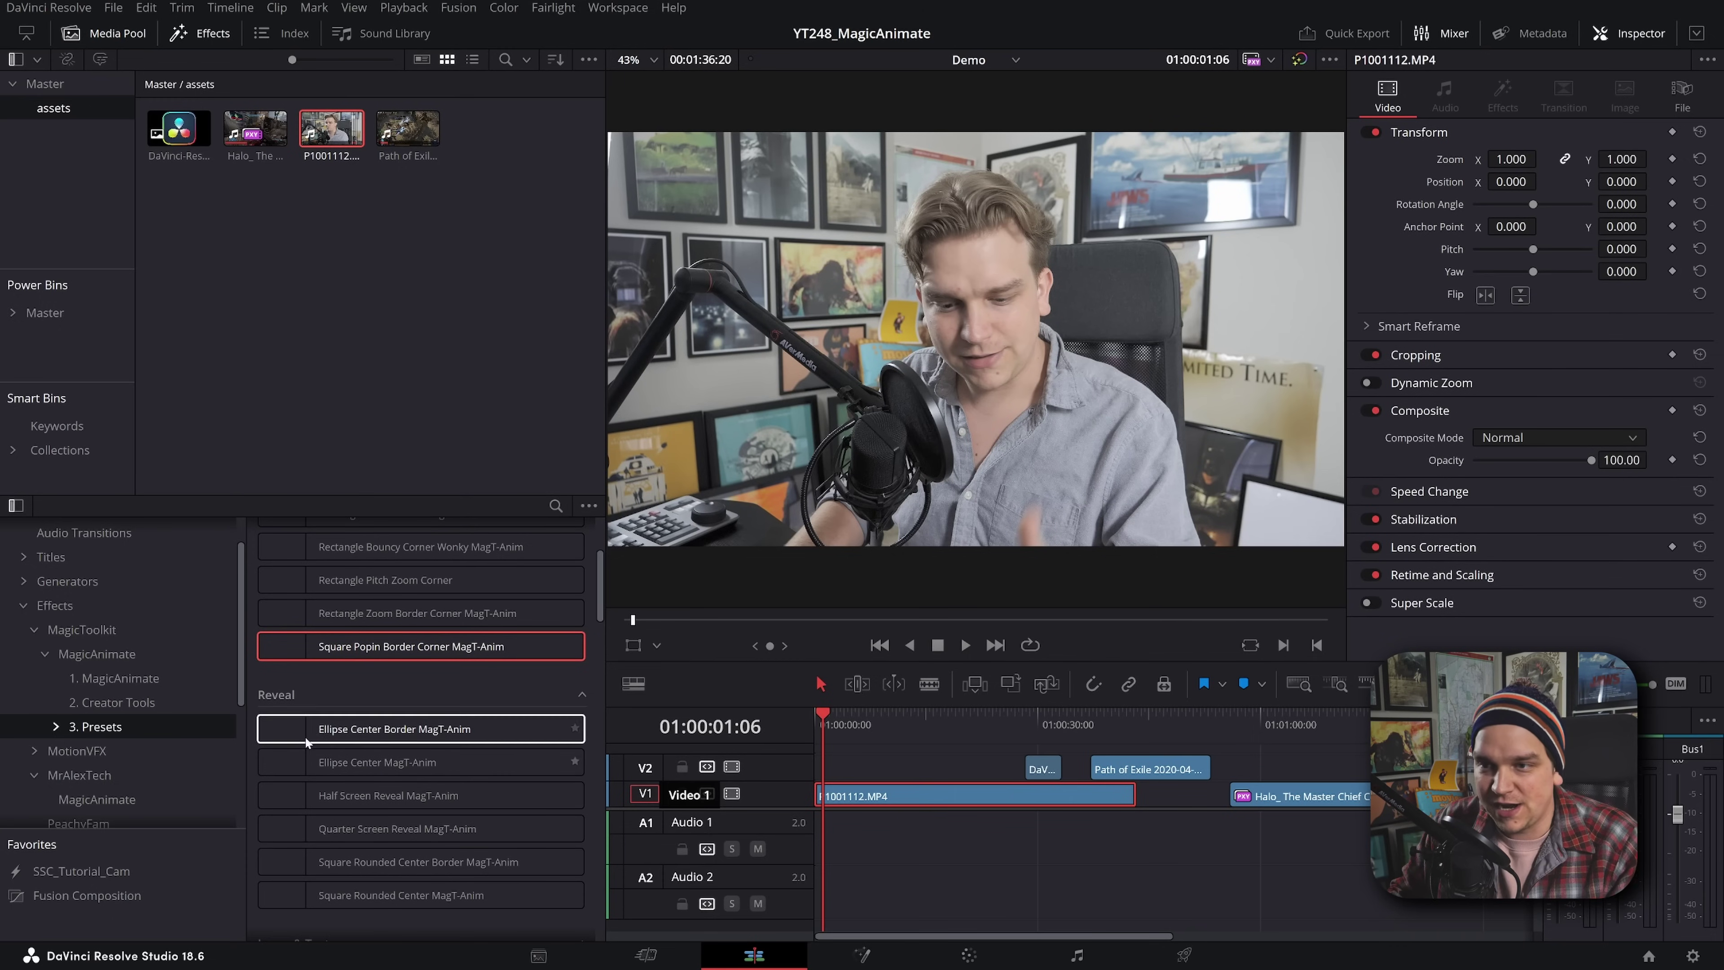
{"action": "left_click_drag", "start_coordinate": [307, 741], "coordinate": [964, 797]}
{"action": "key", "text": "Home"}
{"action": "key", "text": "space"}
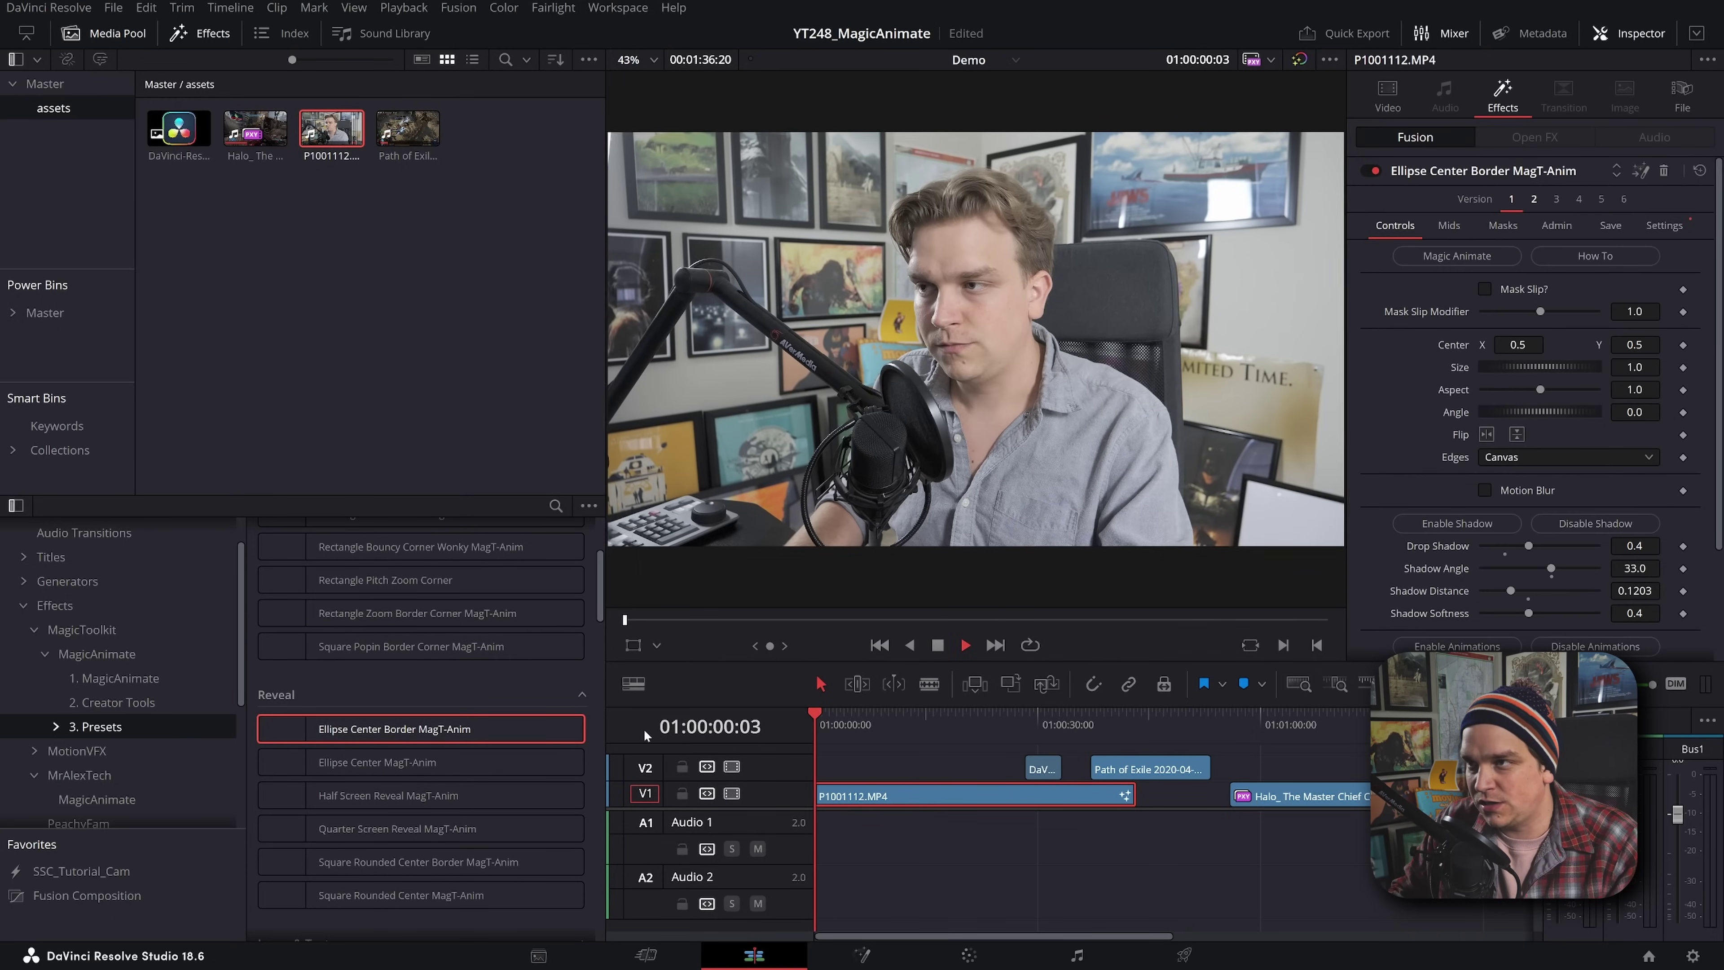
{"action": "key", "text": "space"}
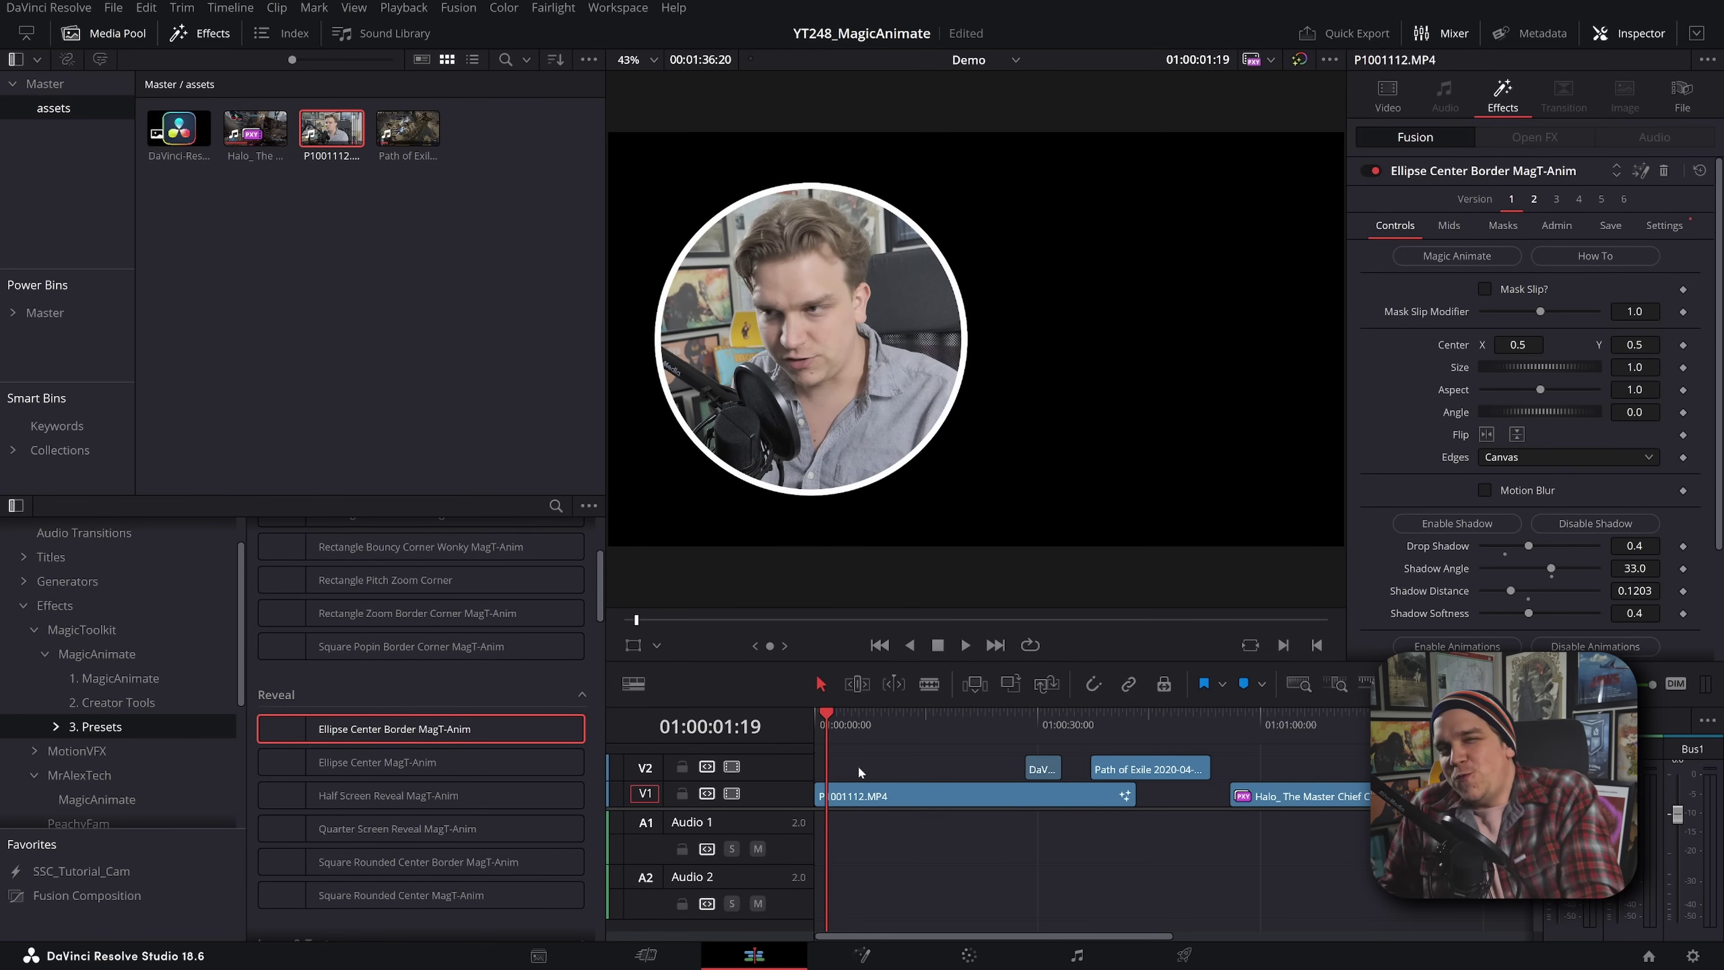
{"action": "left_click", "coordinate": [859, 771]}
{"action": "key", "text": "ctrl+z"}
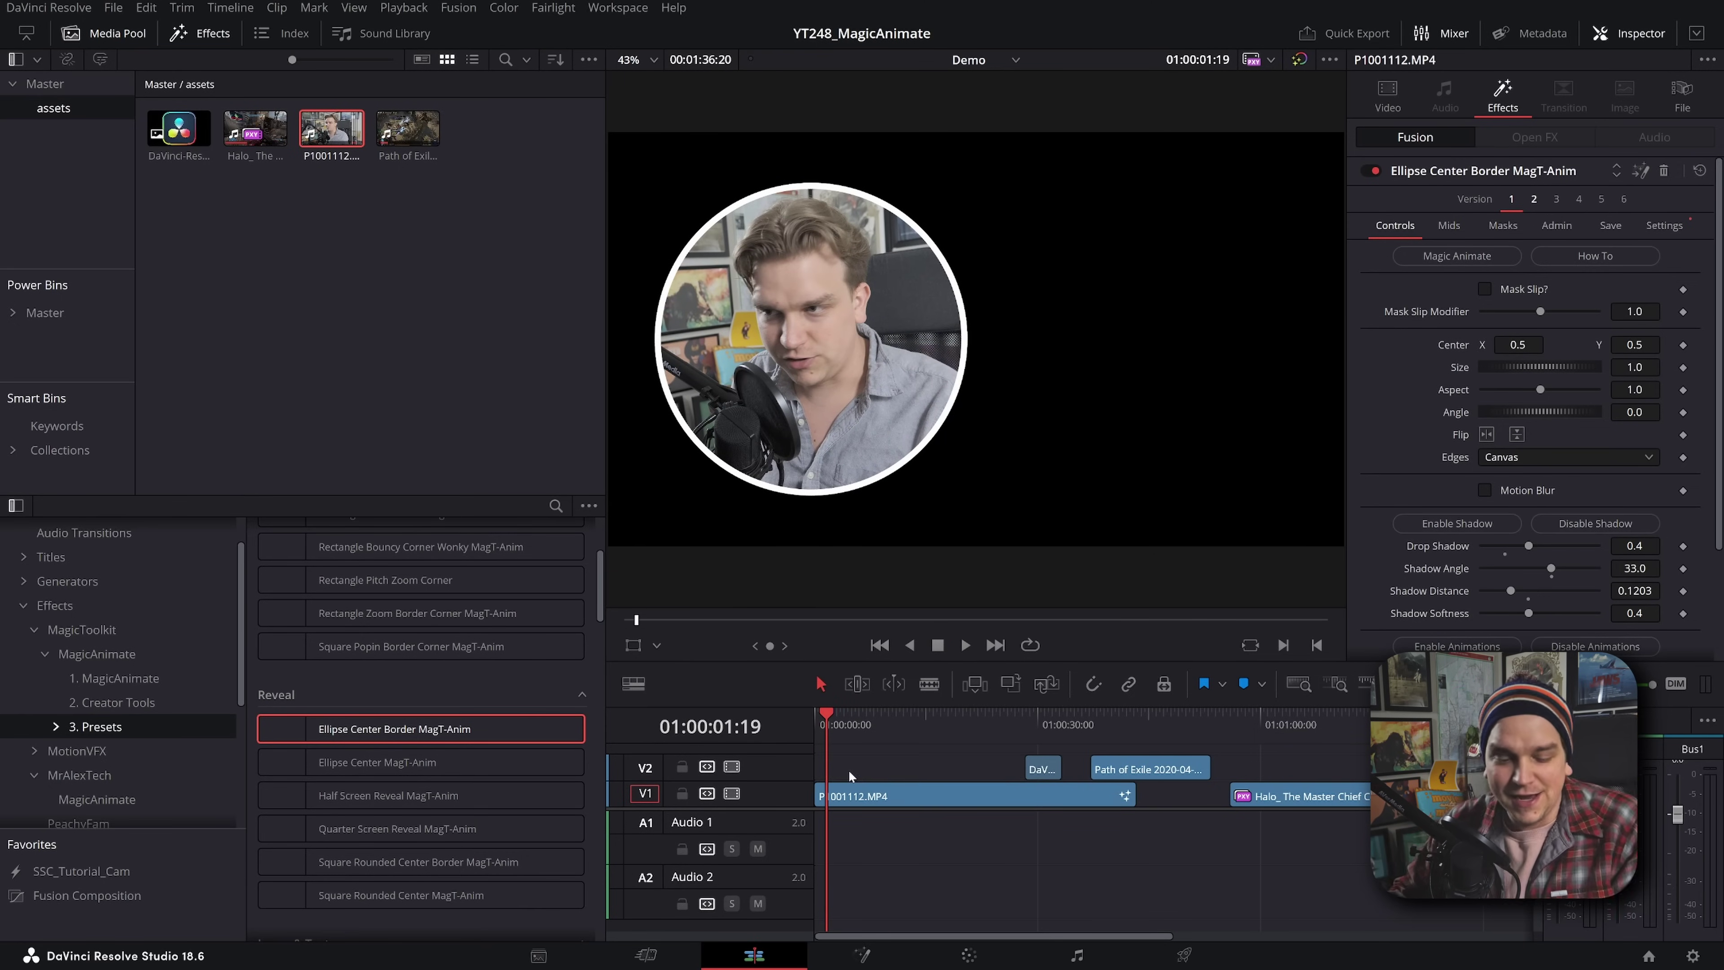
Step: Delete the remaining effect from the webcam clip in the Inspector
{"action": "scroll", "coordinate": [374, 693], "scroll_direction": "down", "scroll_amount": 8}
{"action": "scroll", "coordinate": [374, 693], "scroll_direction": "down", "scroll_amount": 5}
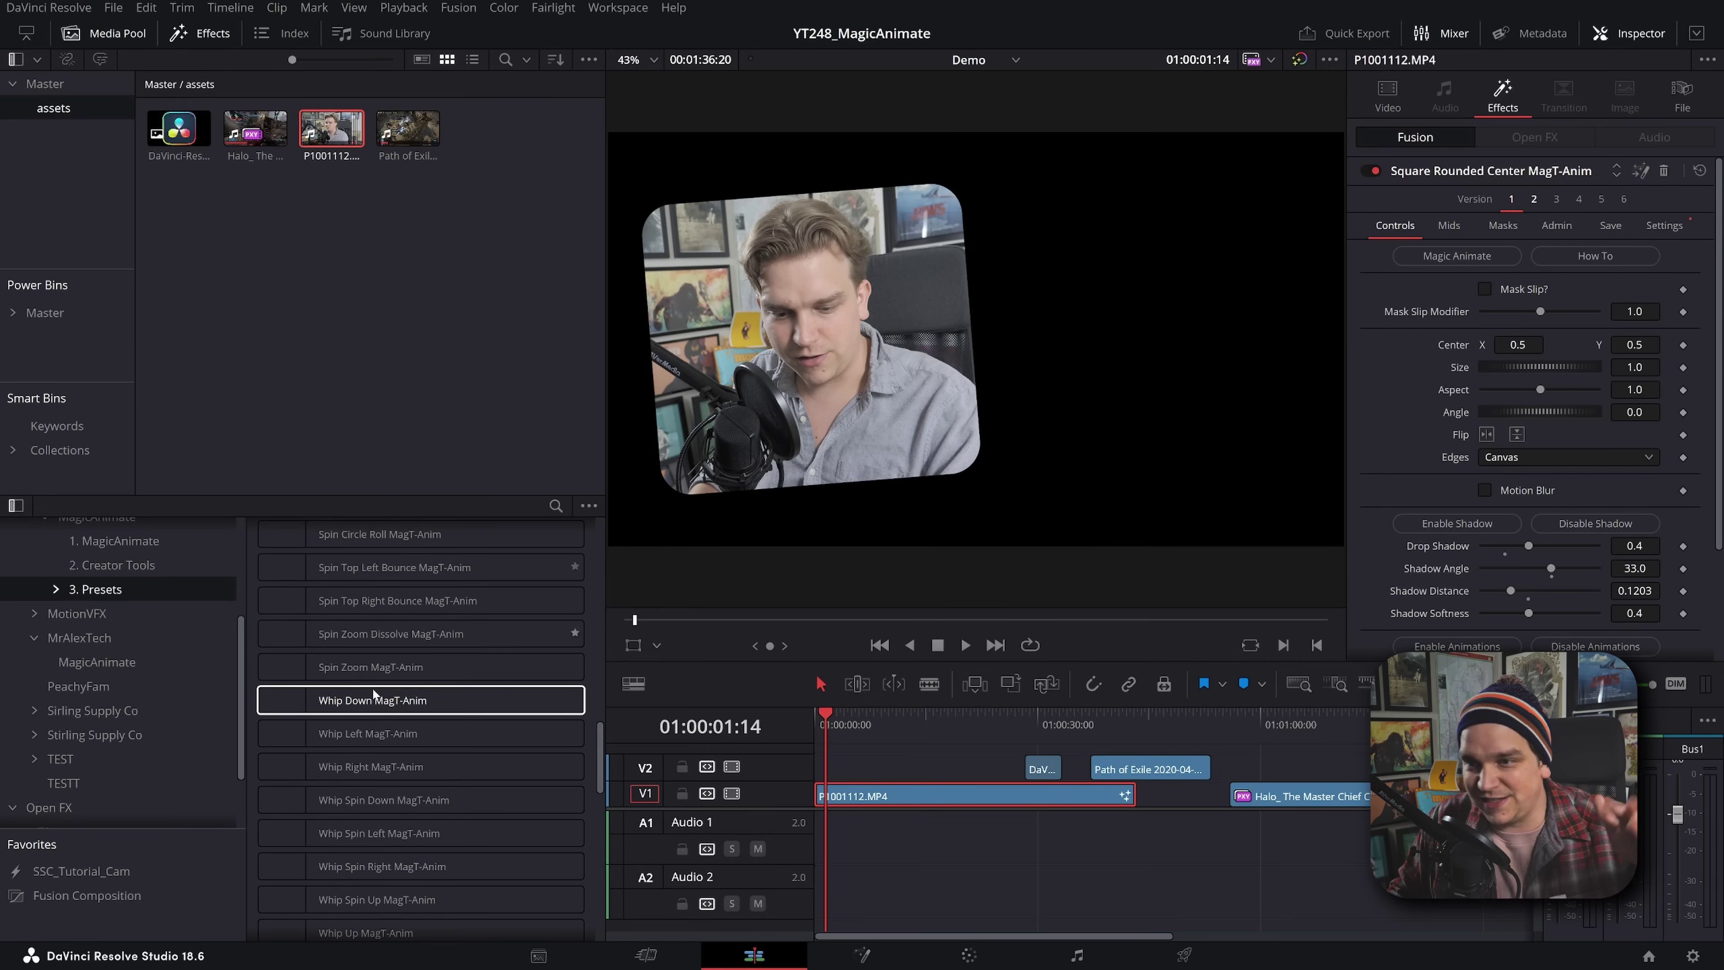
{"action": "left_click", "coordinate": [1663, 171]}
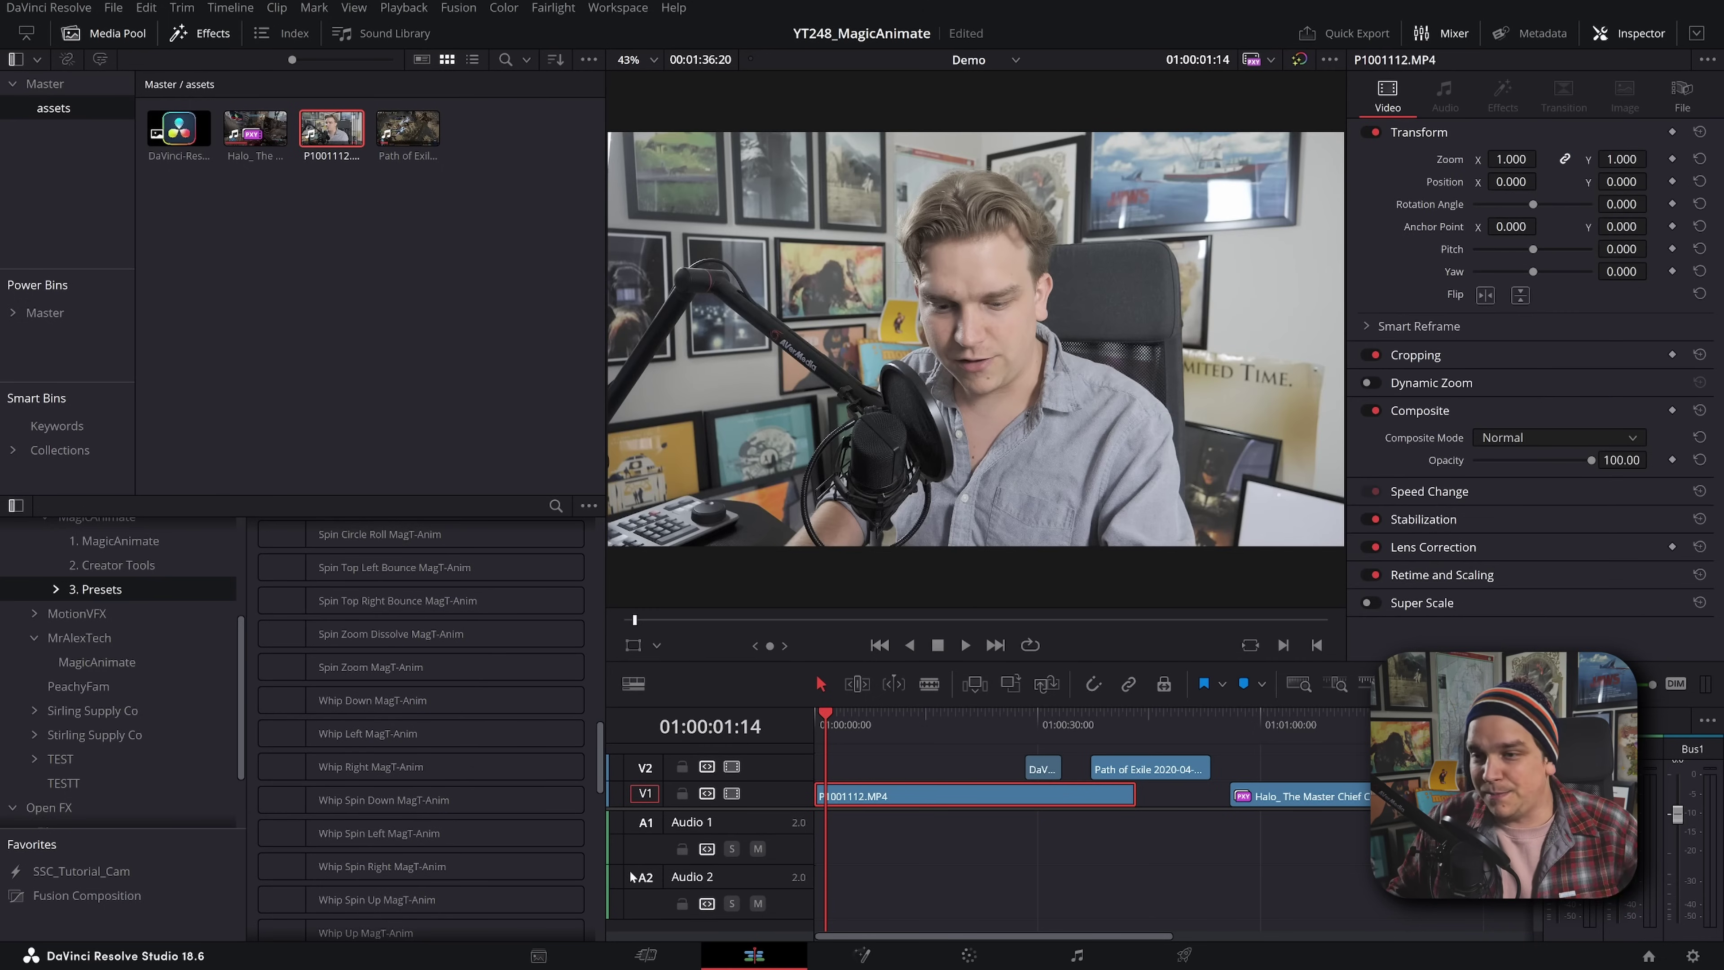
{"action": "scroll", "coordinate": [359, 715], "scroll_direction": "up", "scroll_amount": 10}
{"action": "scroll", "coordinate": [126, 609], "scroll_direction": "up", "scroll_amount": 3}
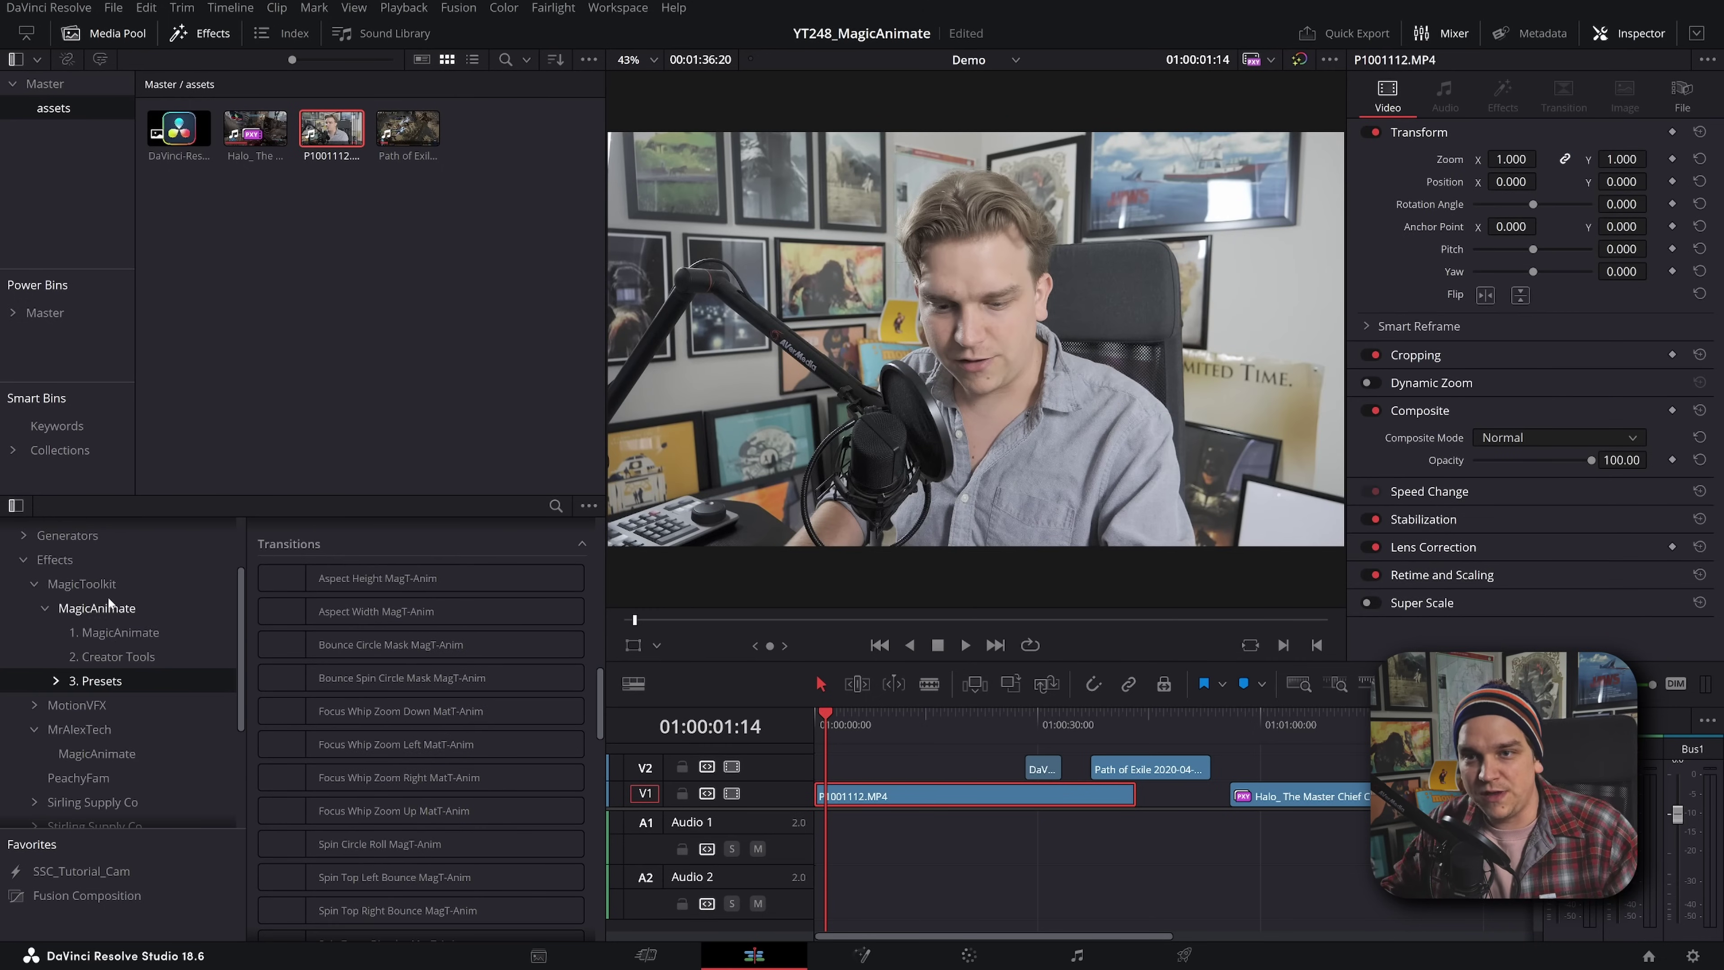
Step: Drop MagicAnimateV3 from 1. MagicAnimate onto P1001112.MP4 and play its default Ins & Outs animation
{"action": "left_click", "coordinate": [105, 633]}
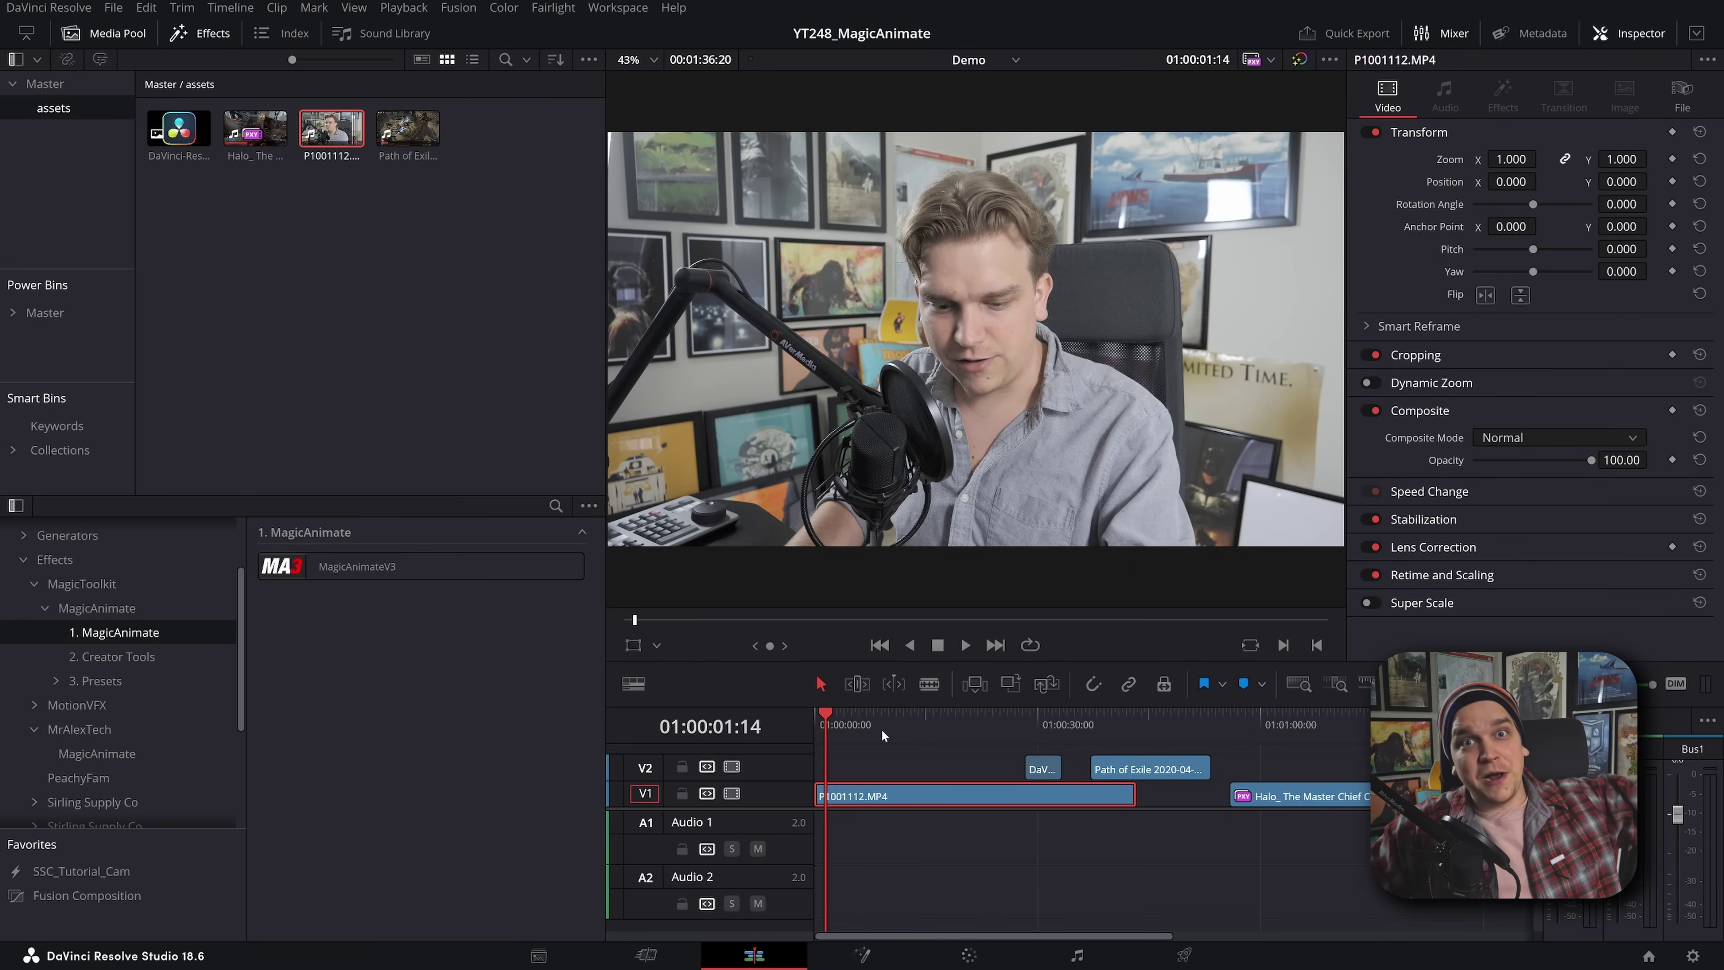
{"action": "left_click_drag", "start_coordinate": [415, 568], "coordinate": [857, 793]}
{"action": "key", "text": "Home"}
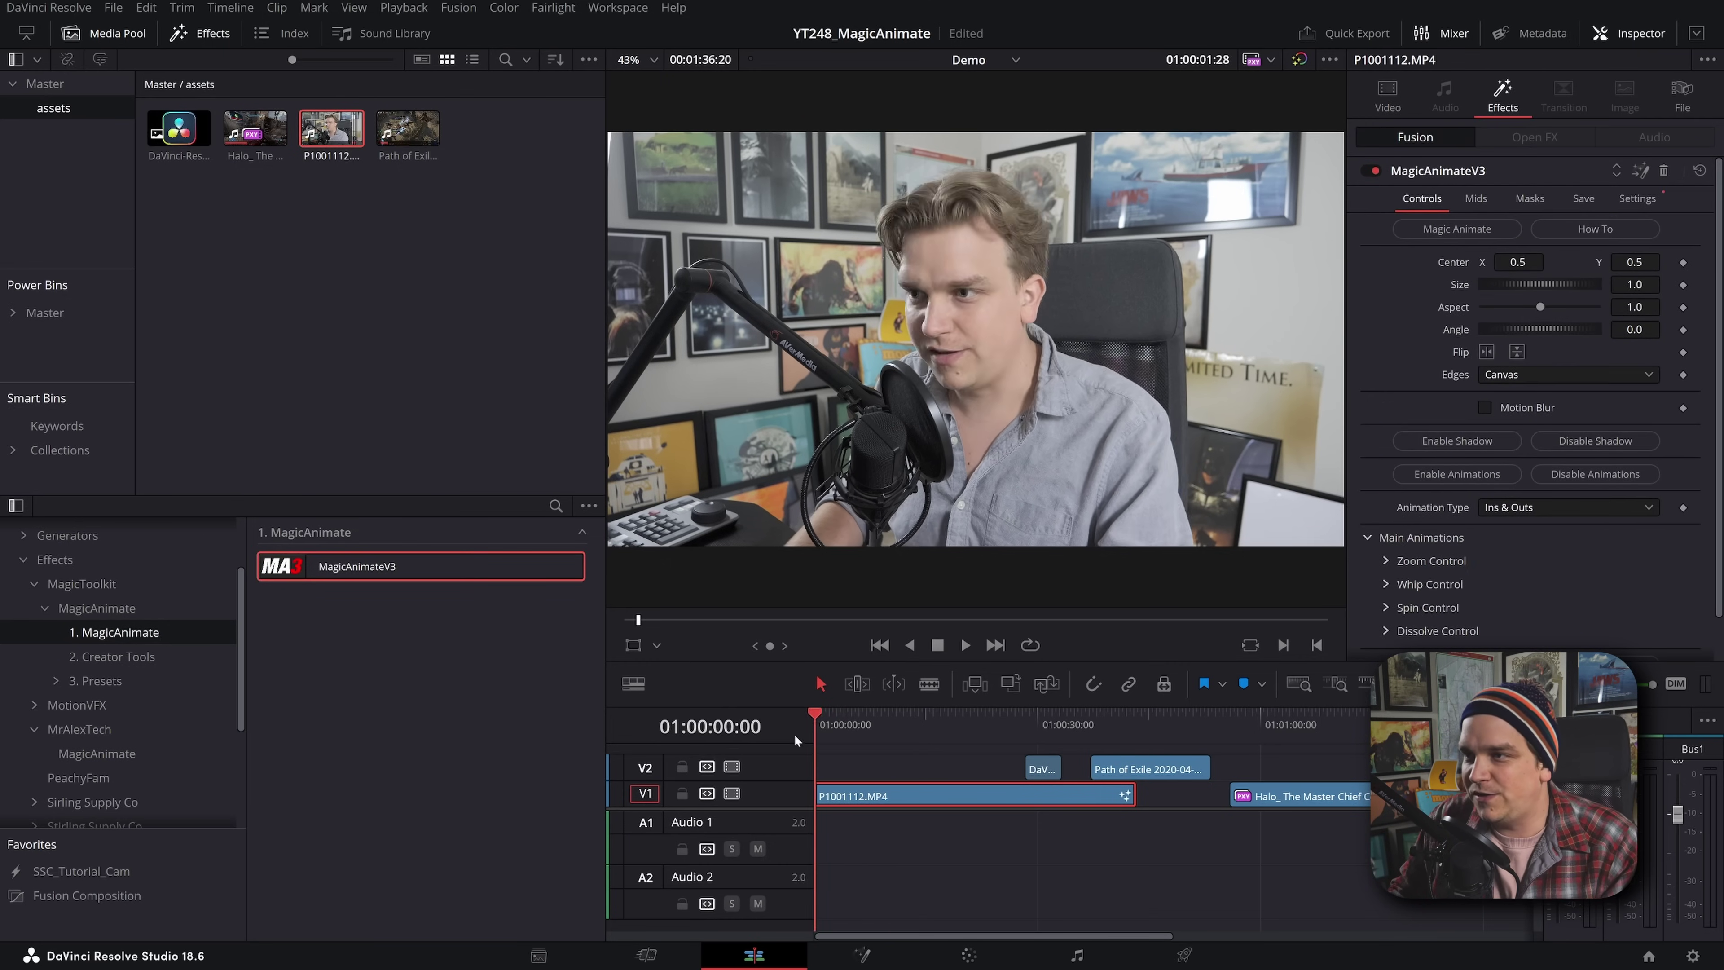
{"action": "key", "text": "space"}
{"action": "key", "text": "space"}
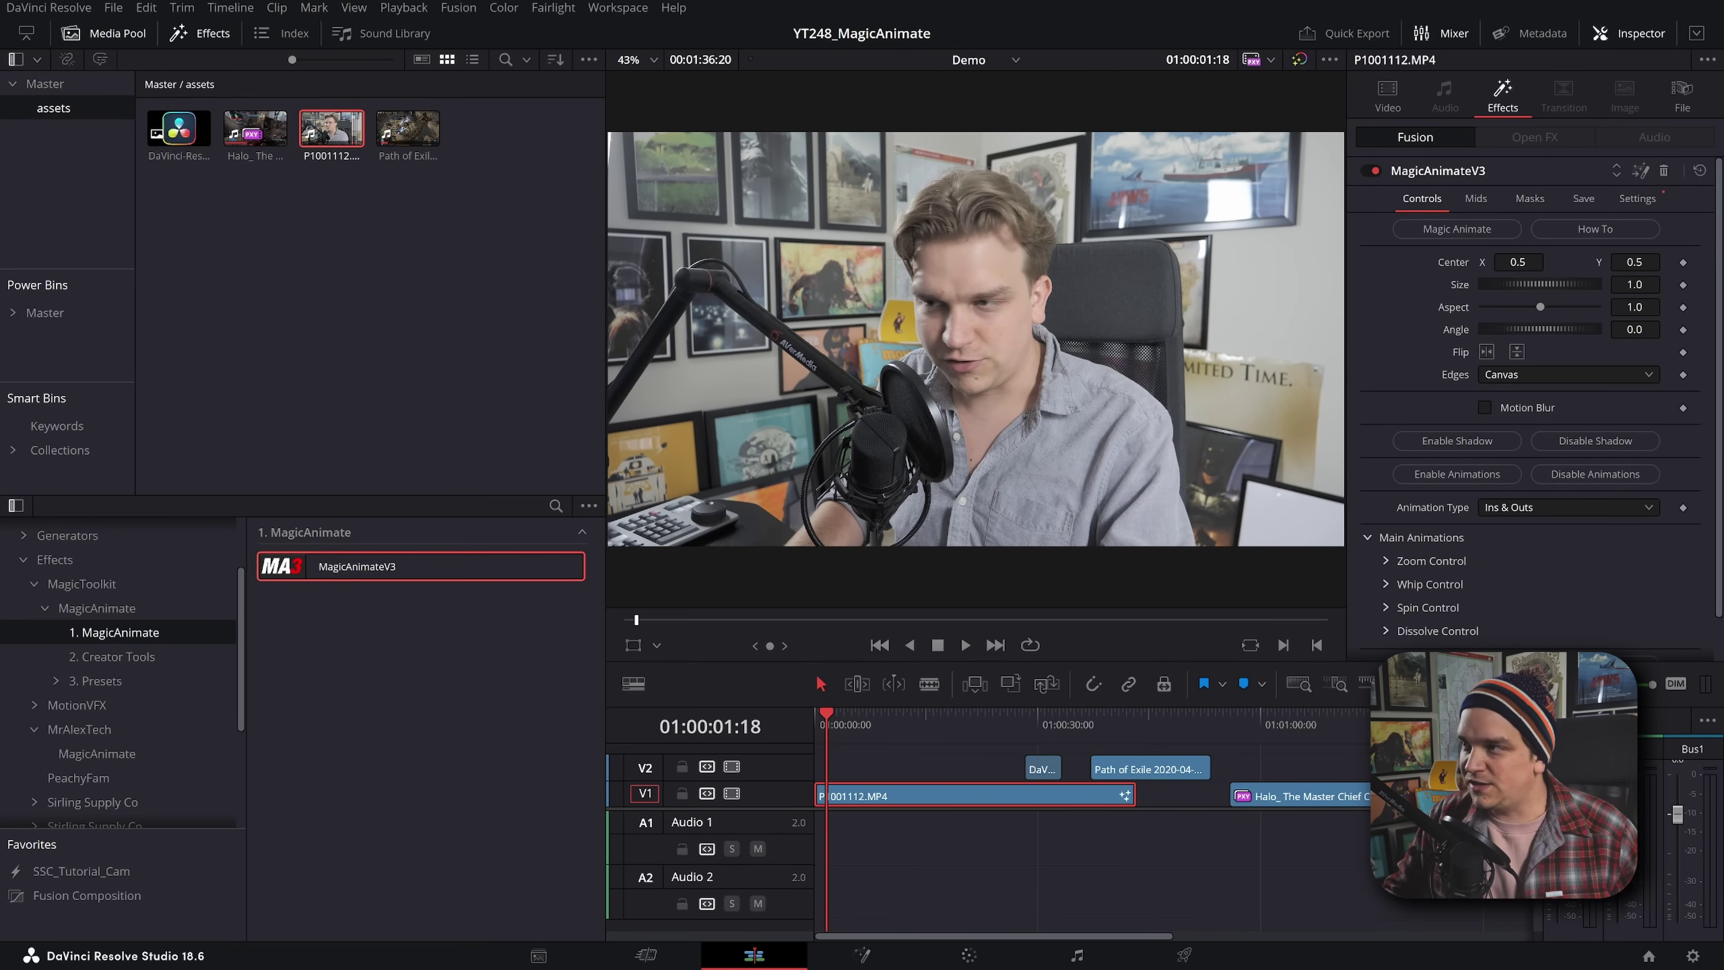
{"action": "mouse_move", "coordinate": [1518, 262]}
{"action": "left_mouse_down"}
{"action": "mouse_move", "coordinate": [1561, 262]}
{"action": "mouse_move", "coordinate": [1518, 262]}
{"action": "left_mouse_up"}
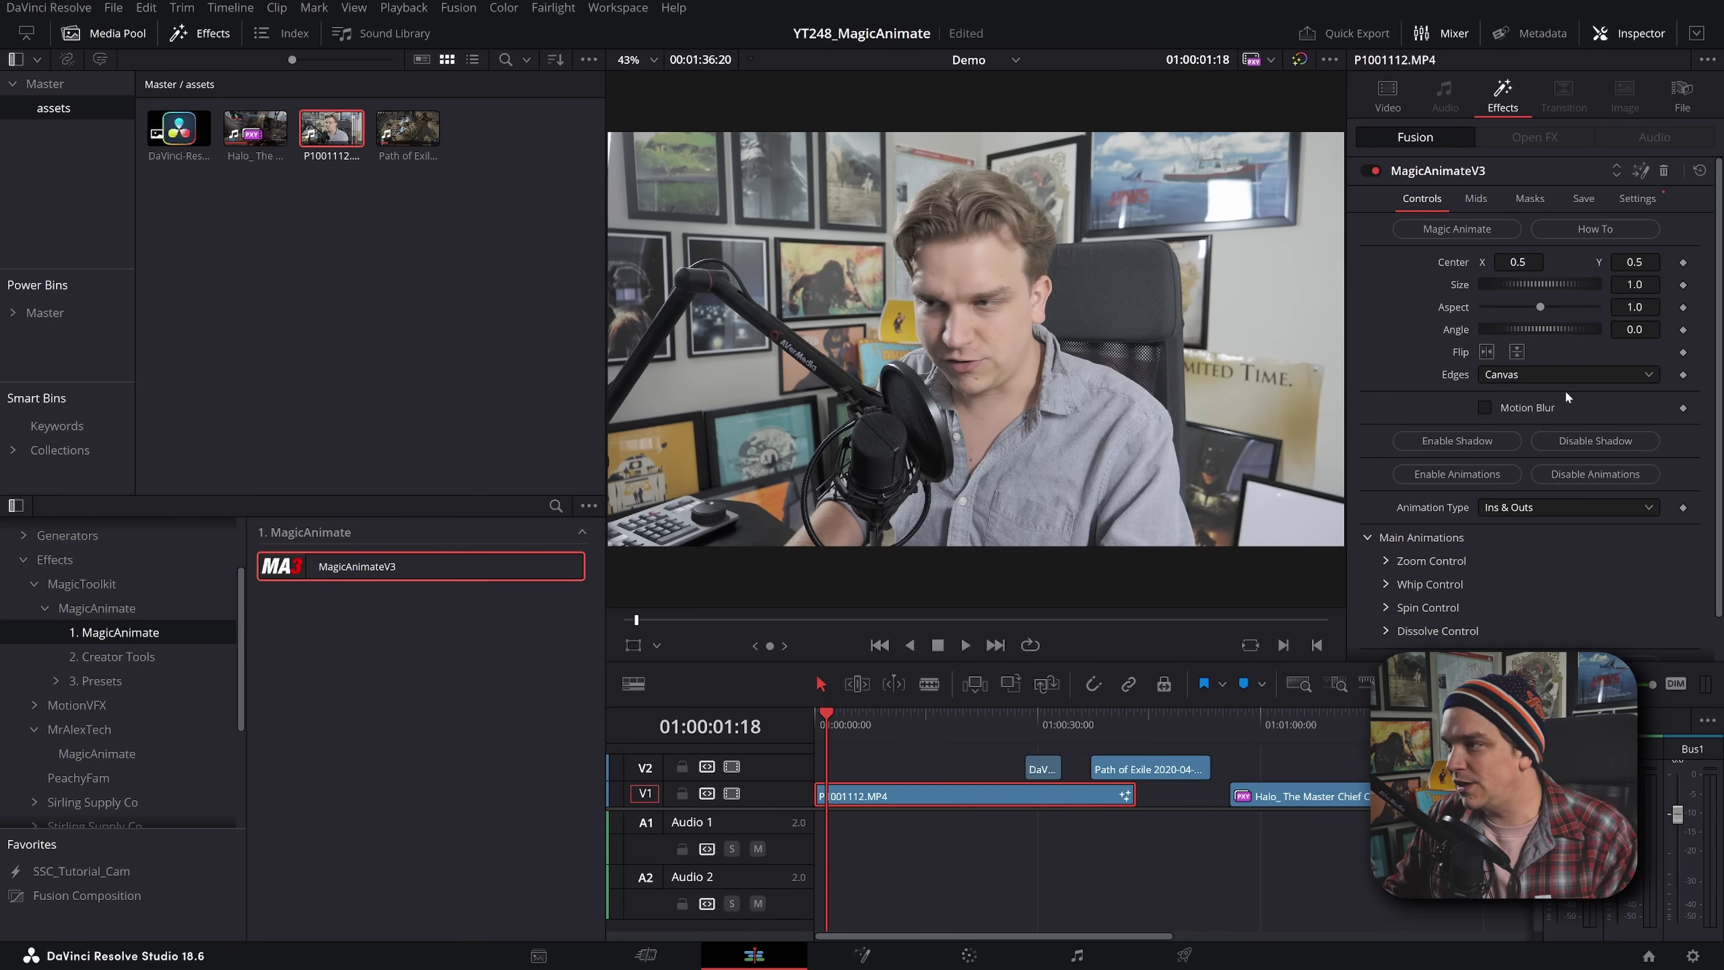
{"action": "scroll", "coordinate": [1567, 397], "scroll_direction": "down", "scroll_amount": 2}
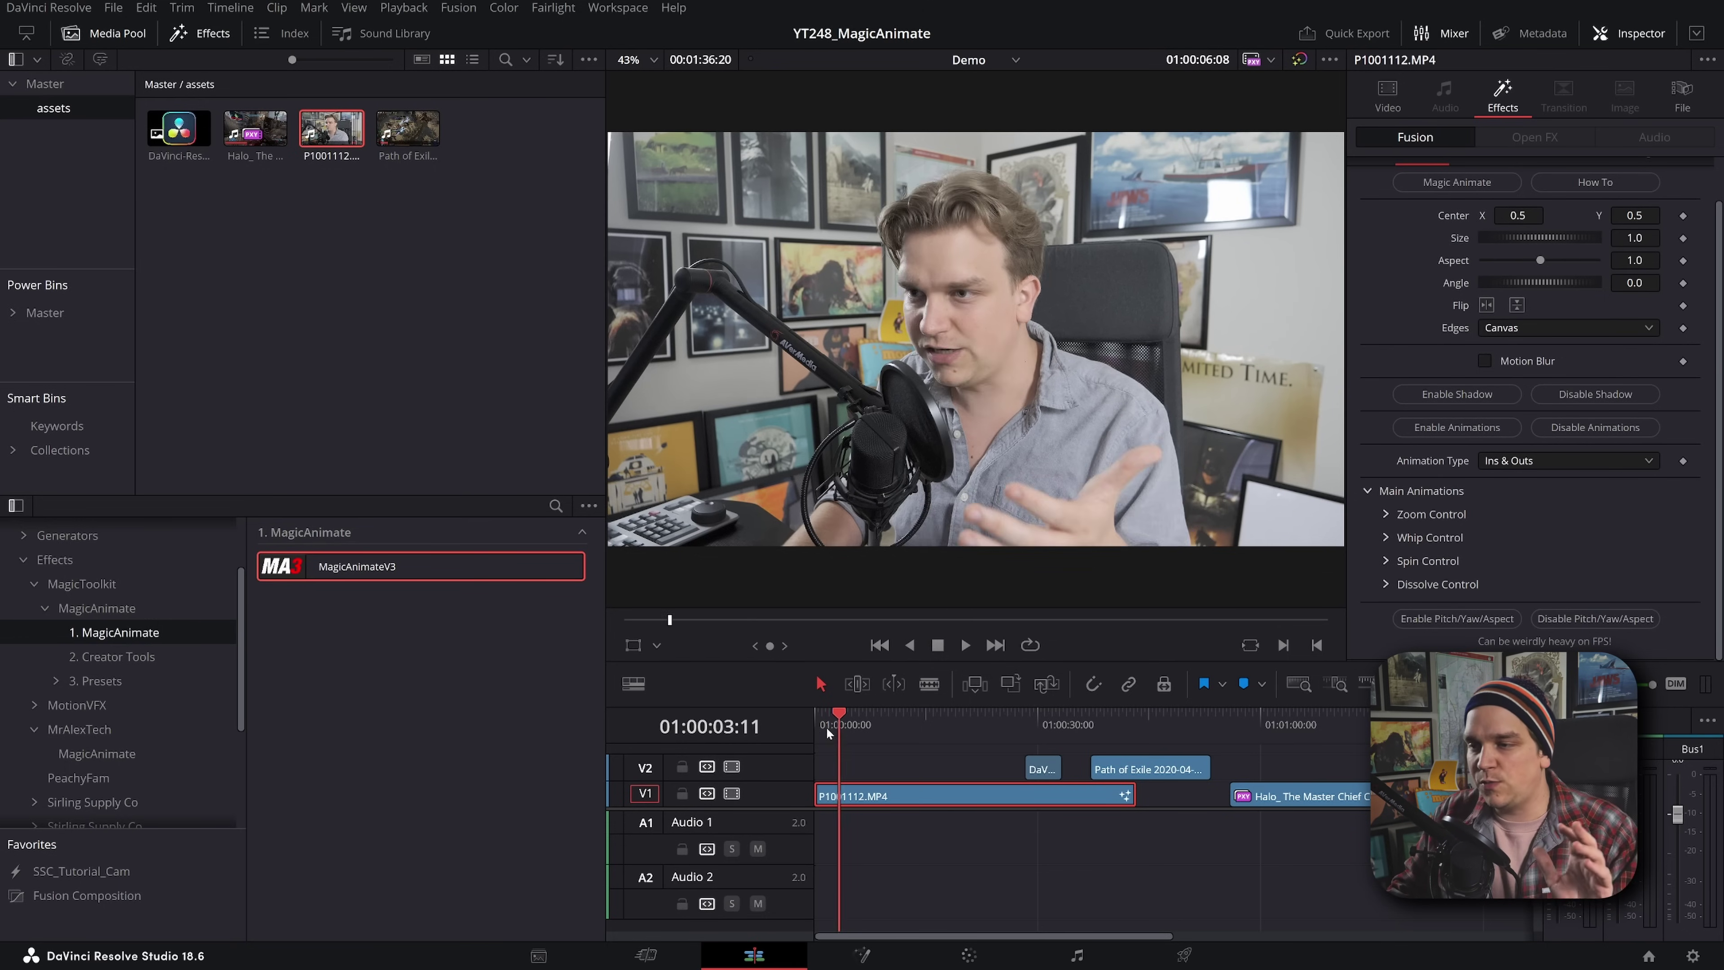
{"action": "key", "text": "Home"}
{"action": "key", "text": "space"}
{"action": "key", "text": "space"}
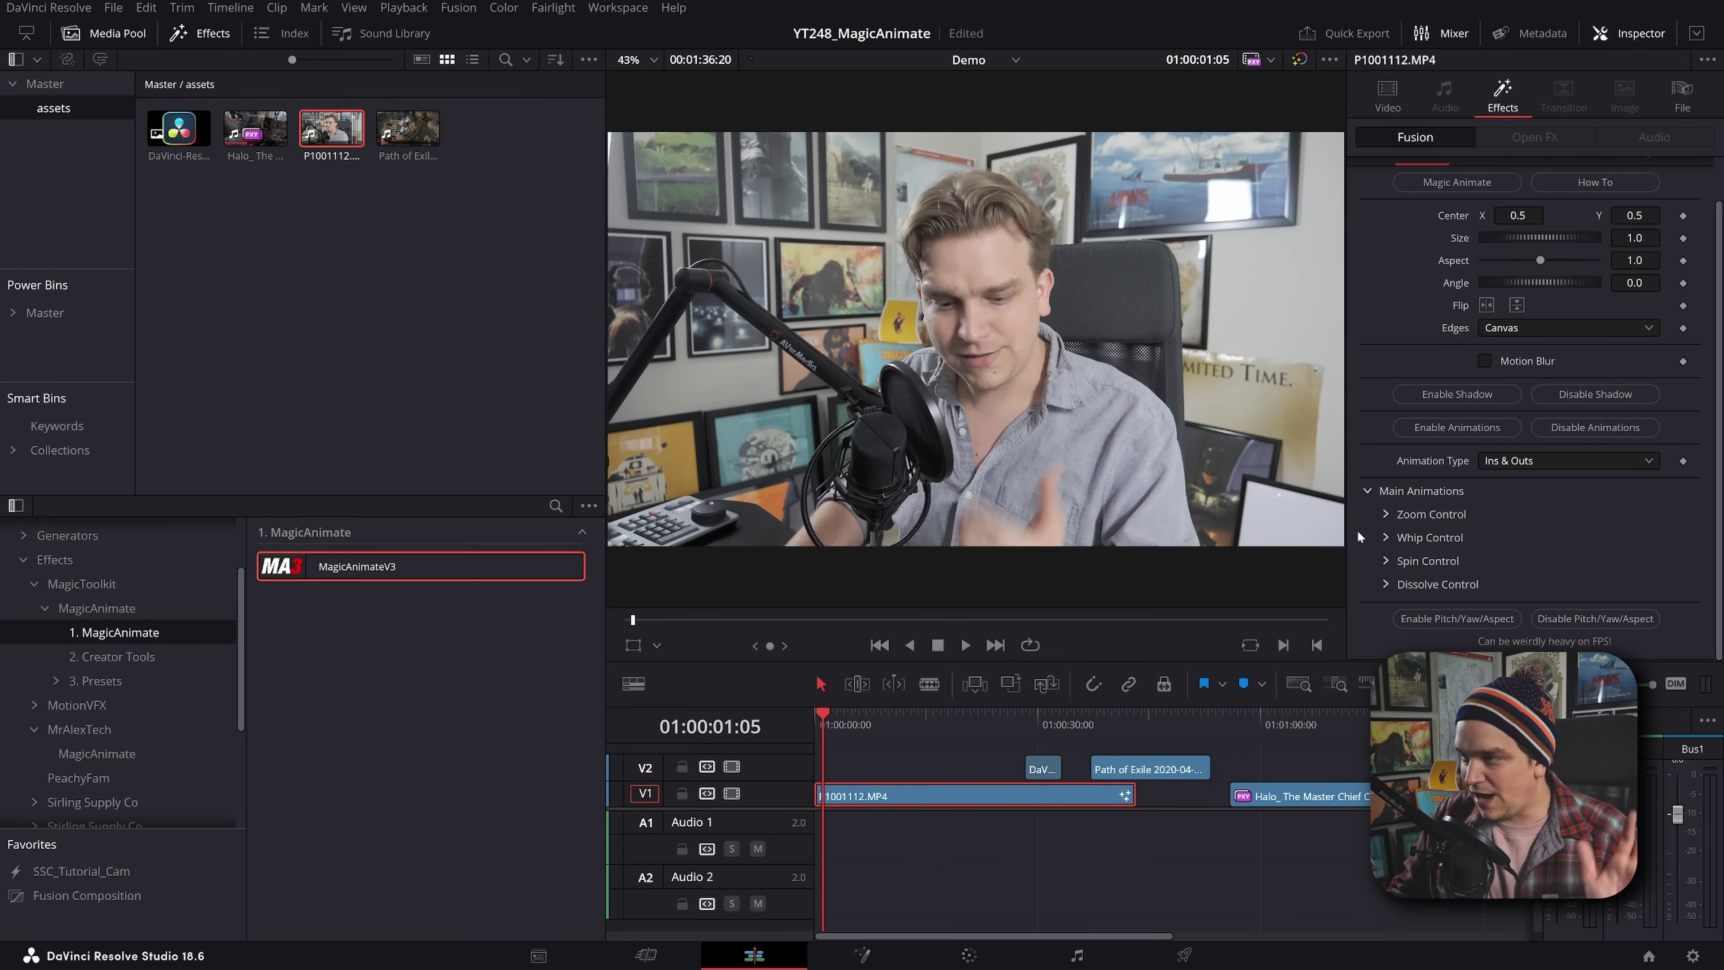
Step: Turn on Zoom In under Zoom Control and preview the zoom
{"action": "left_click", "coordinate": [1385, 515]}
{"action": "scroll", "coordinate": [1493, 476], "scroll_direction": "down", "scroll_amount": 2}
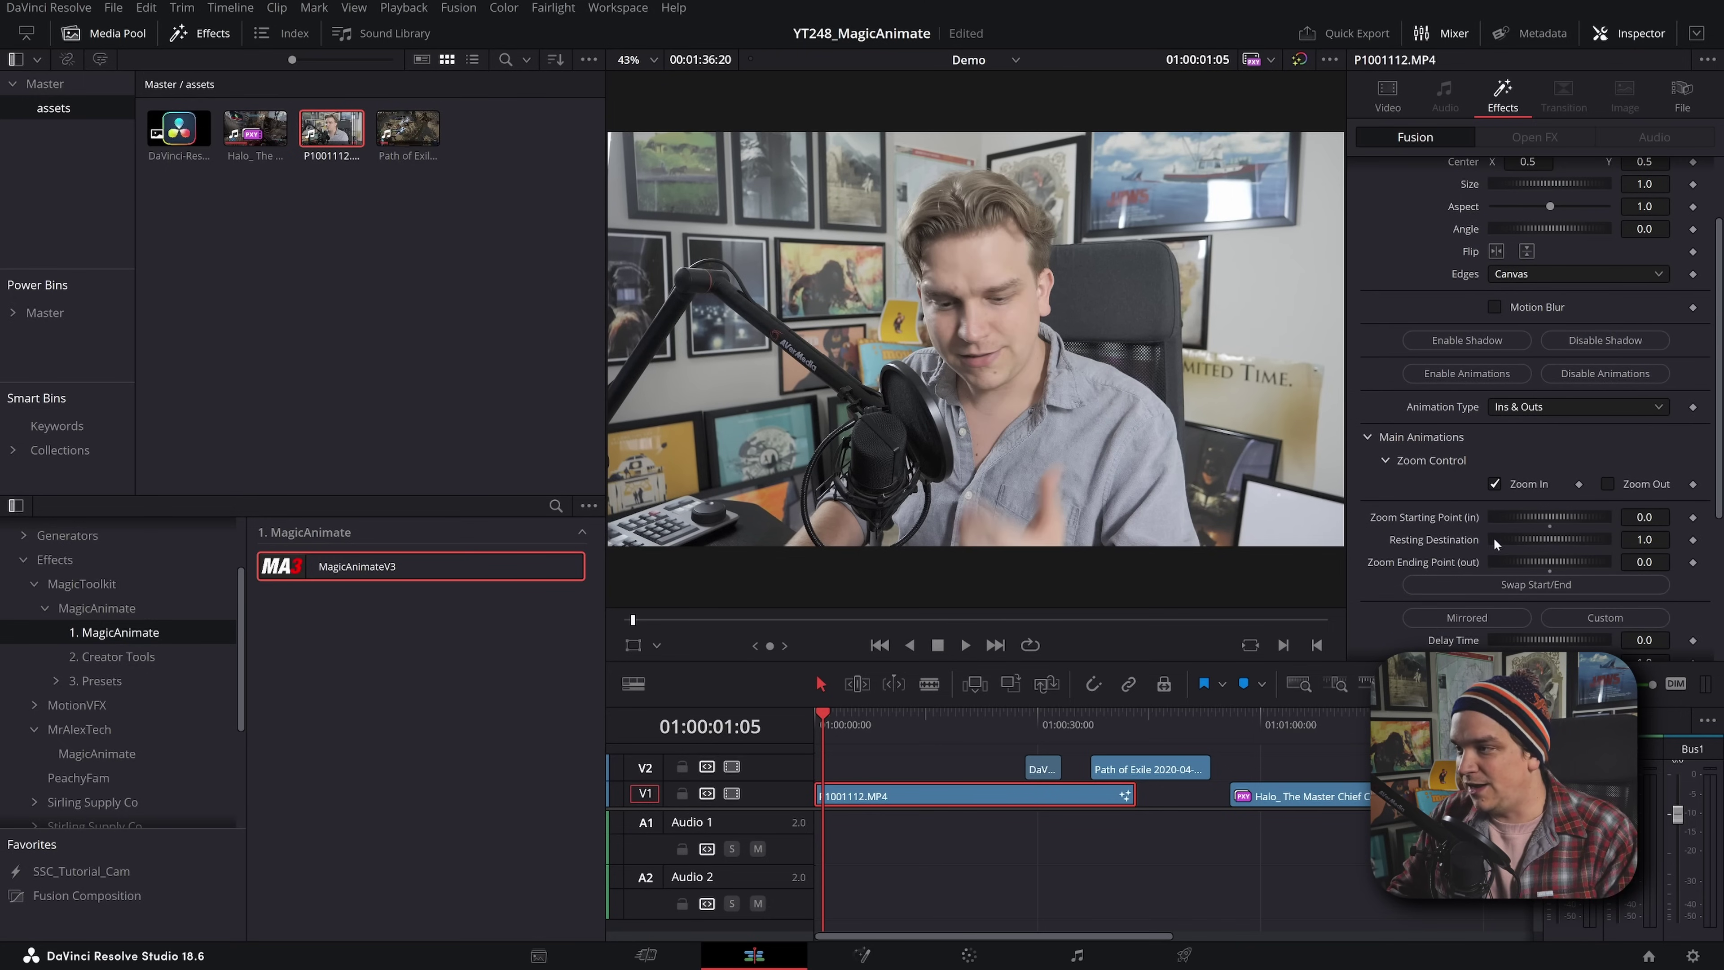
{"action": "key", "text": "space"}
{"action": "key", "text": "Home"}
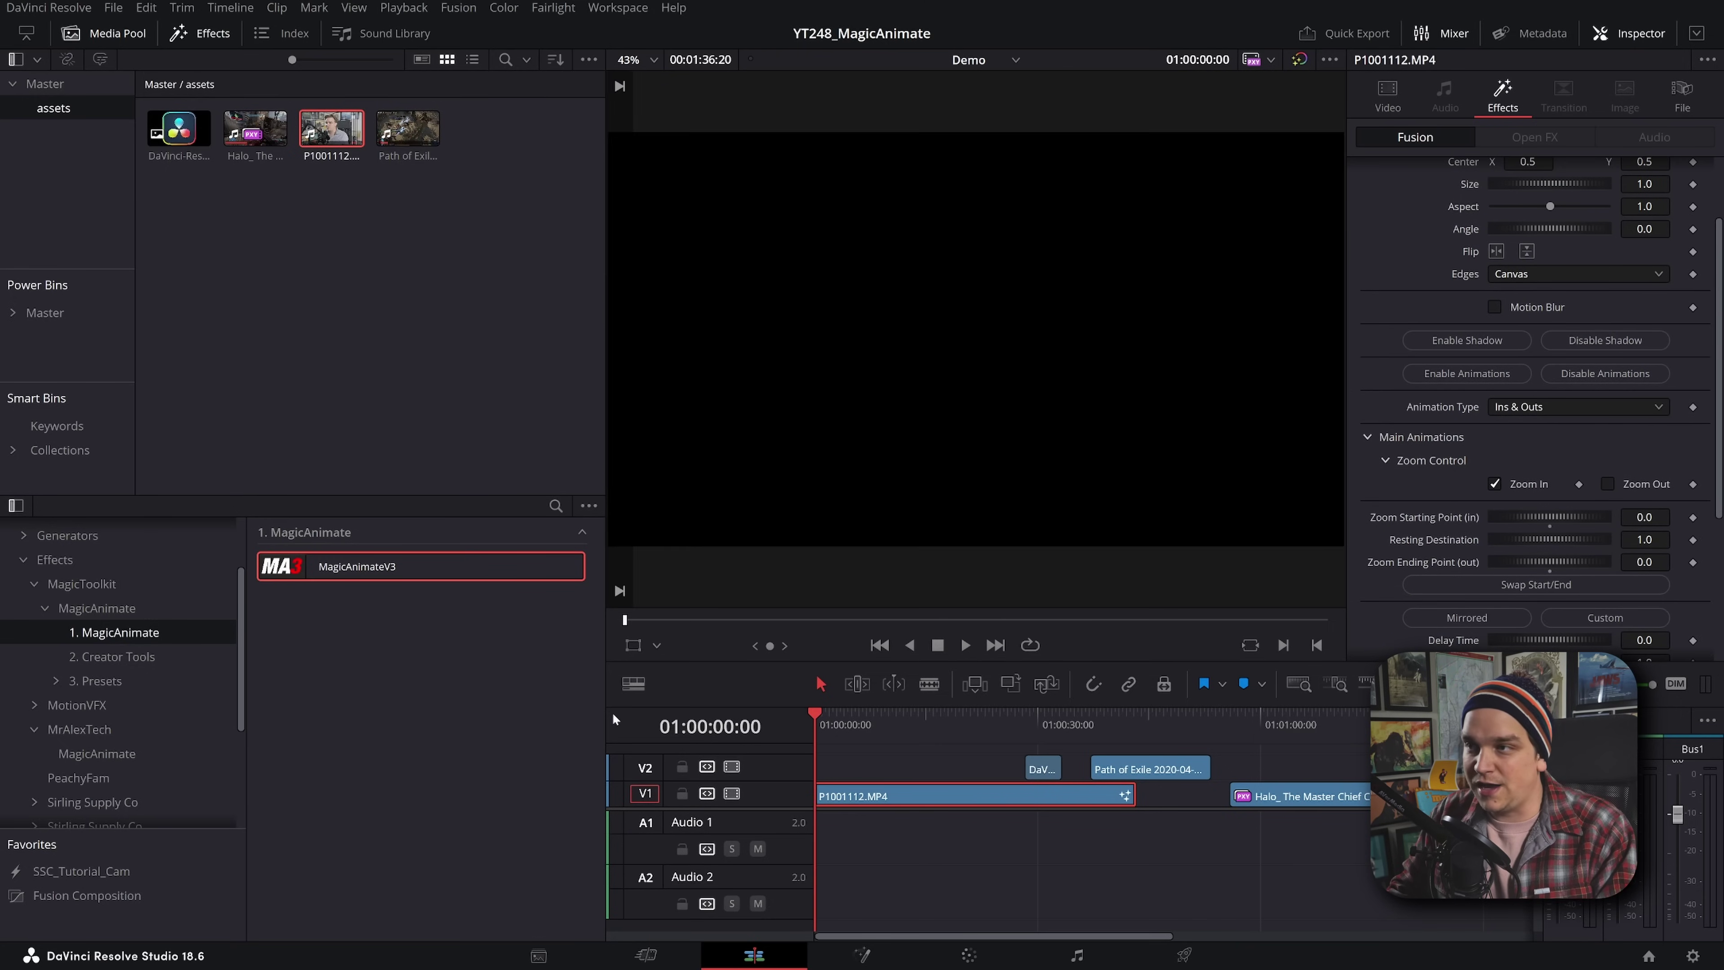
{"action": "key", "text": "space"}
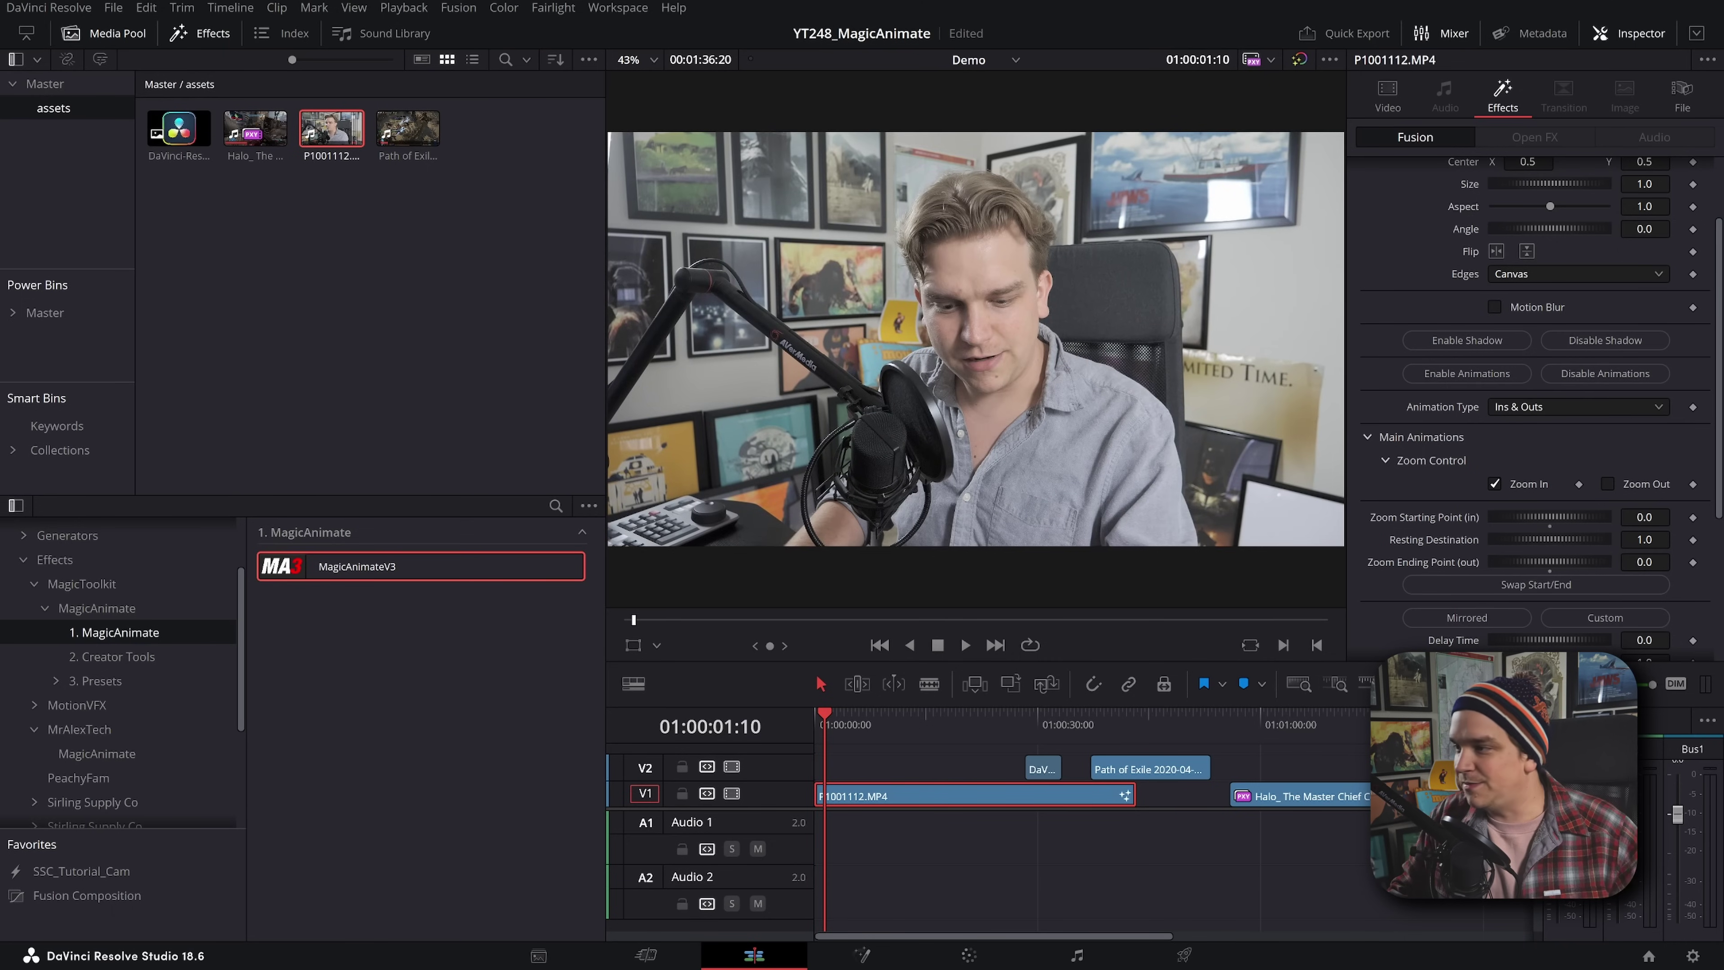
{"action": "scroll", "coordinate": [1412, 503], "scroll_direction": "down", "scroll_amount": 2}
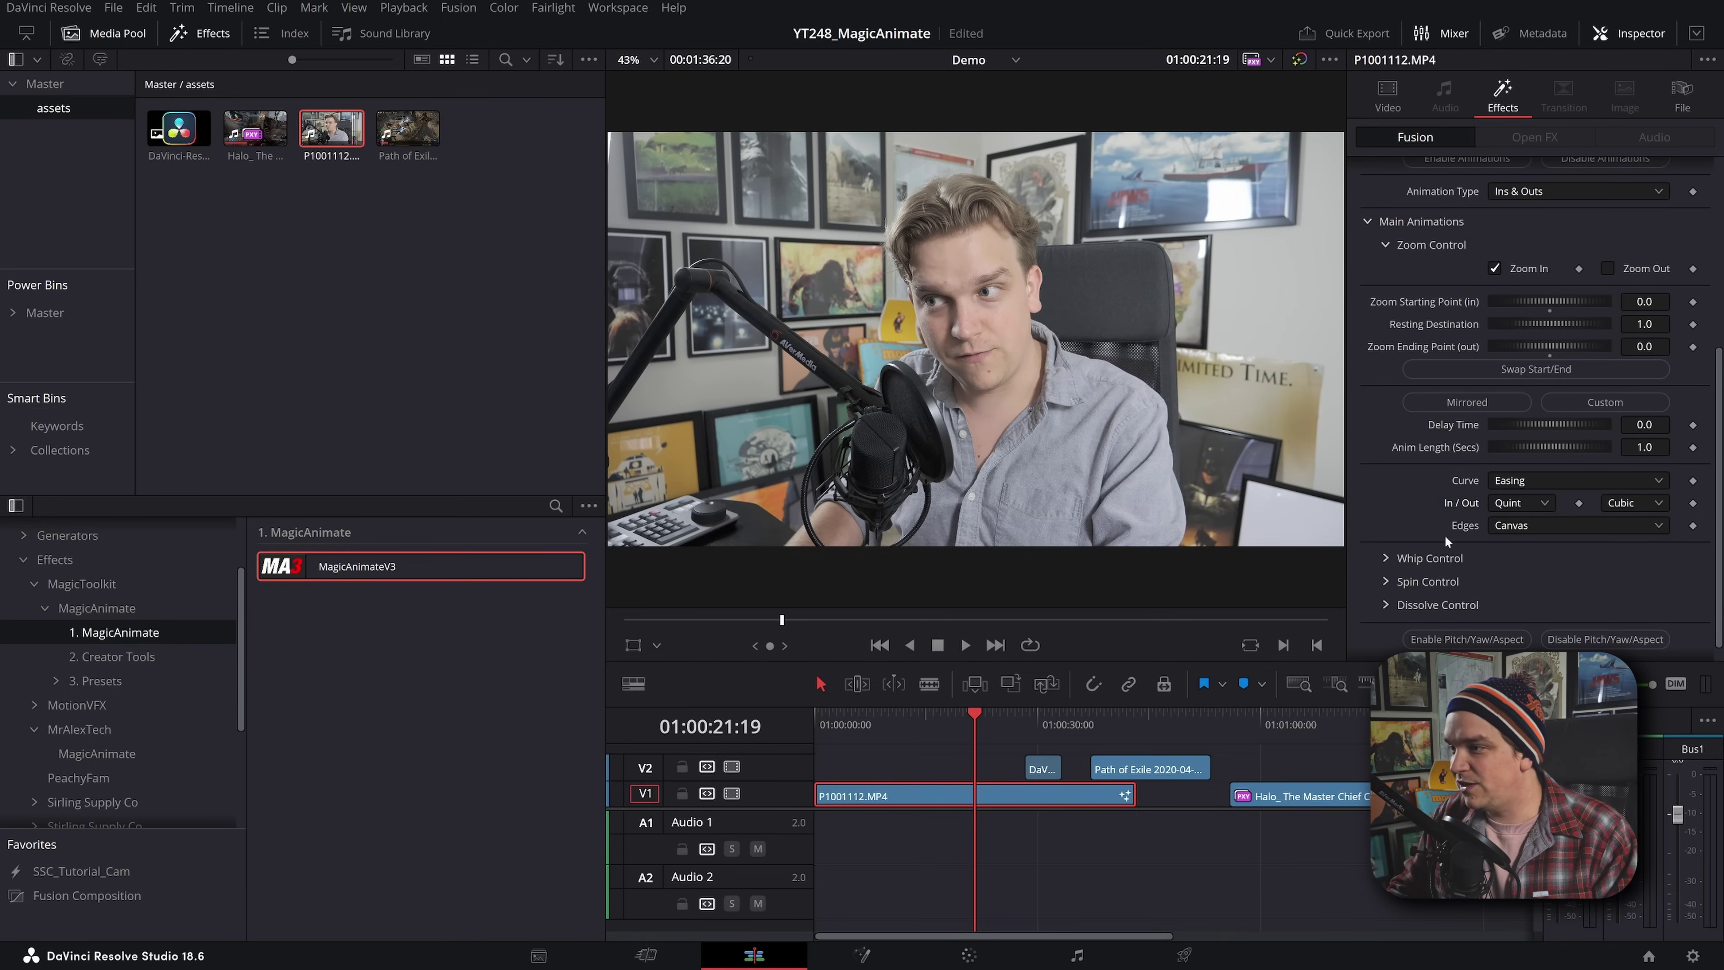
Step: Enable Whip In with start position X 0.5, Y 1.02 and replay the whip from the top
{"action": "left_click", "coordinate": [1386, 558]}
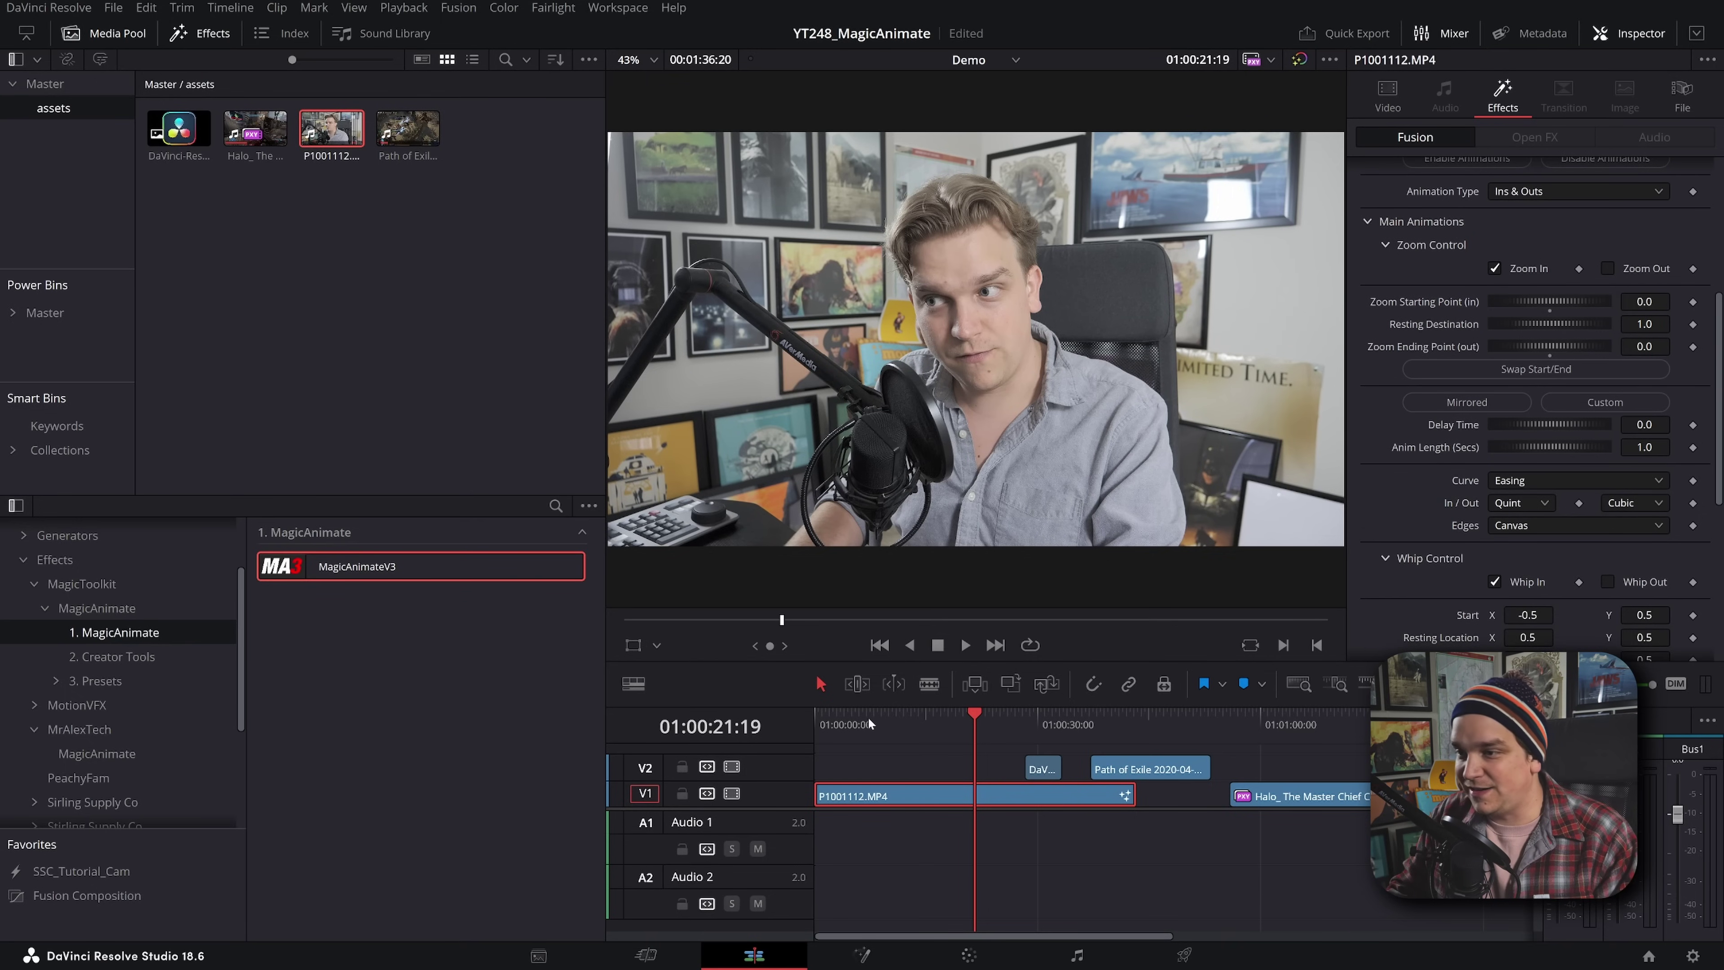
{"action": "key", "text": "Home"}
{"action": "key", "text": "space"}
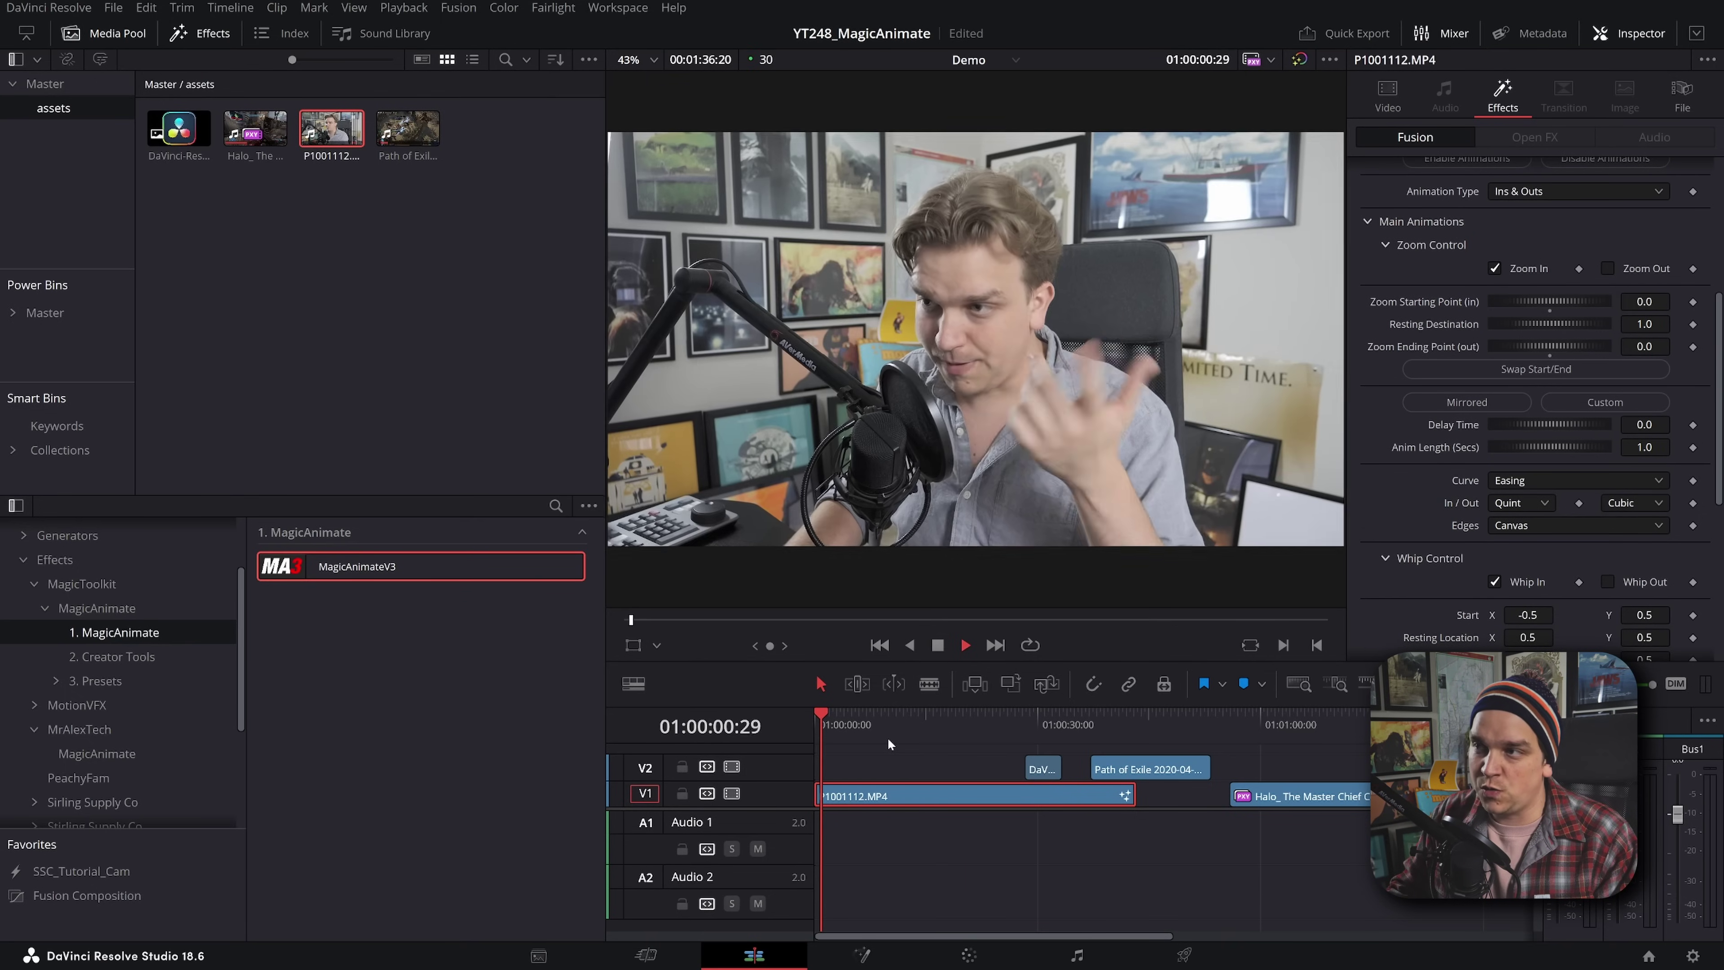
{"action": "key", "text": "space"}
{"action": "scroll", "coordinate": [1533, 500], "scroll_direction": "down", "scroll_amount": 2}
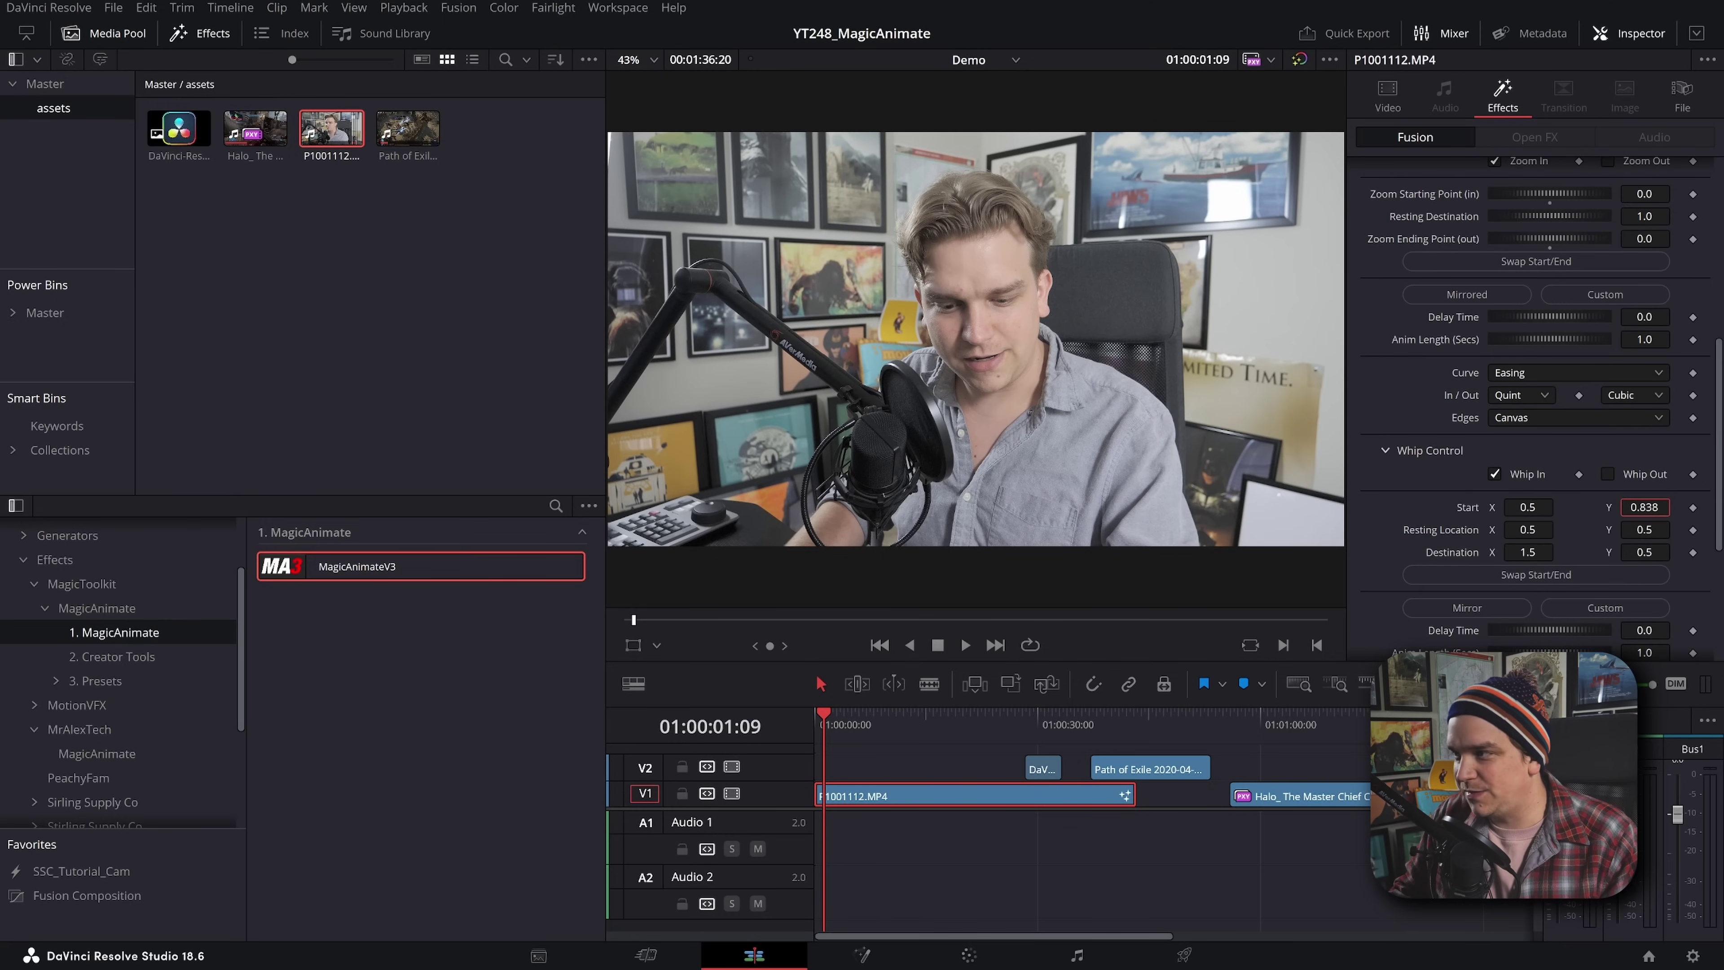
{"action": "key", "text": "Home"}
{"action": "key", "text": "space"}
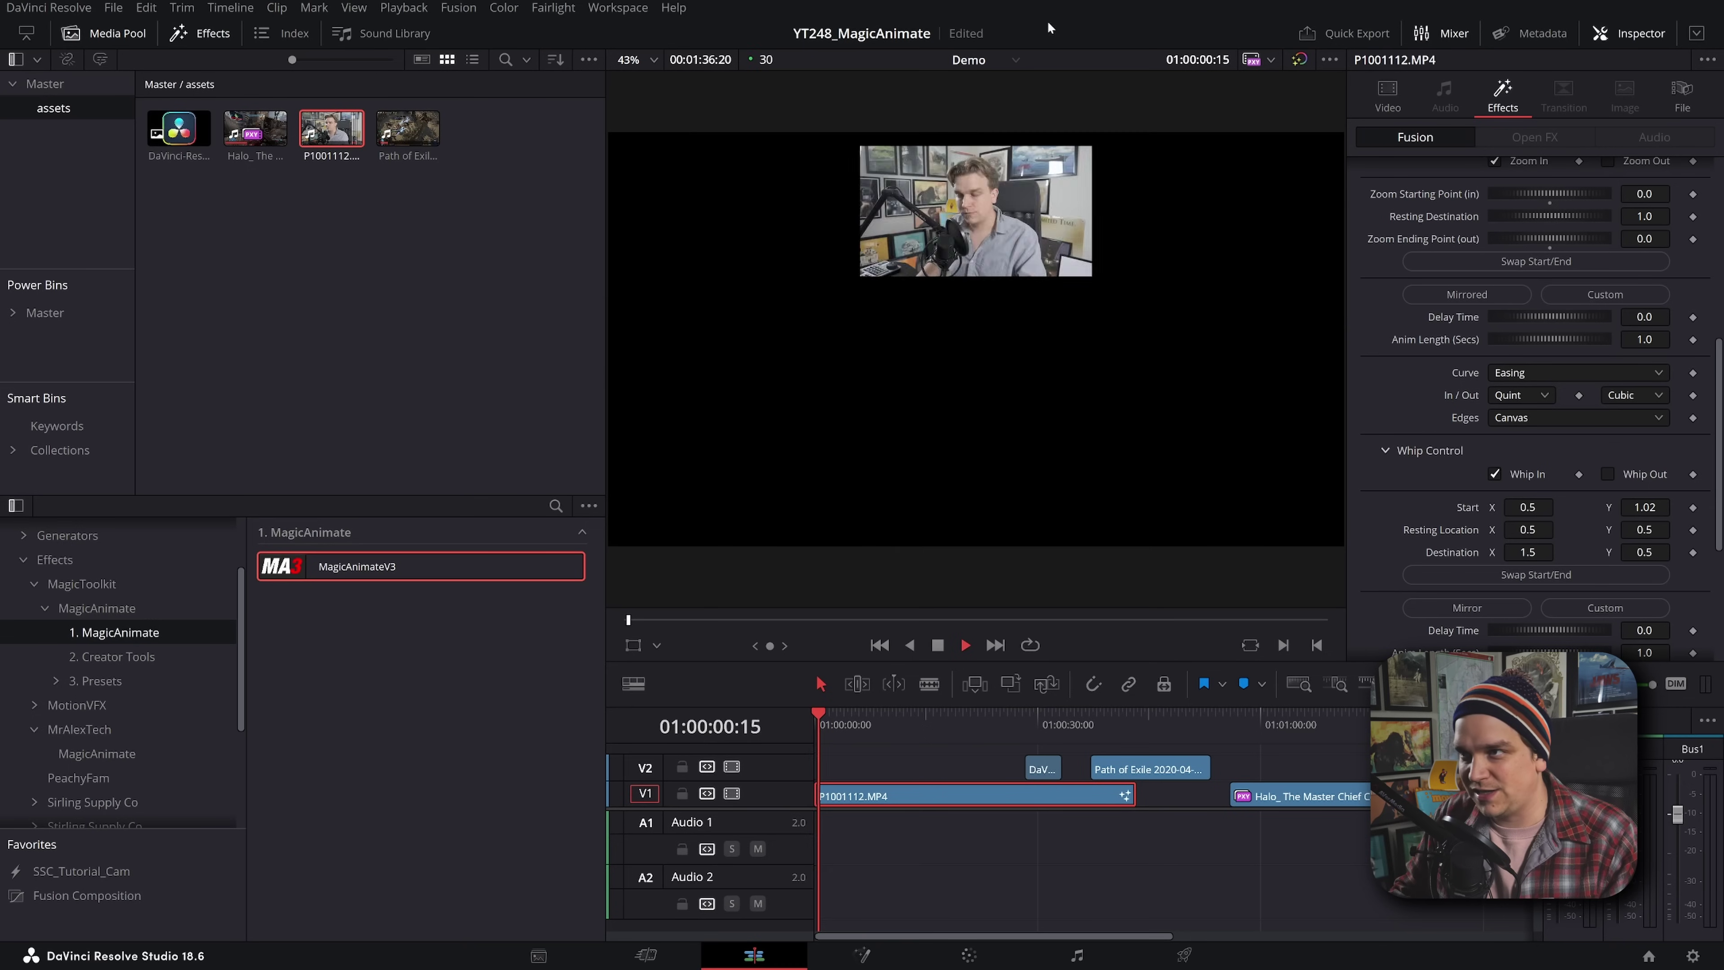
{"action": "key", "text": "space"}
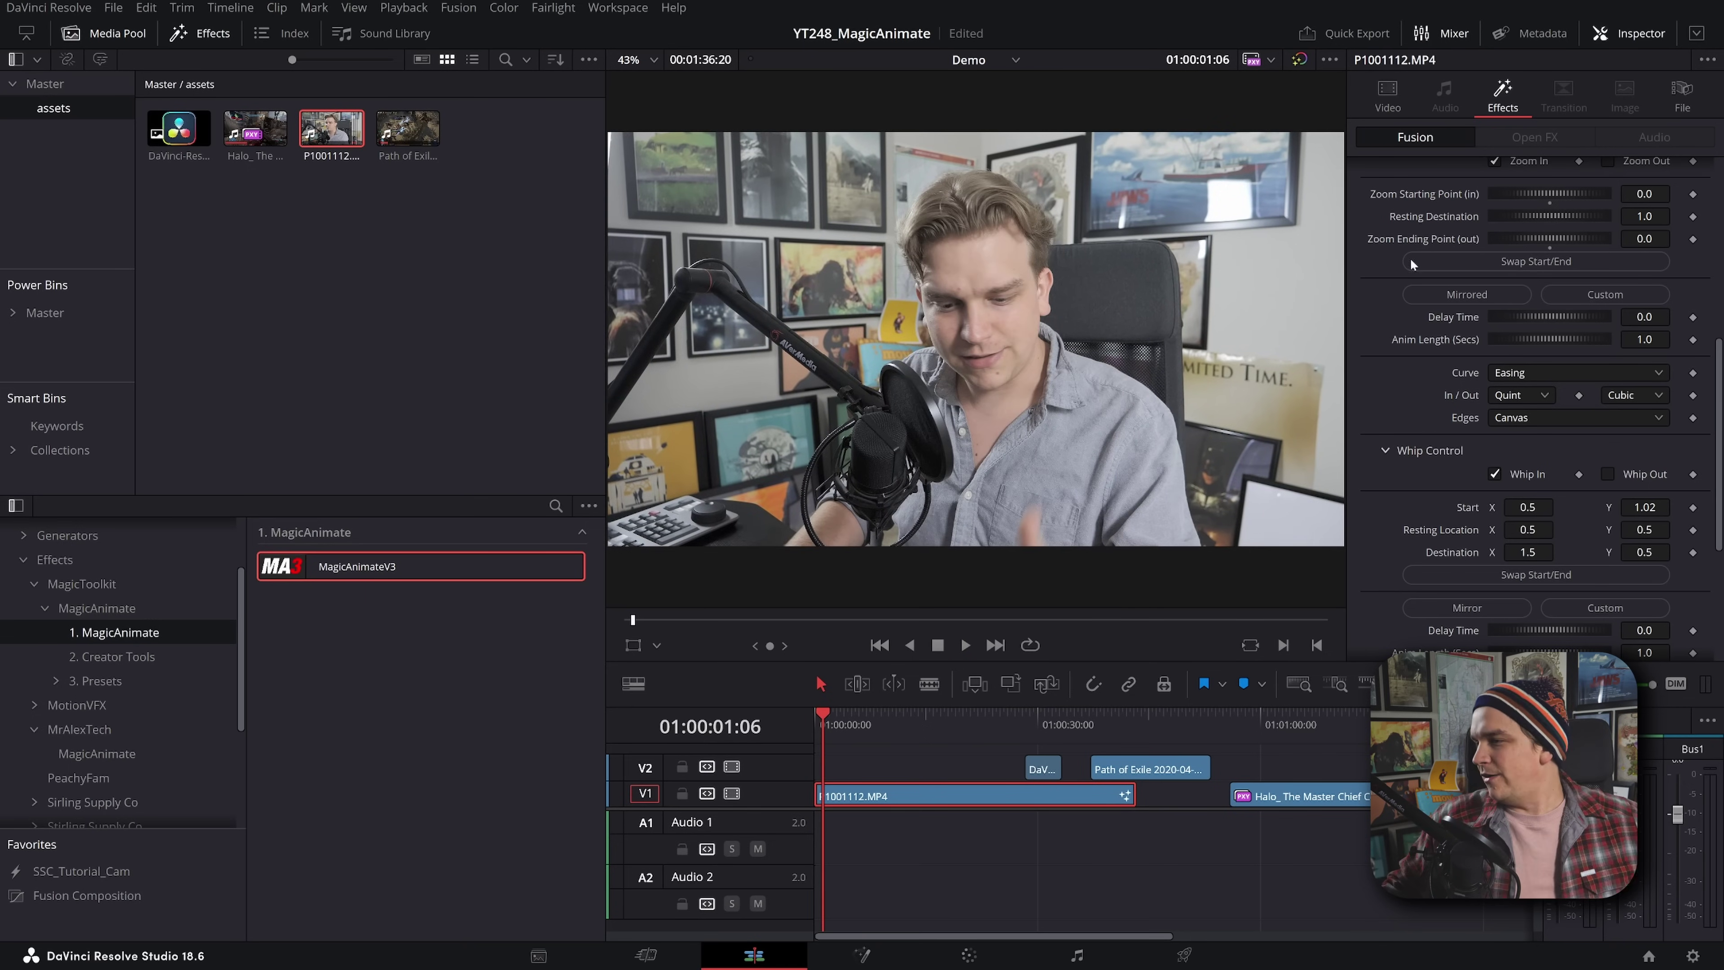
{"action": "scroll", "coordinate": [1411, 264], "scroll_direction": "up", "scroll_amount": 5}
Step: Move the logo clip earlier on V2 and apply MagicAnimateV3 to it
{"action": "left_click", "coordinate": [1046, 714]}
{"action": "left_click_drag", "start_coordinate": [1028, 767], "coordinate": [975, 768]}
{"action": "left_click", "coordinate": [986, 714]}
{"action": "left_click_drag", "start_coordinate": [475, 568], "coordinate": [989, 767]}
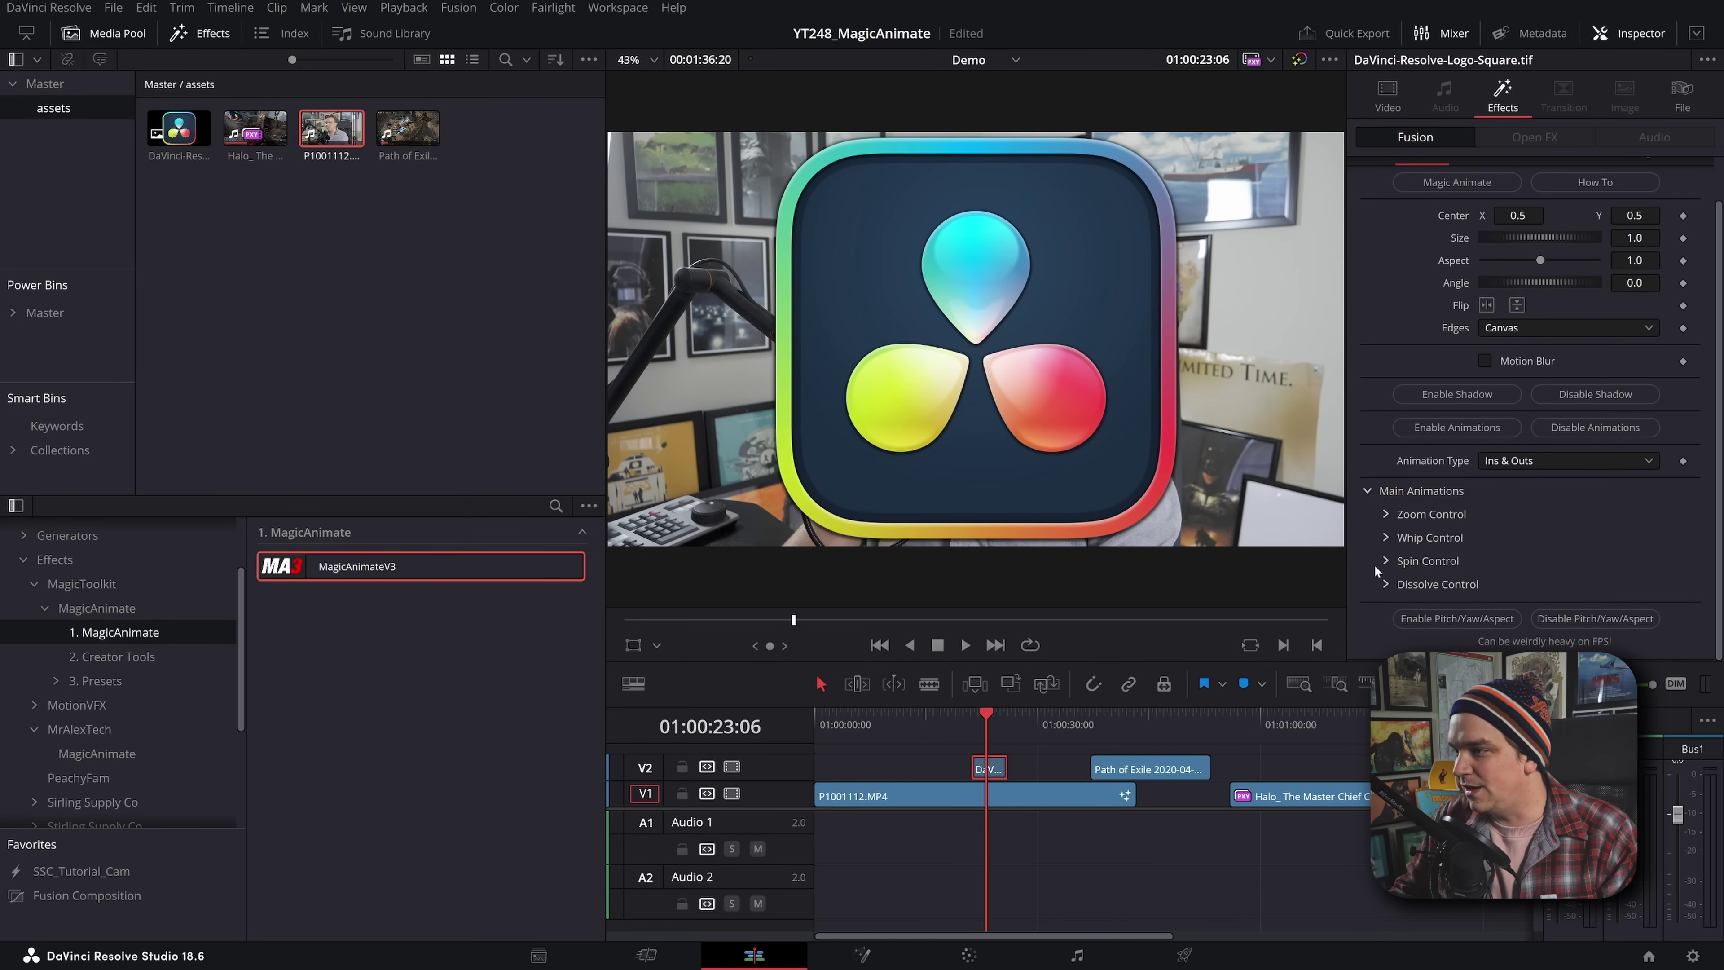
Step: Set the logo's Whip In off and Dissolve Out on, keeping Spin In, and preview it
{"action": "left_click", "coordinate": [1386, 538]}
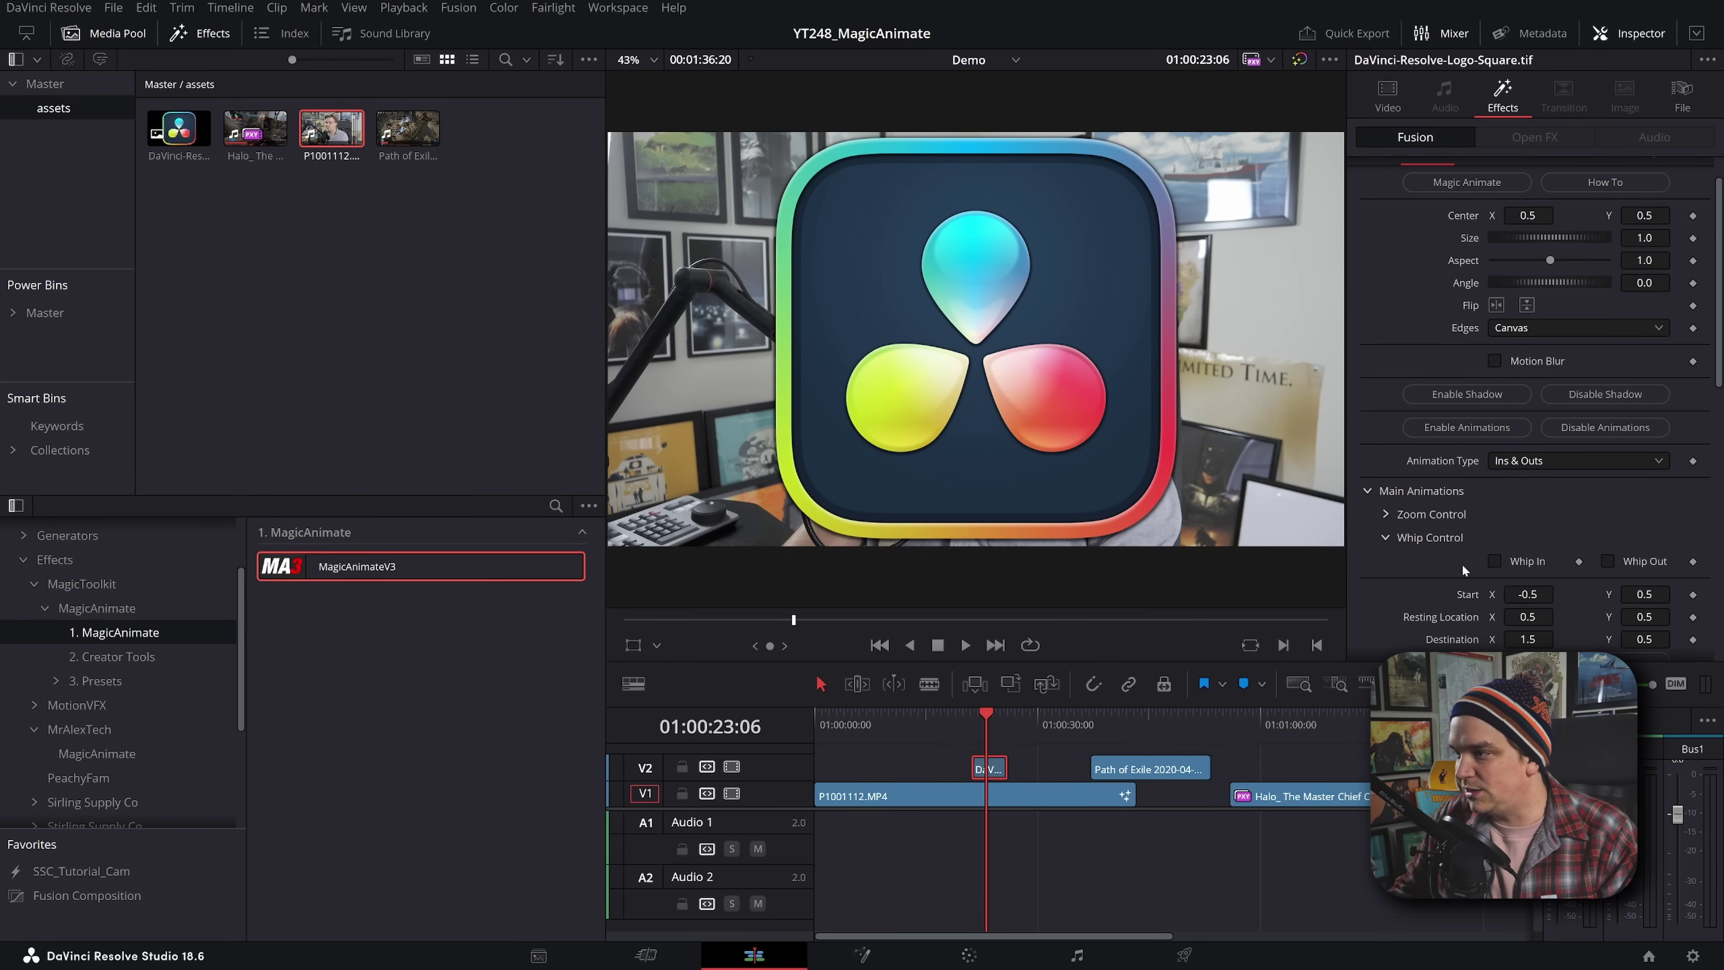
{"action": "scroll", "coordinate": [1461, 541], "scroll_direction": "down", "scroll_amount": 10}
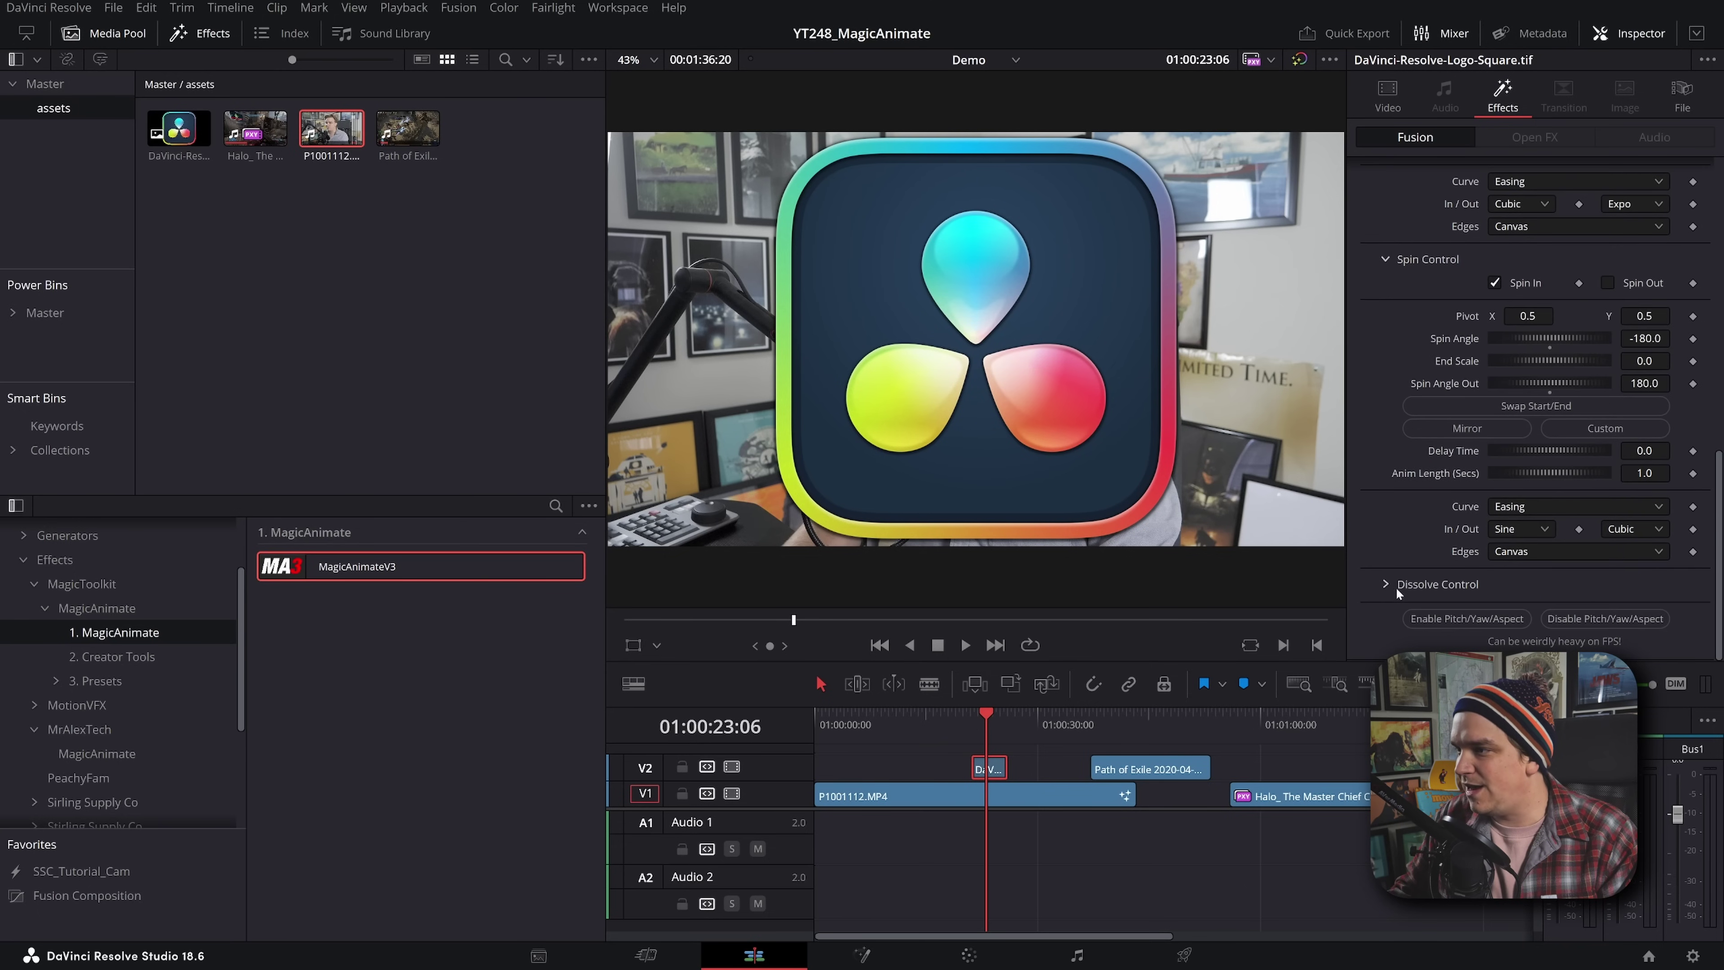
{"action": "left_click", "coordinate": [1397, 588]}
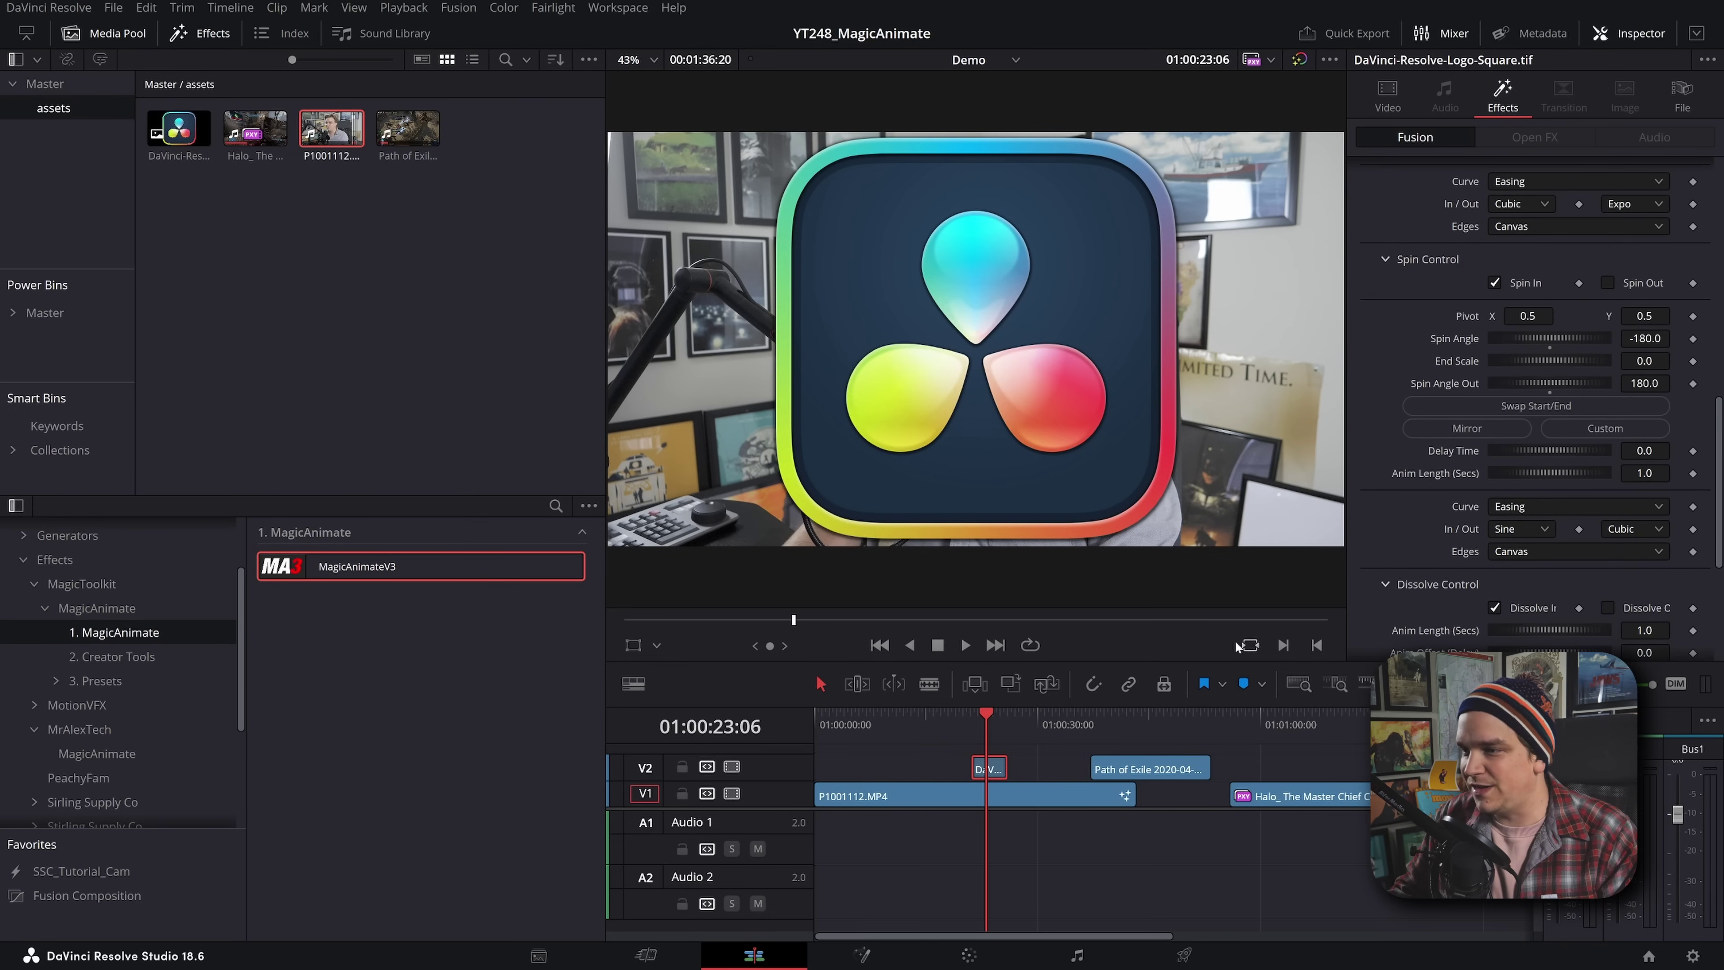
{"action": "key", "text": "space"}
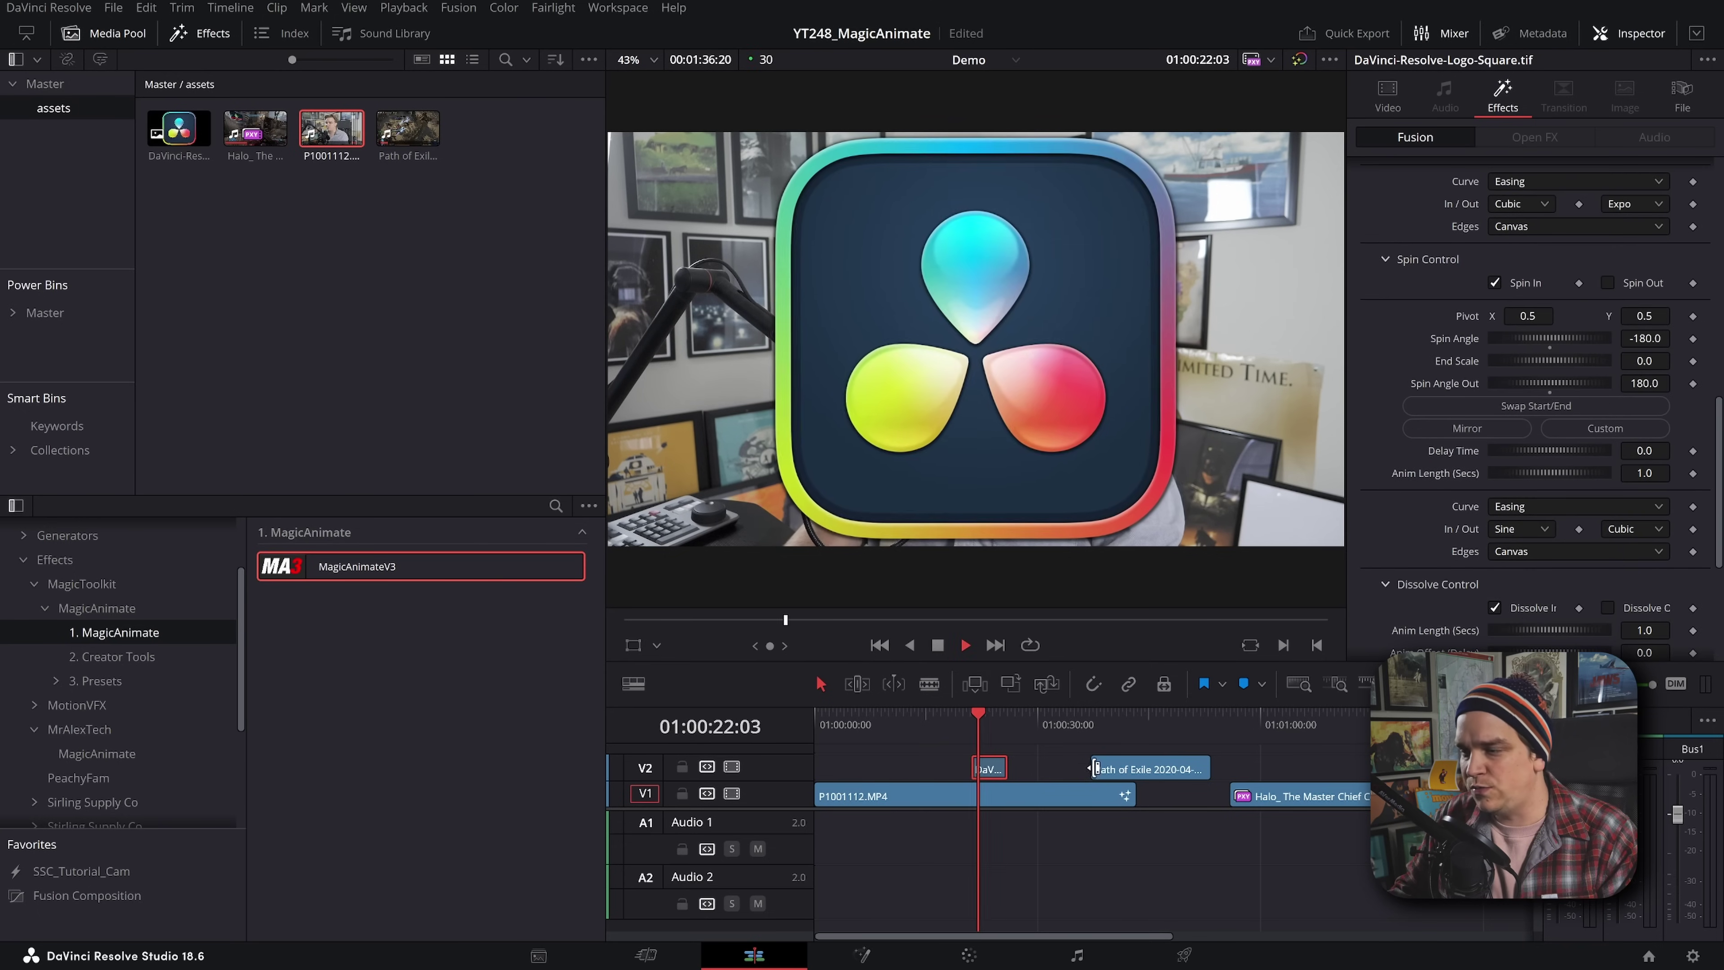
{"action": "scroll", "coordinate": [1486, 532], "scroll_direction": "up", "scroll_amount": 5}
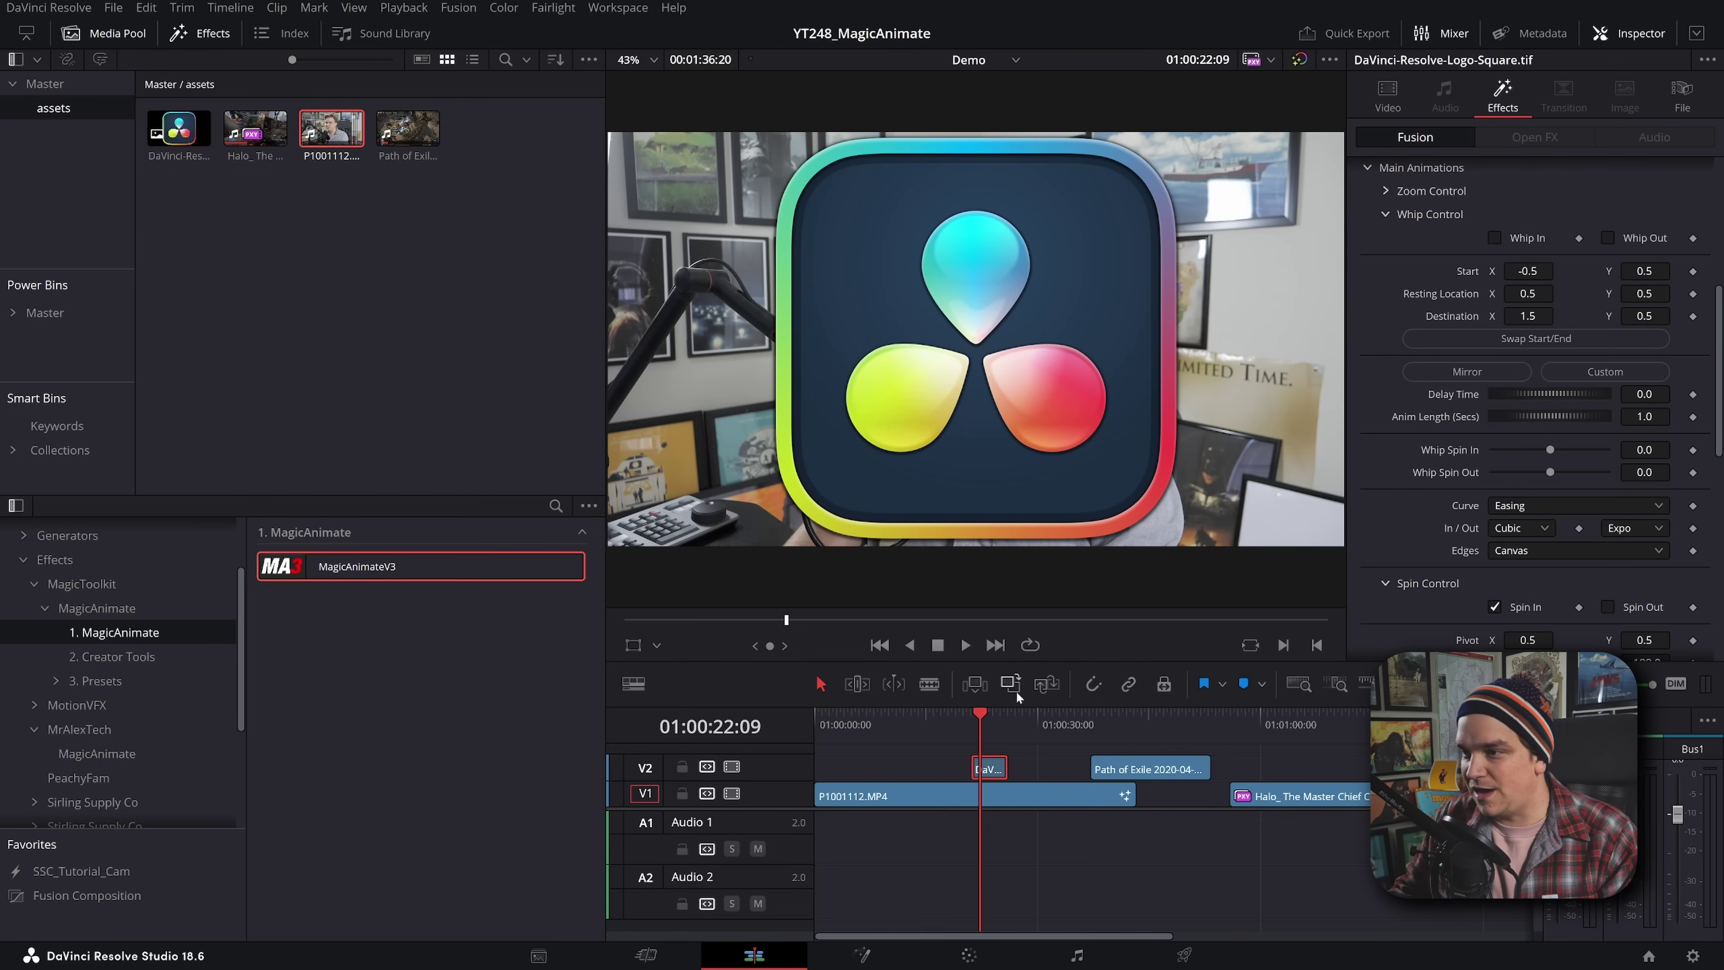
{"action": "left_click", "coordinate": [972, 731]}
{"action": "key", "text": "space"}
{"action": "key", "text": "space"}
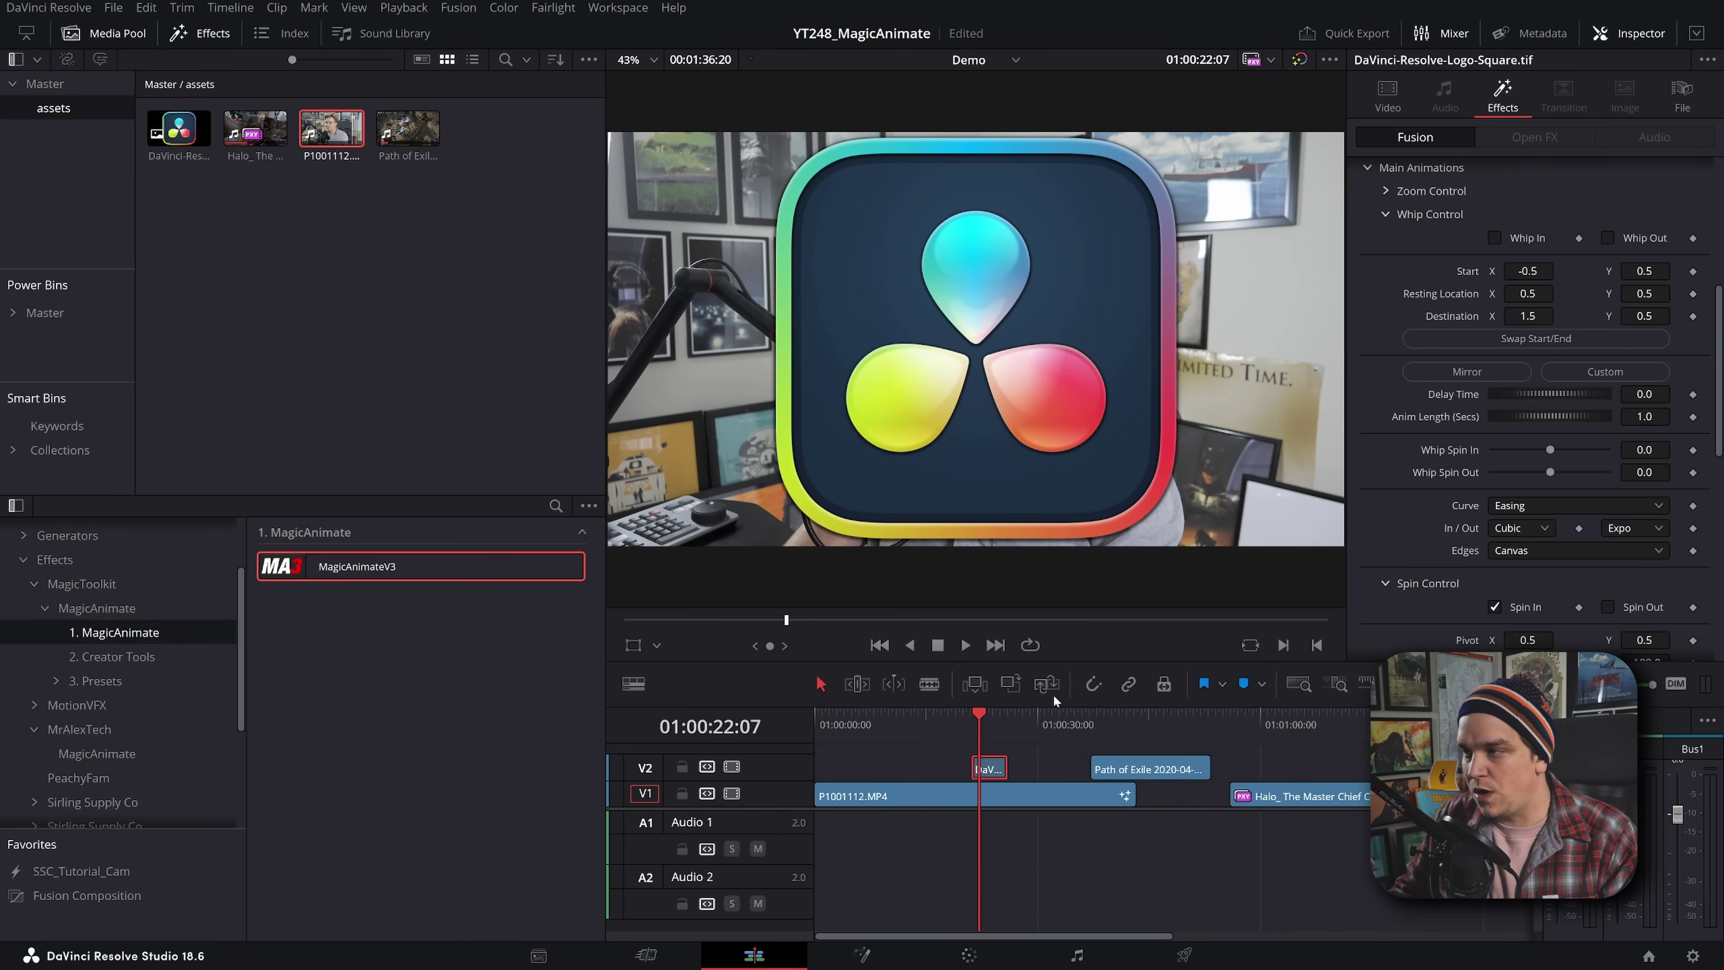
{"action": "scroll", "coordinate": [1561, 497], "scroll_direction": "down", "scroll_amount": 5}
{"action": "scroll", "coordinate": [1561, 497], "scroll_direction": "down", "scroll_amount": 2}
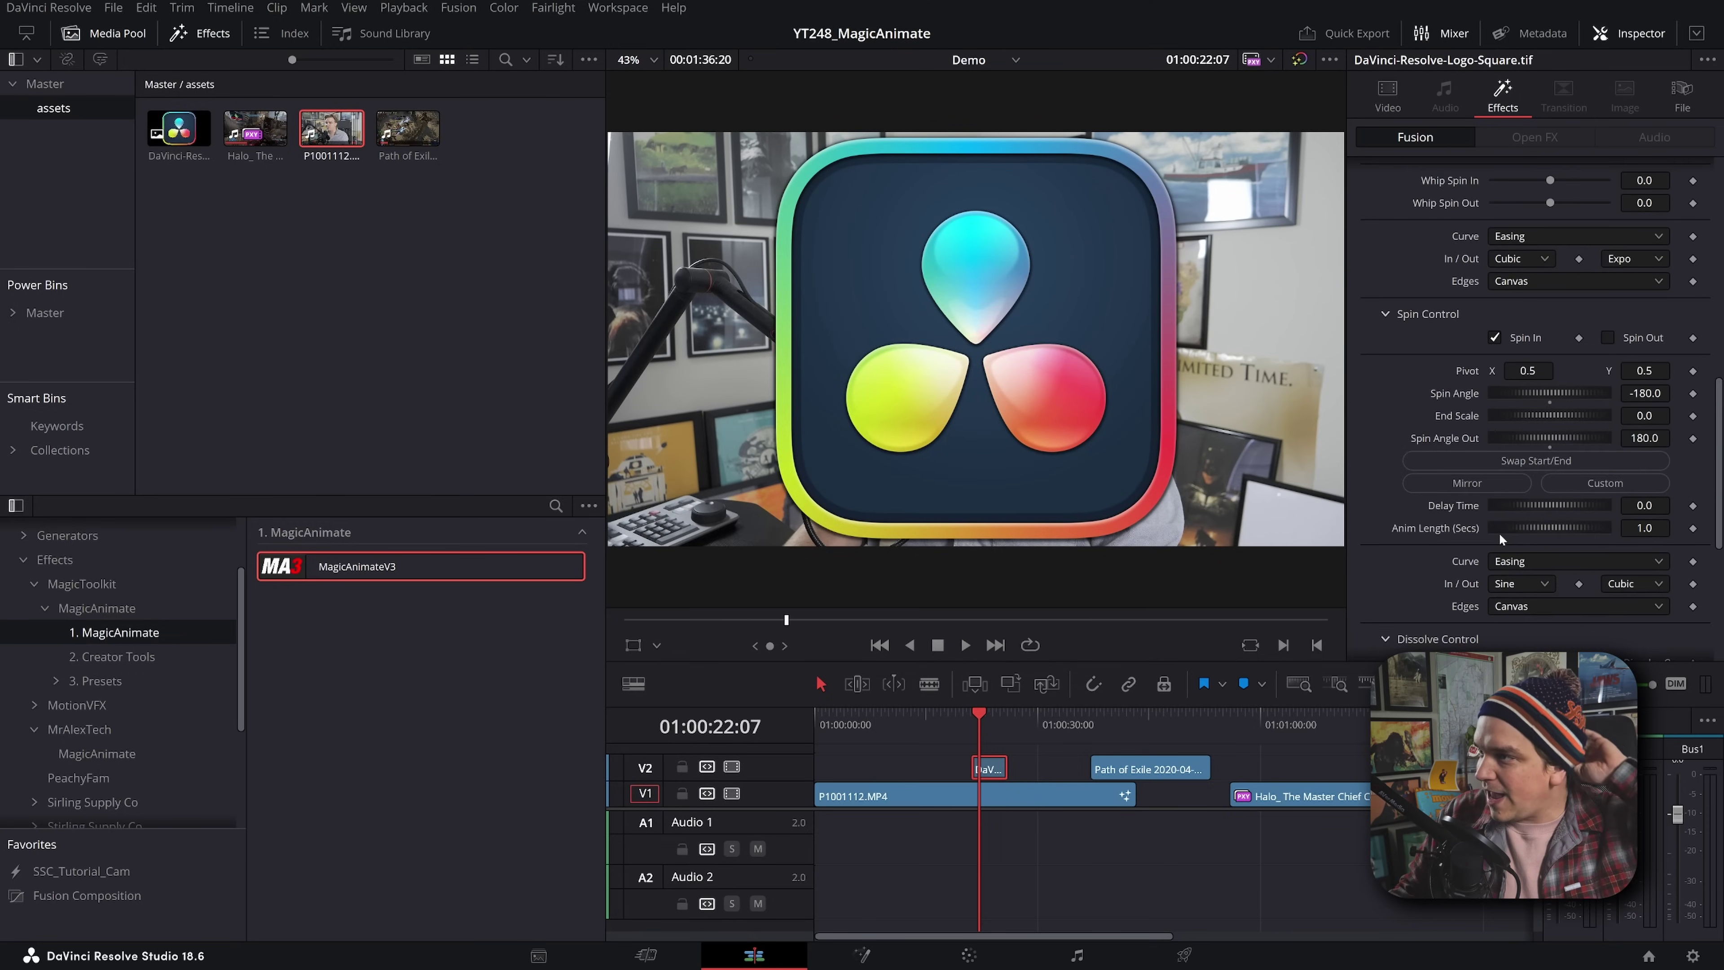
{"action": "scroll", "coordinate": [1499, 533], "scroll_direction": "down", "scroll_amount": 5}
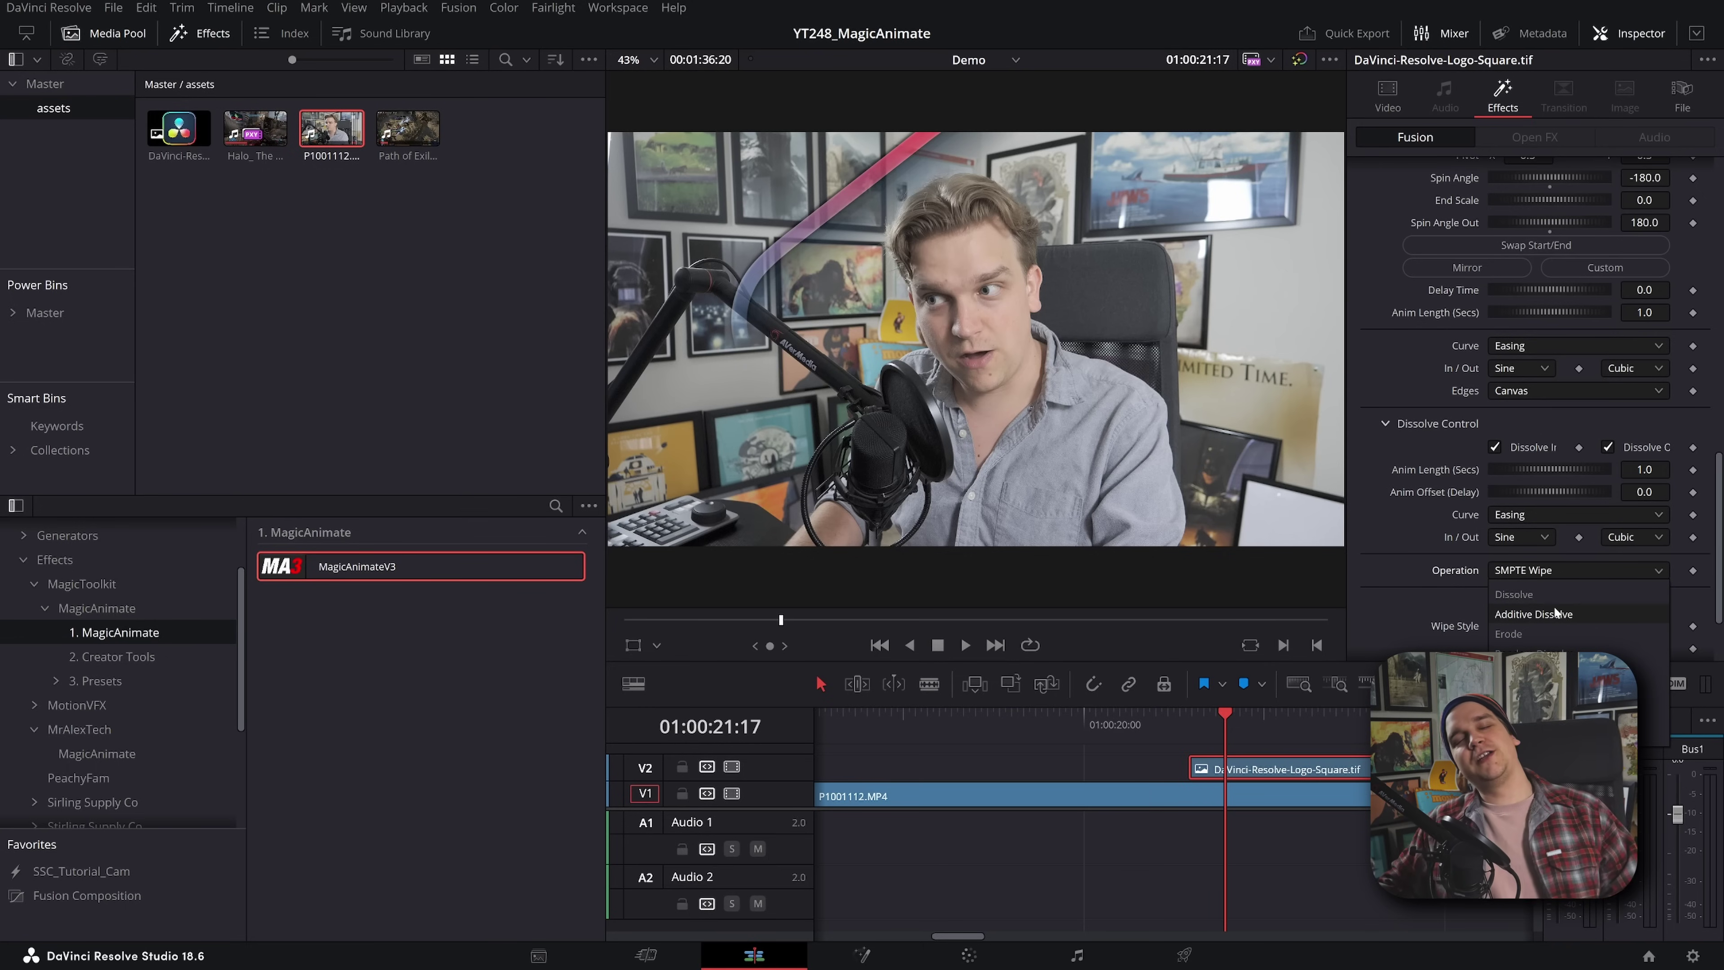
{"action": "left_click", "coordinate": [1568, 591]}
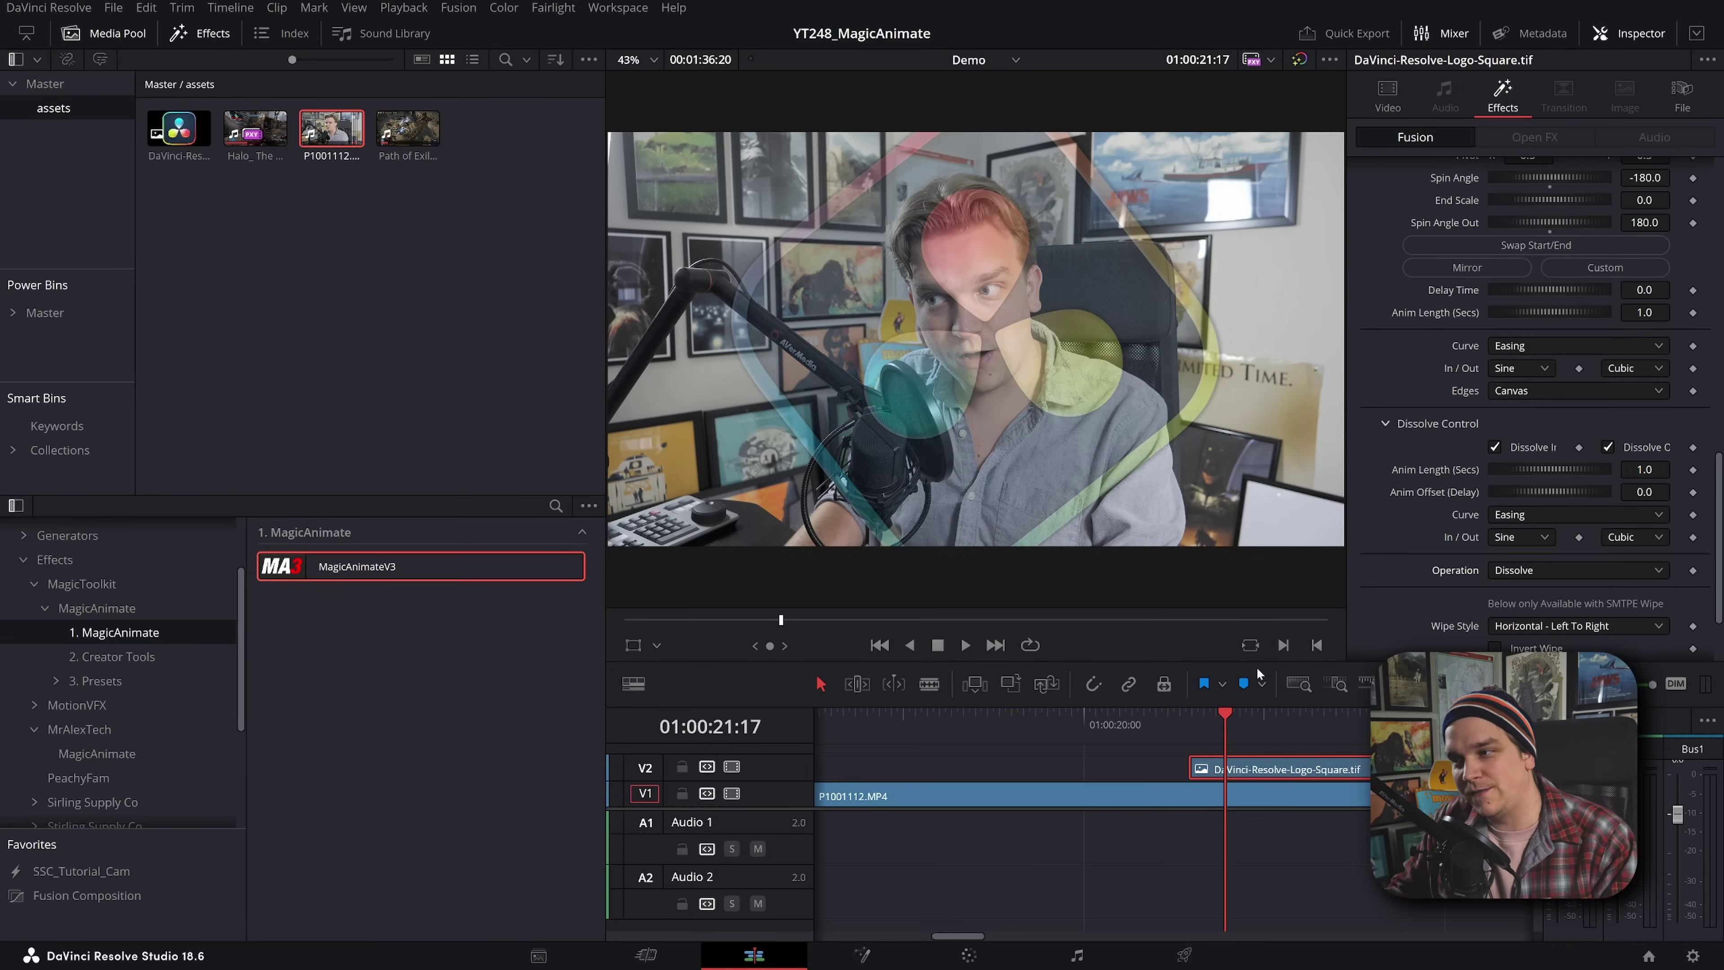
{"action": "left_click", "coordinate": [1196, 721]}
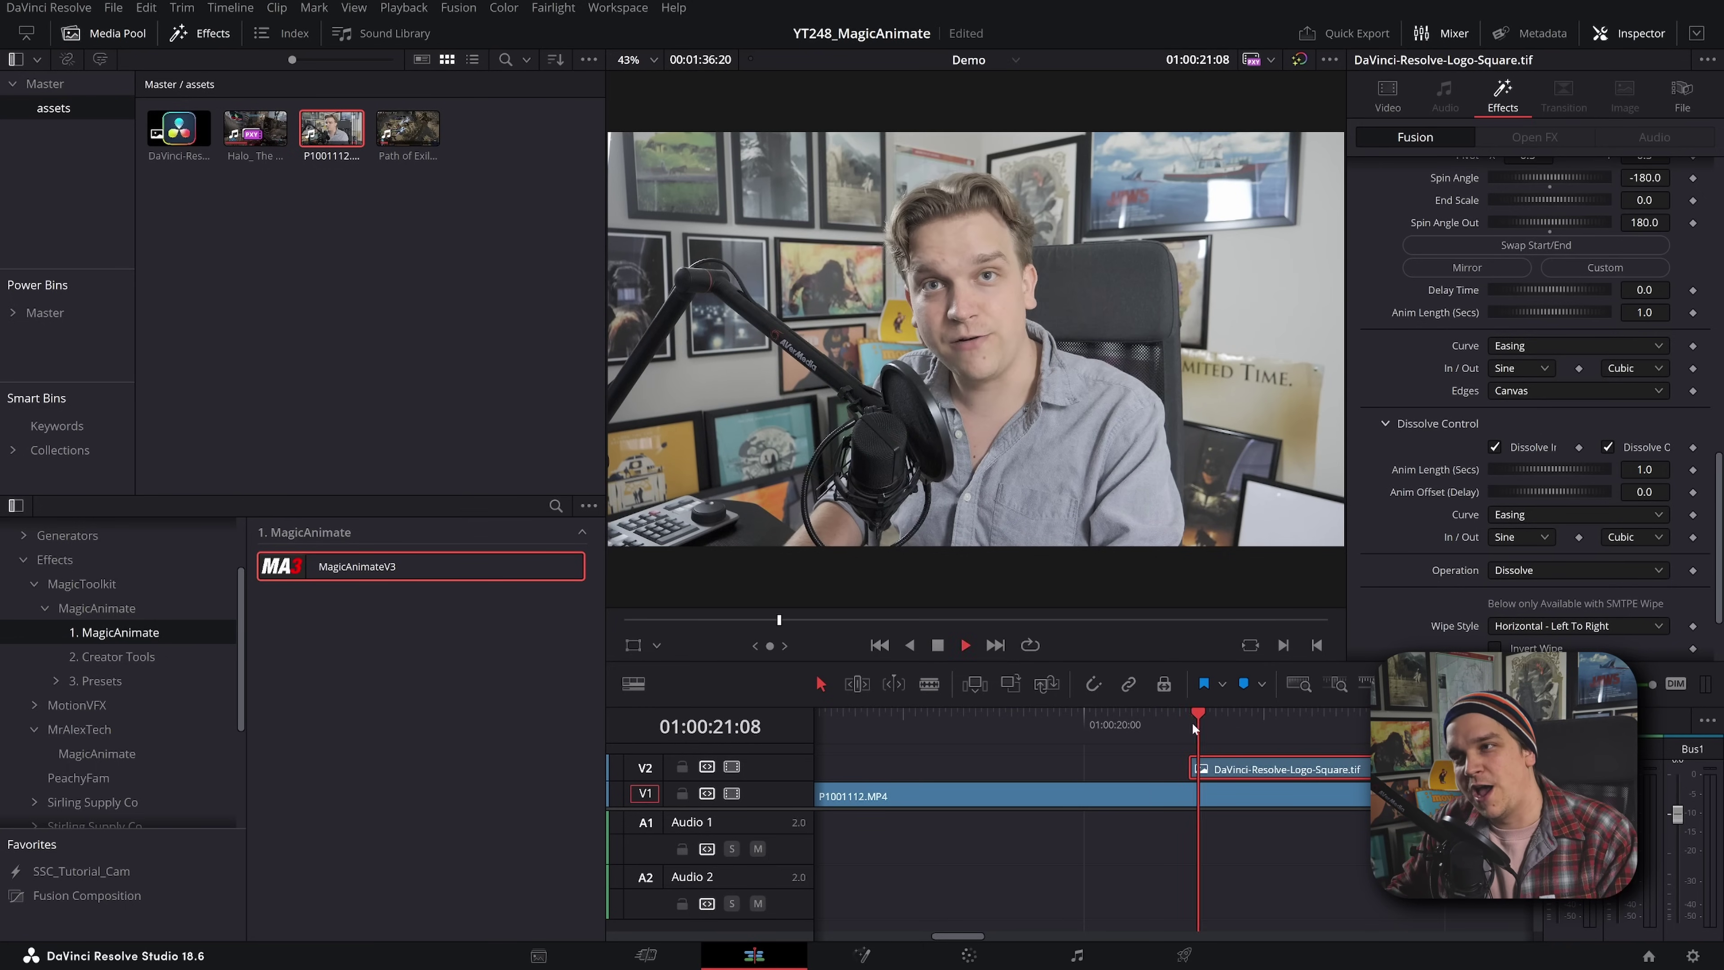
{"action": "key", "text": "space"}
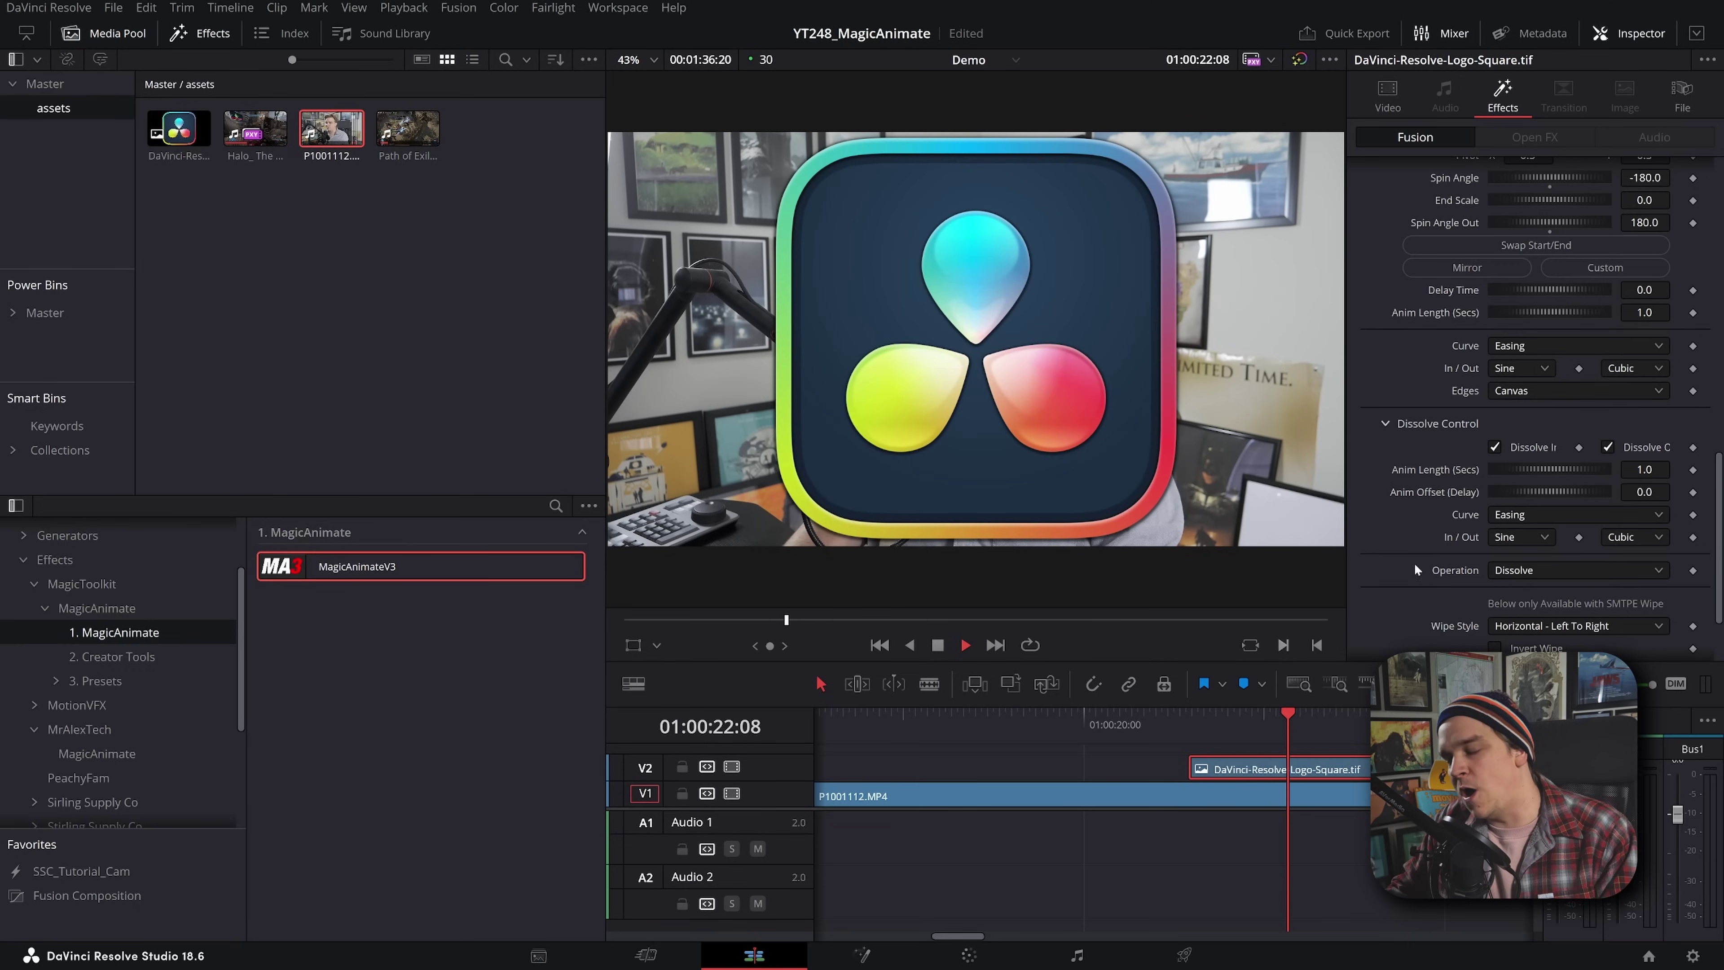
{"action": "key", "text": "space"}
{"action": "left_click", "coordinate": [1128, 766]}
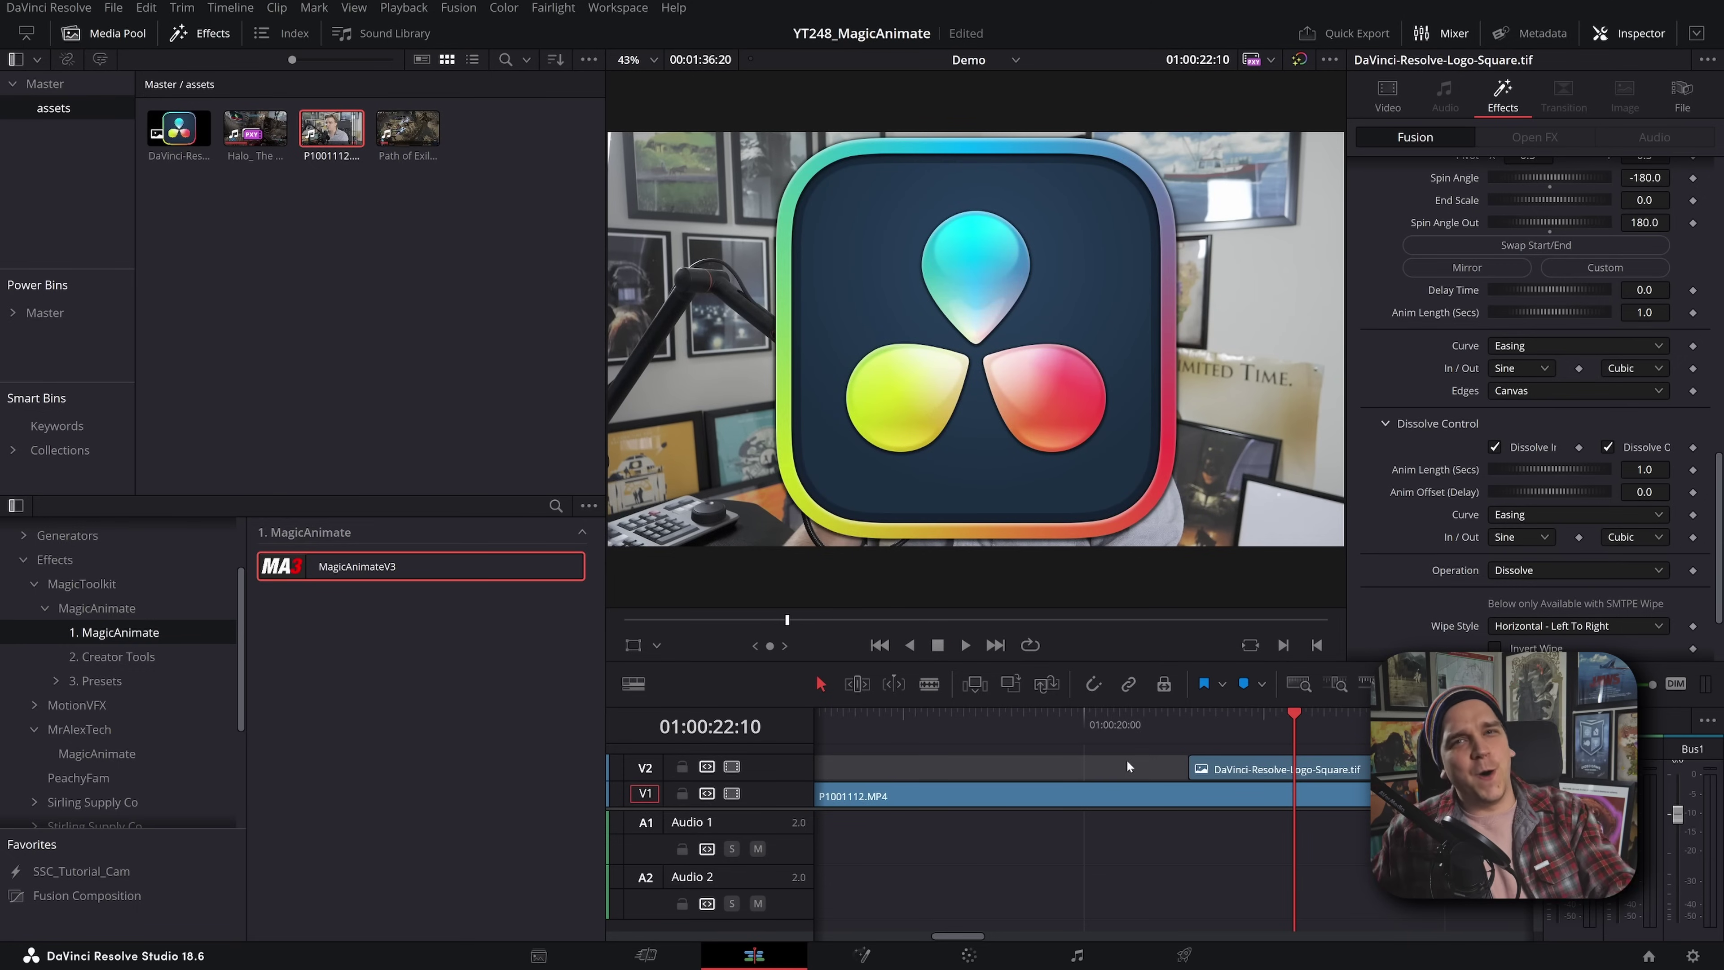
{"action": "scroll", "coordinate": [1426, 580], "scroll_direction": "down", "scroll_amount": 3}
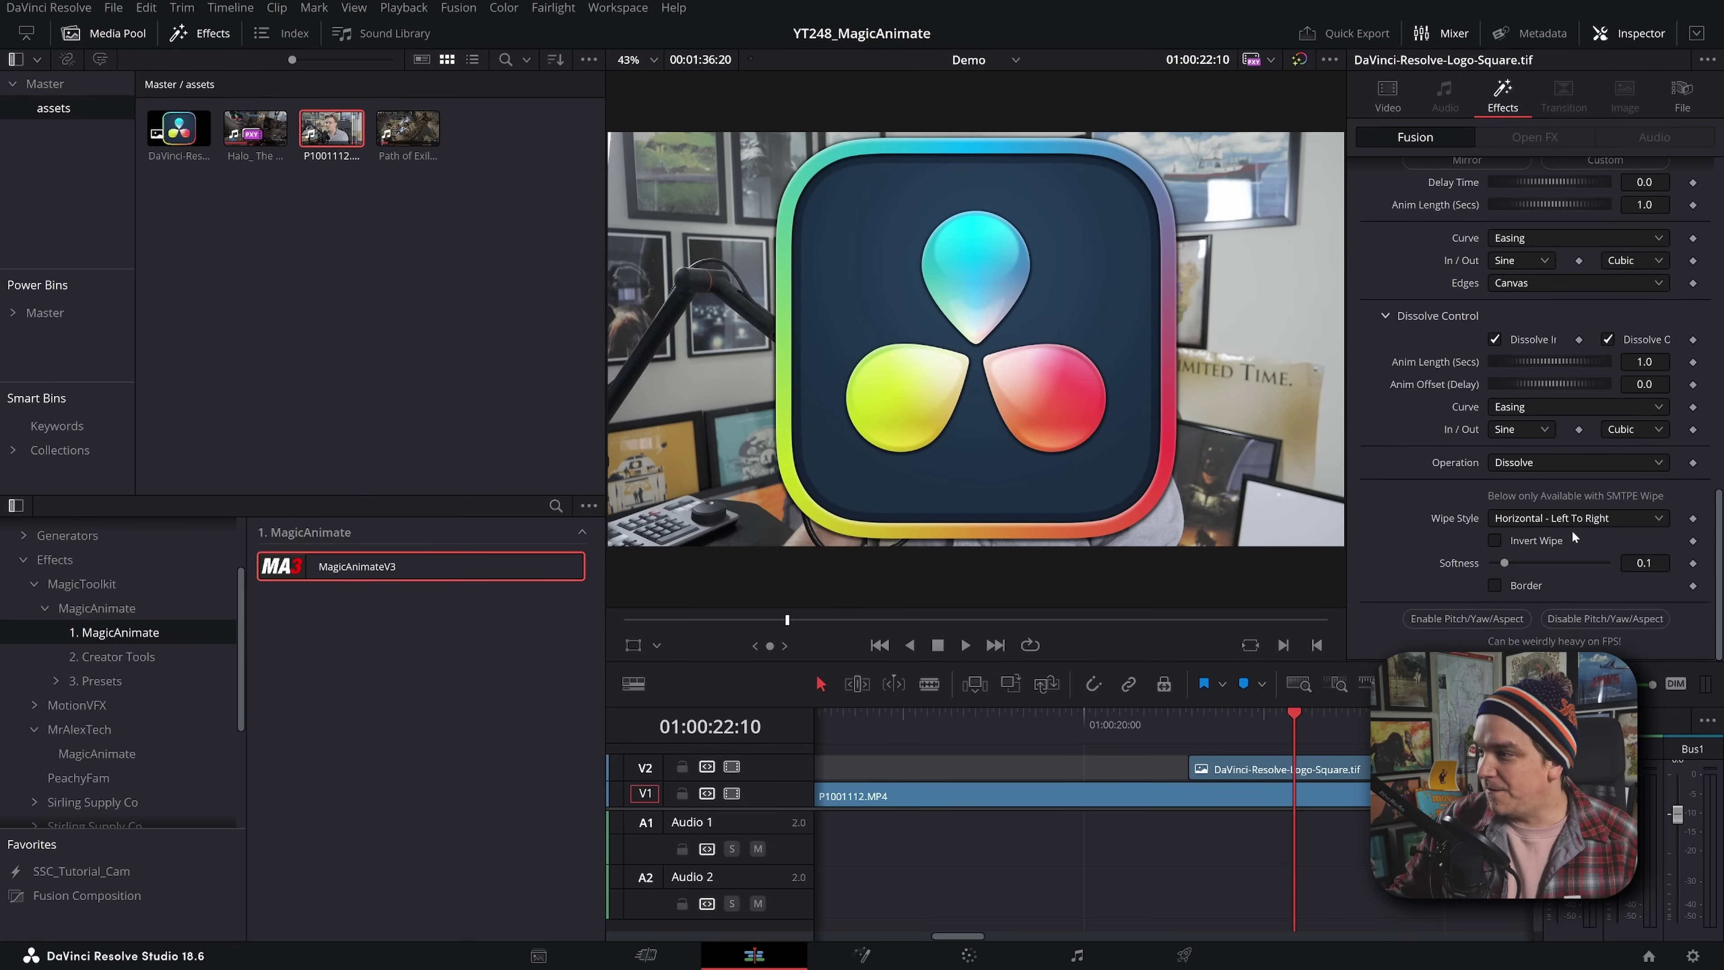
{"action": "scroll", "coordinate": [1494, 271], "scroll_direction": "up", "scroll_amount": 10}
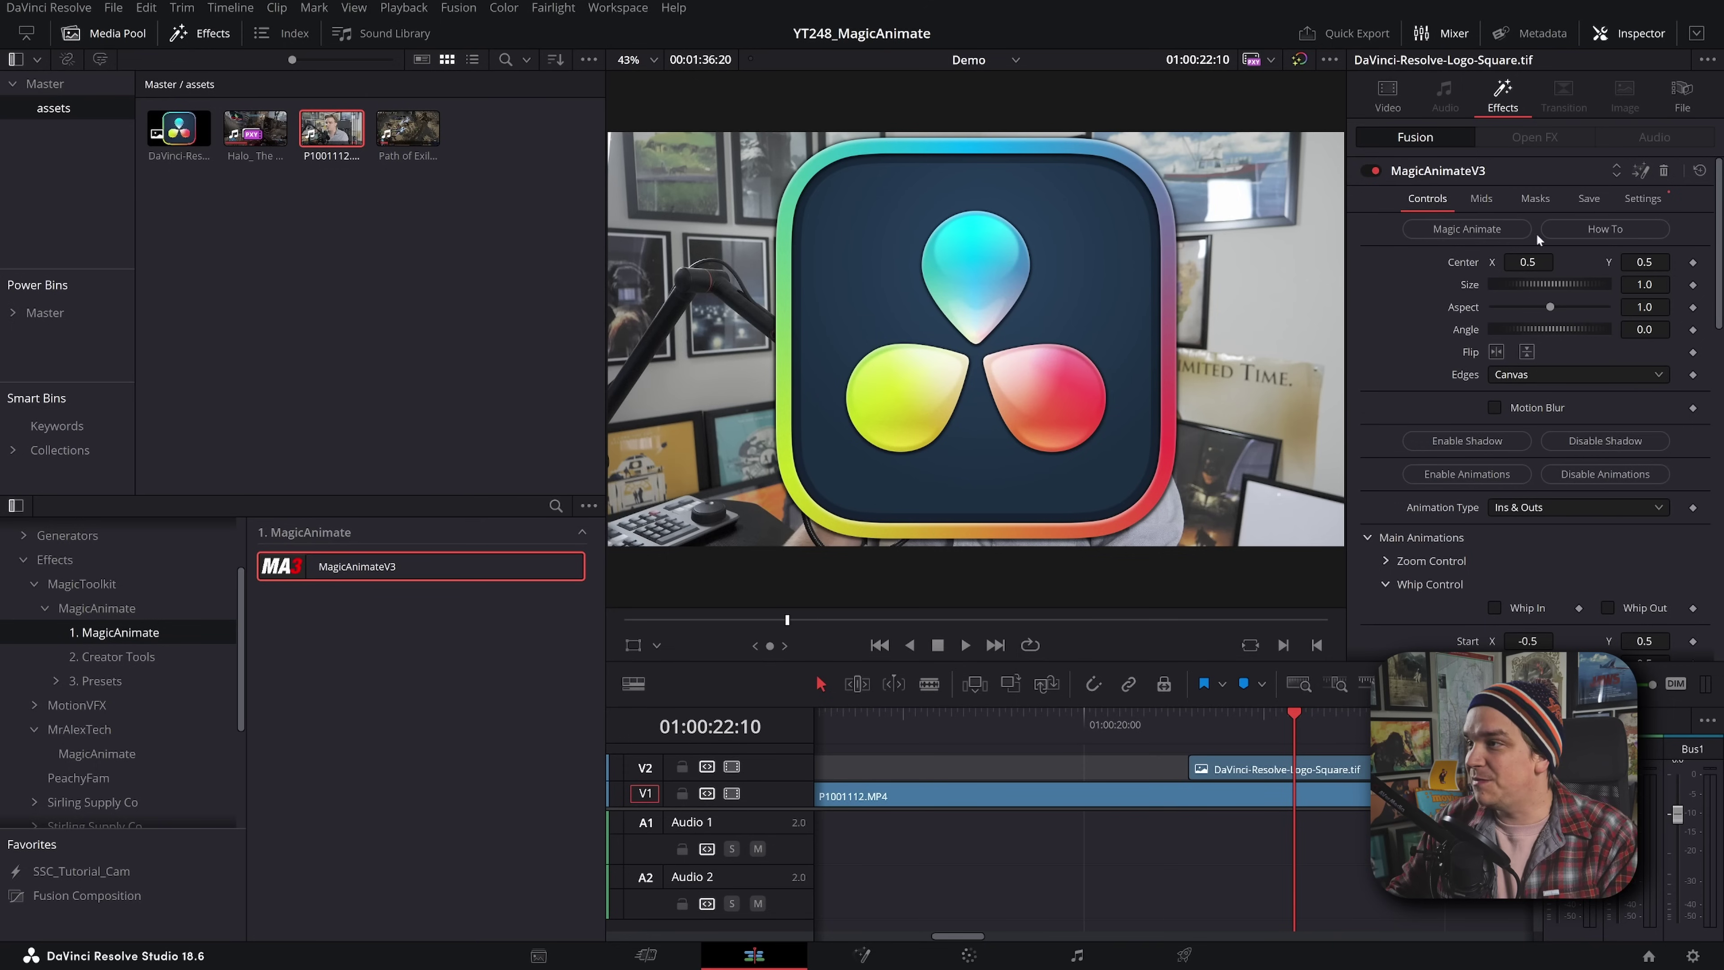
Step: Enable Ellipse and Border in the logo's Masks tab, then replay the logo entrance
{"action": "left_click", "coordinate": [1528, 207]}
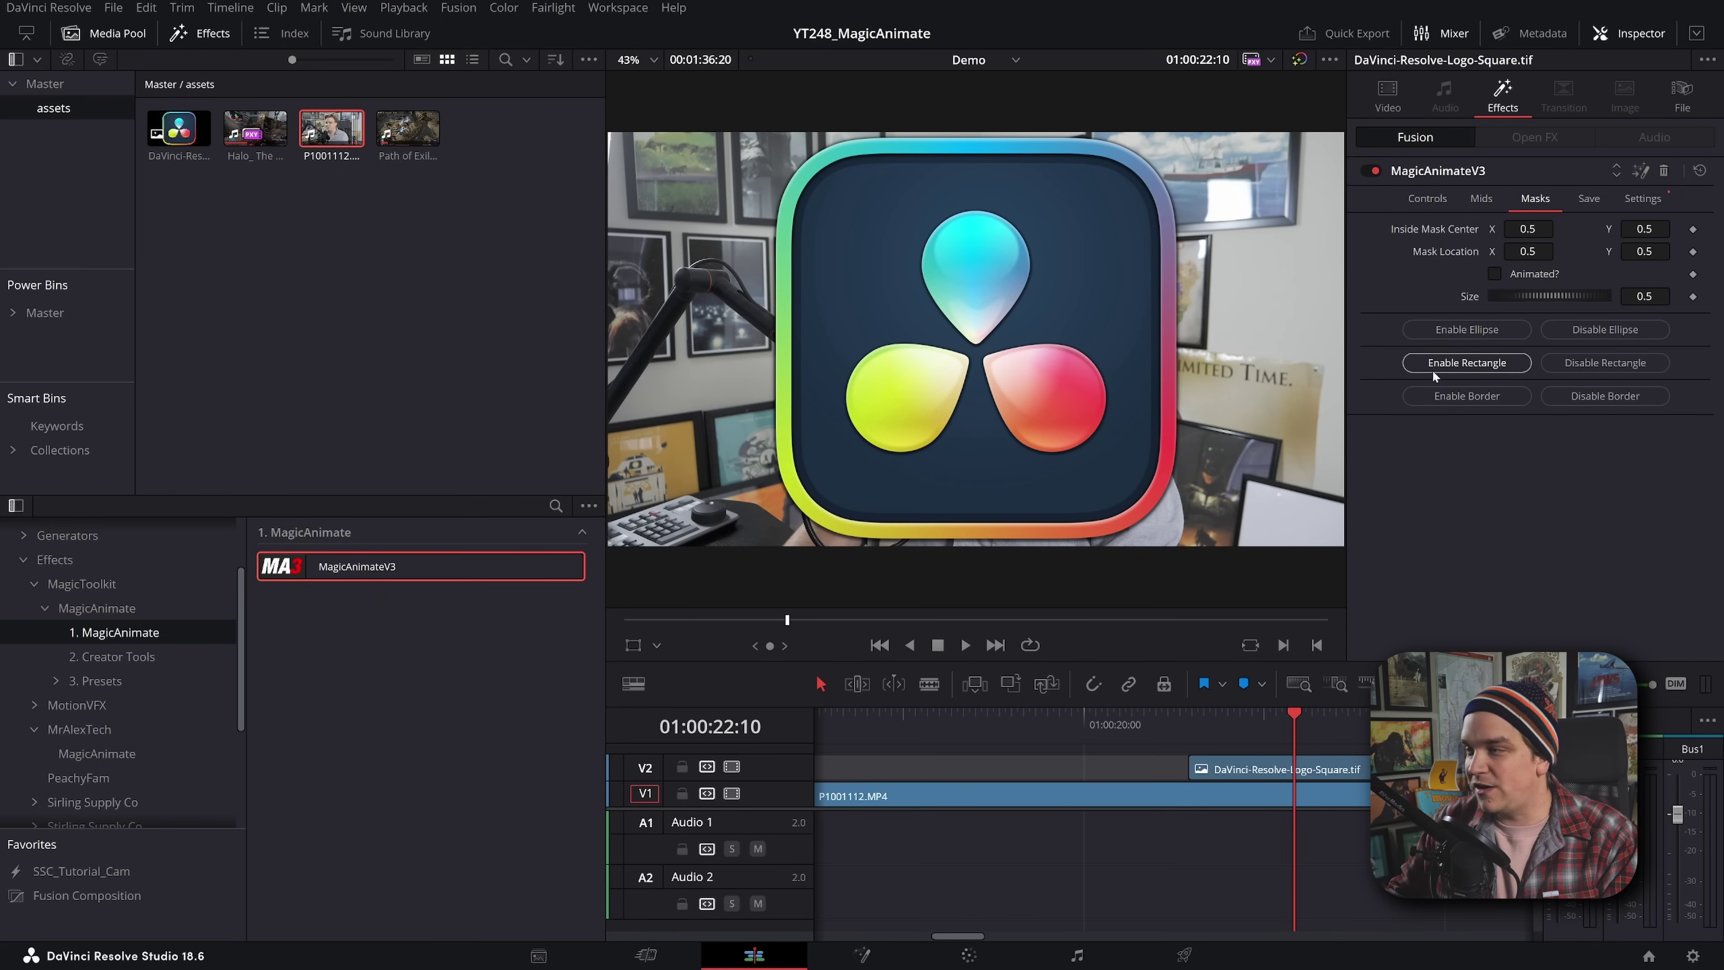
{"action": "left_click", "coordinate": [1476, 330]}
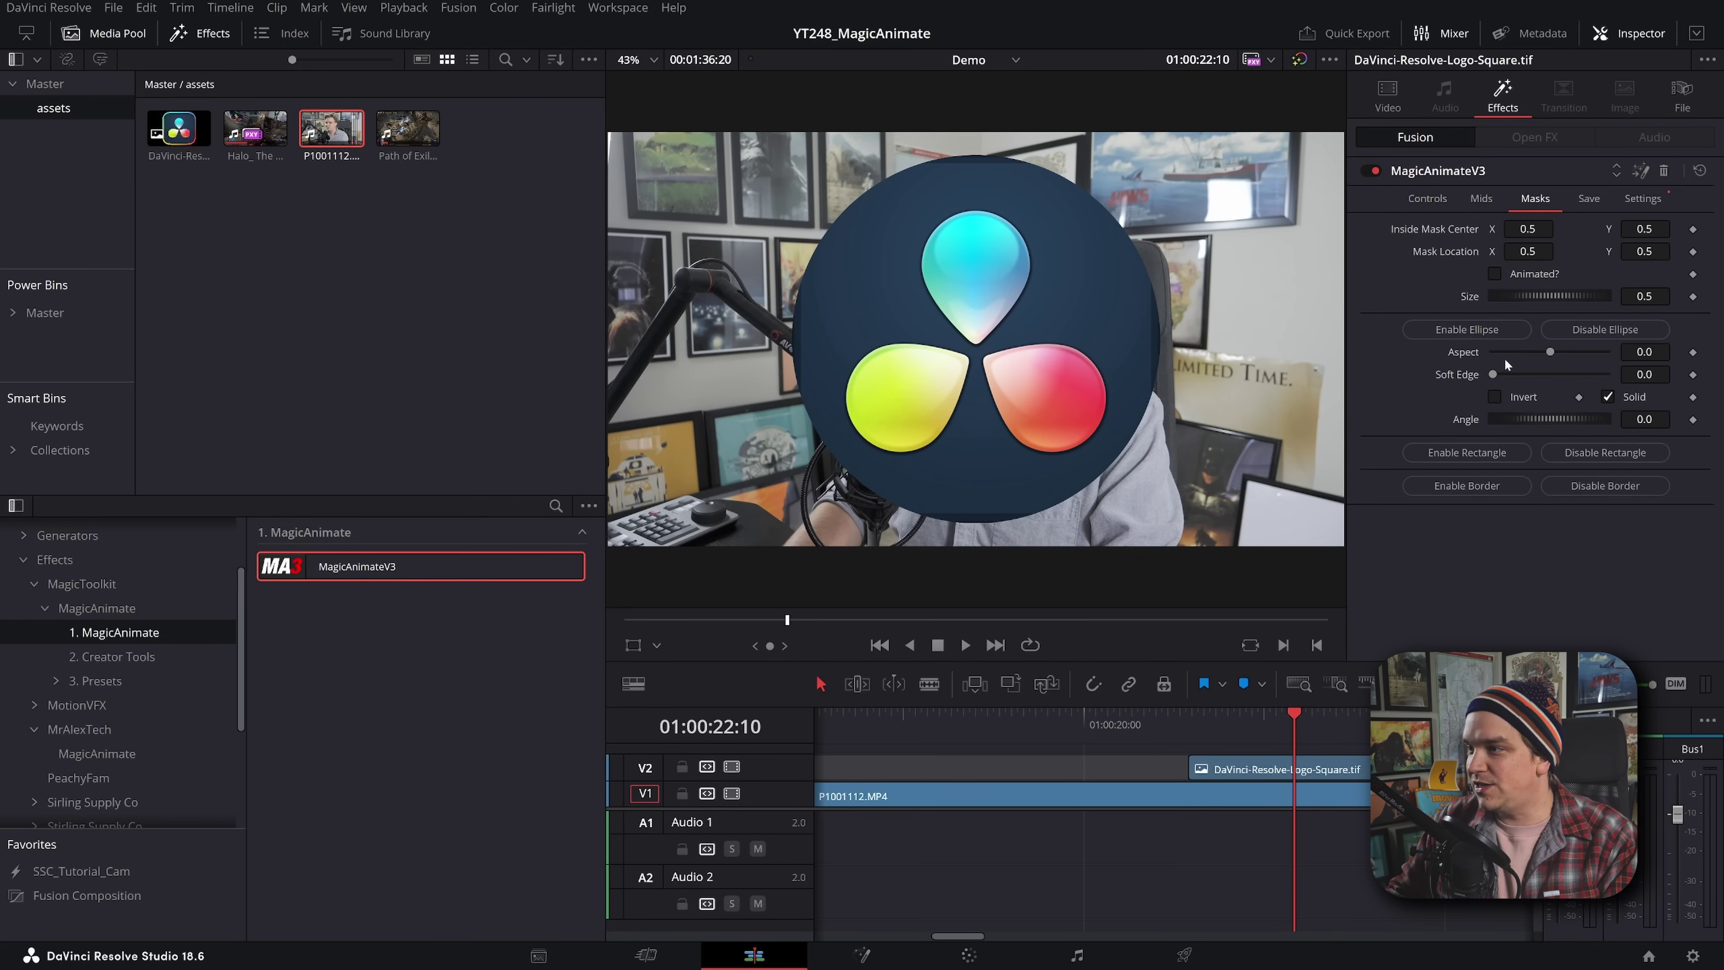
{"action": "left_click", "coordinate": [1468, 489]}
{"action": "left_click", "coordinate": [1197, 718]}
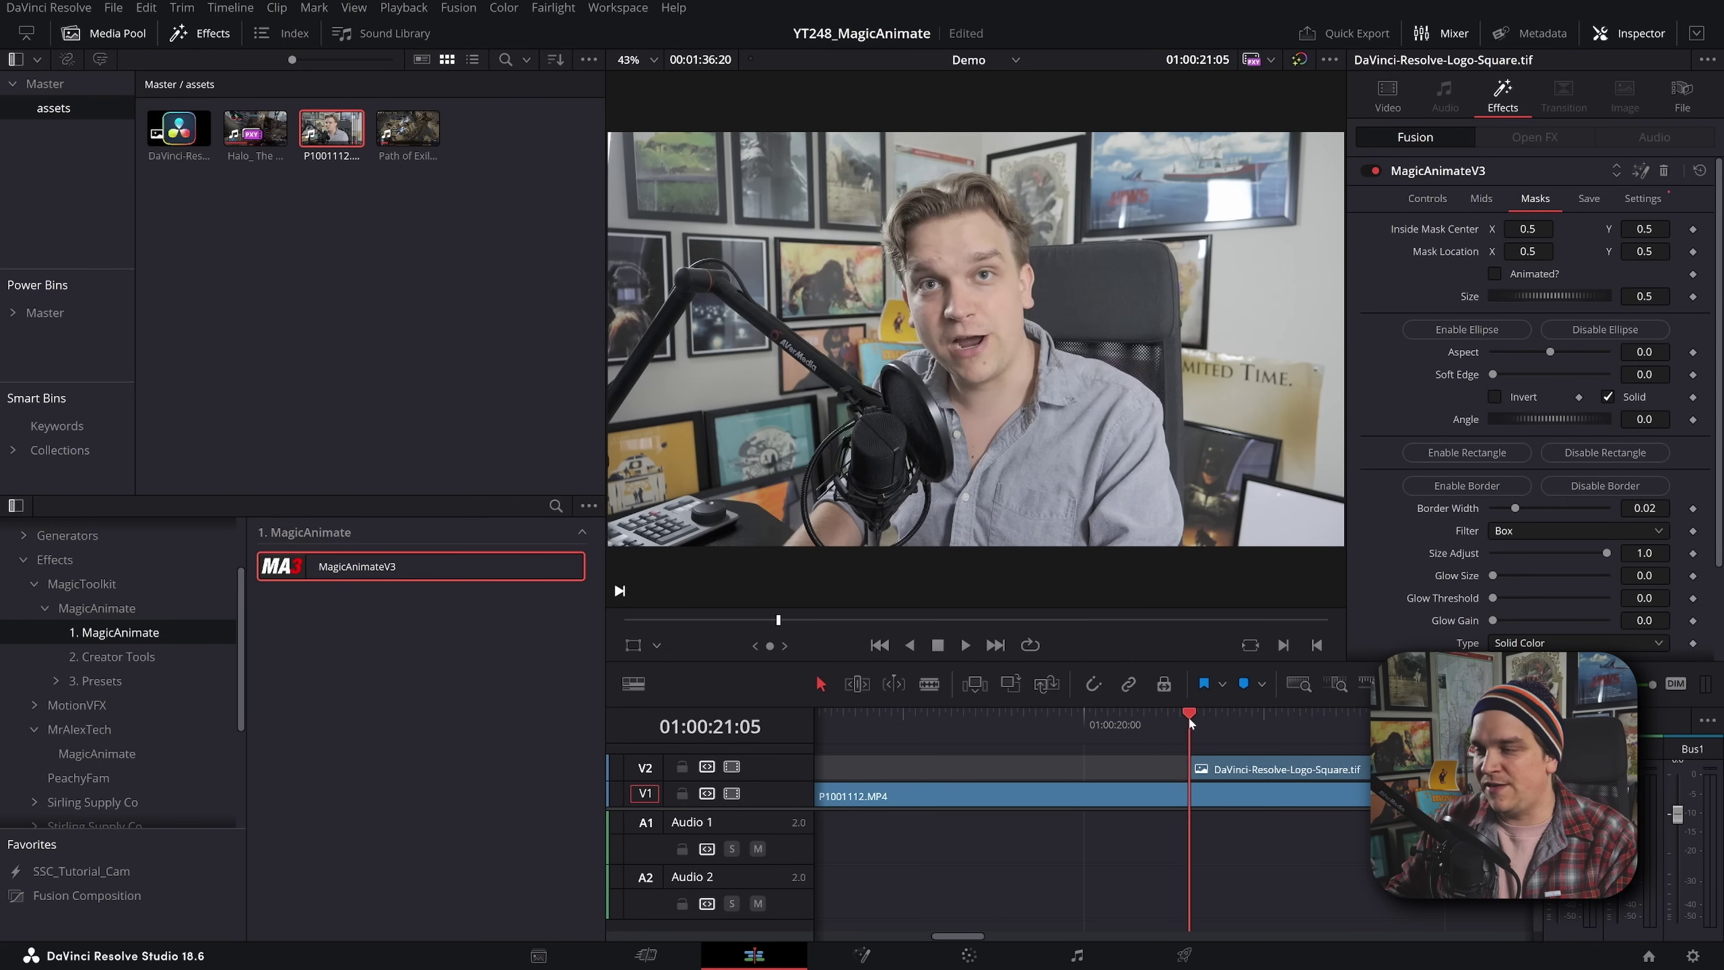
{"action": "key", "text": "space"}
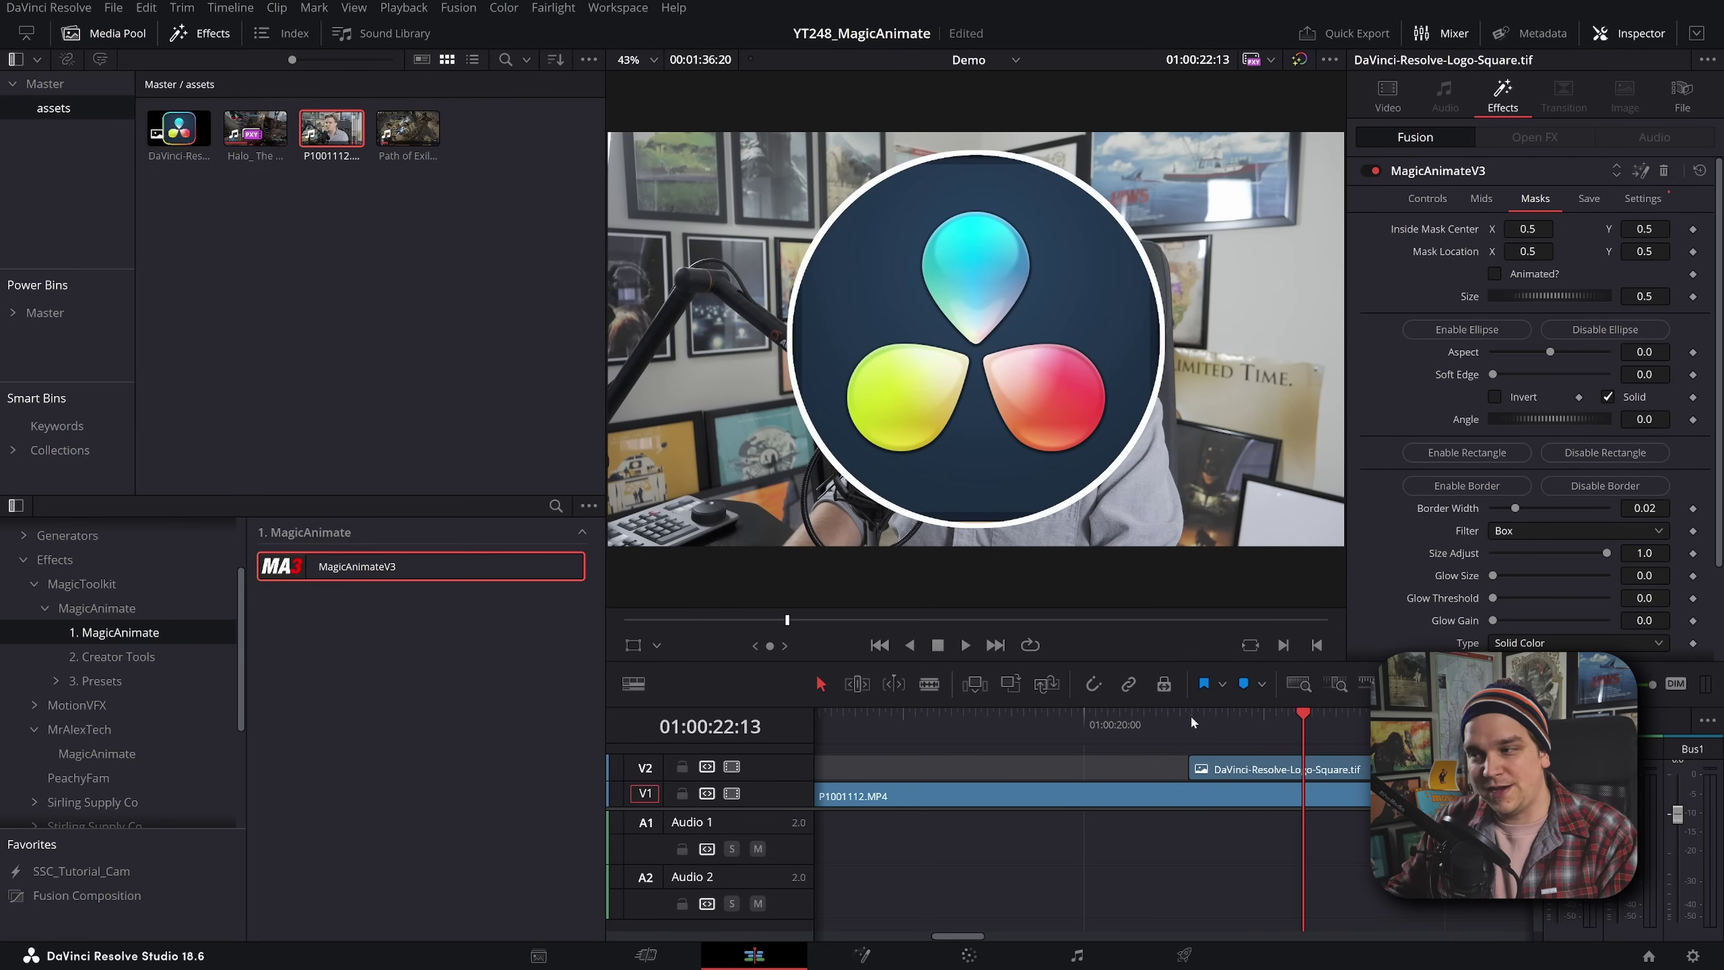
{"action": "left_click", "coordinate": [1192, 722]}
{"action": "key", "text": "space"}
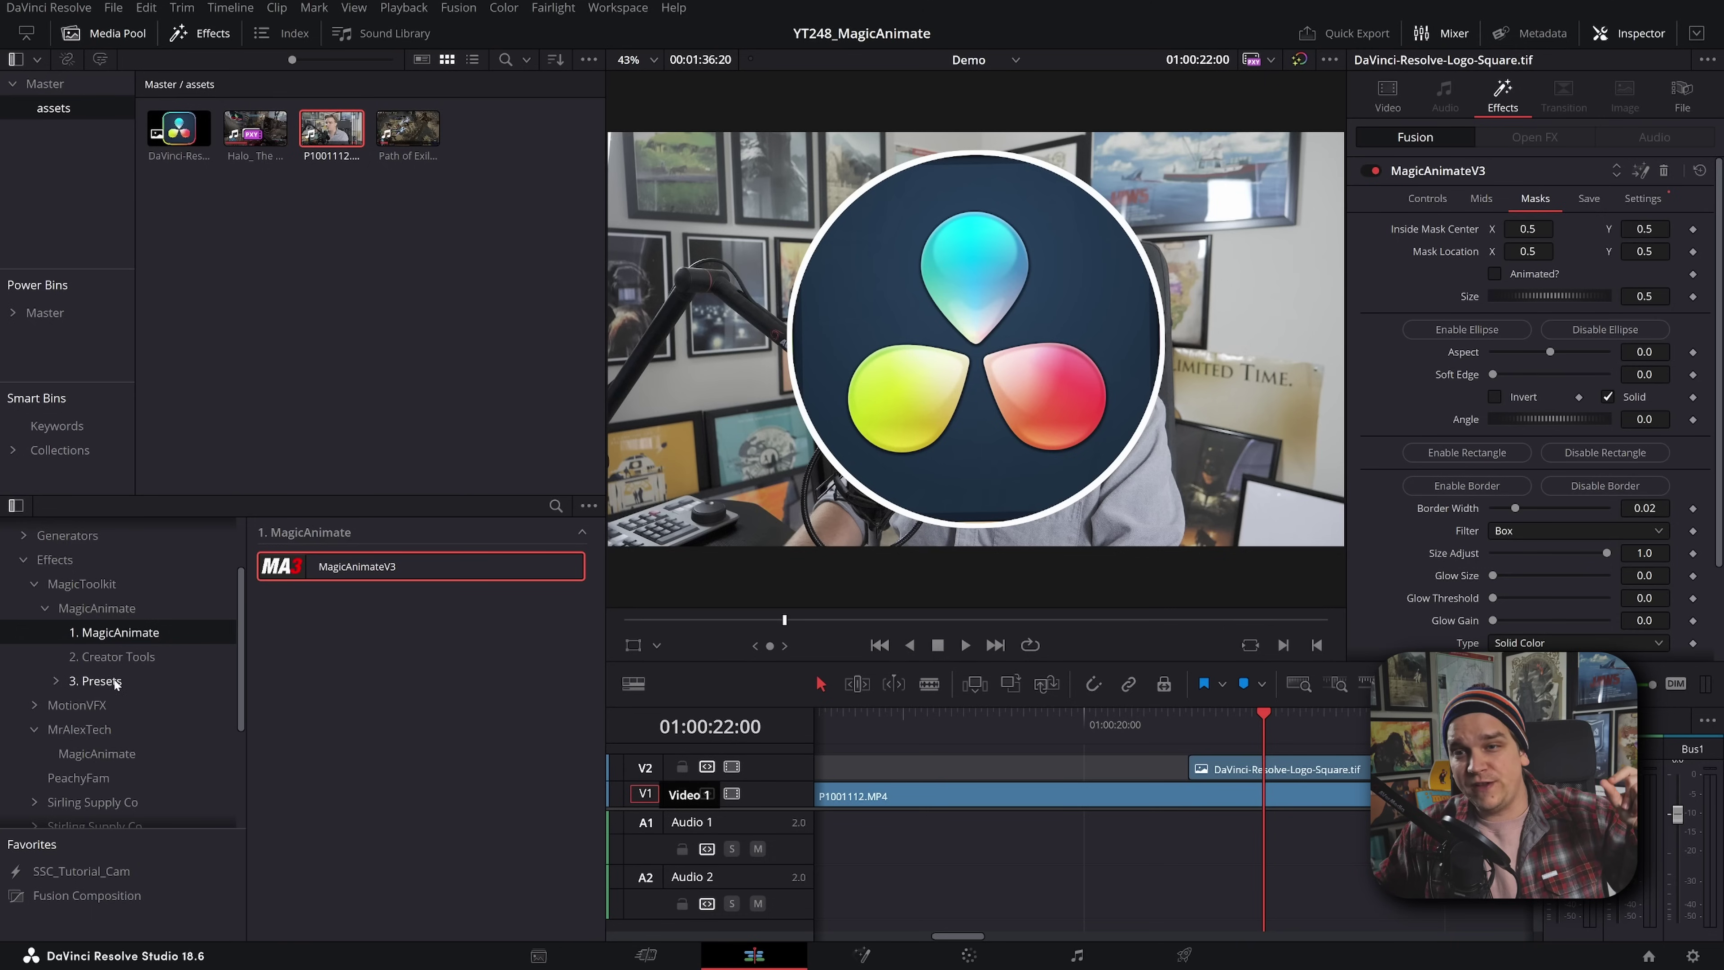
Step: Browse 2. Creator Tools and show the MagicAnimateV3 Save tab with type Effects and folder 4. UserPresets
{"action": "left_click", "coordinate": [152, 659]}
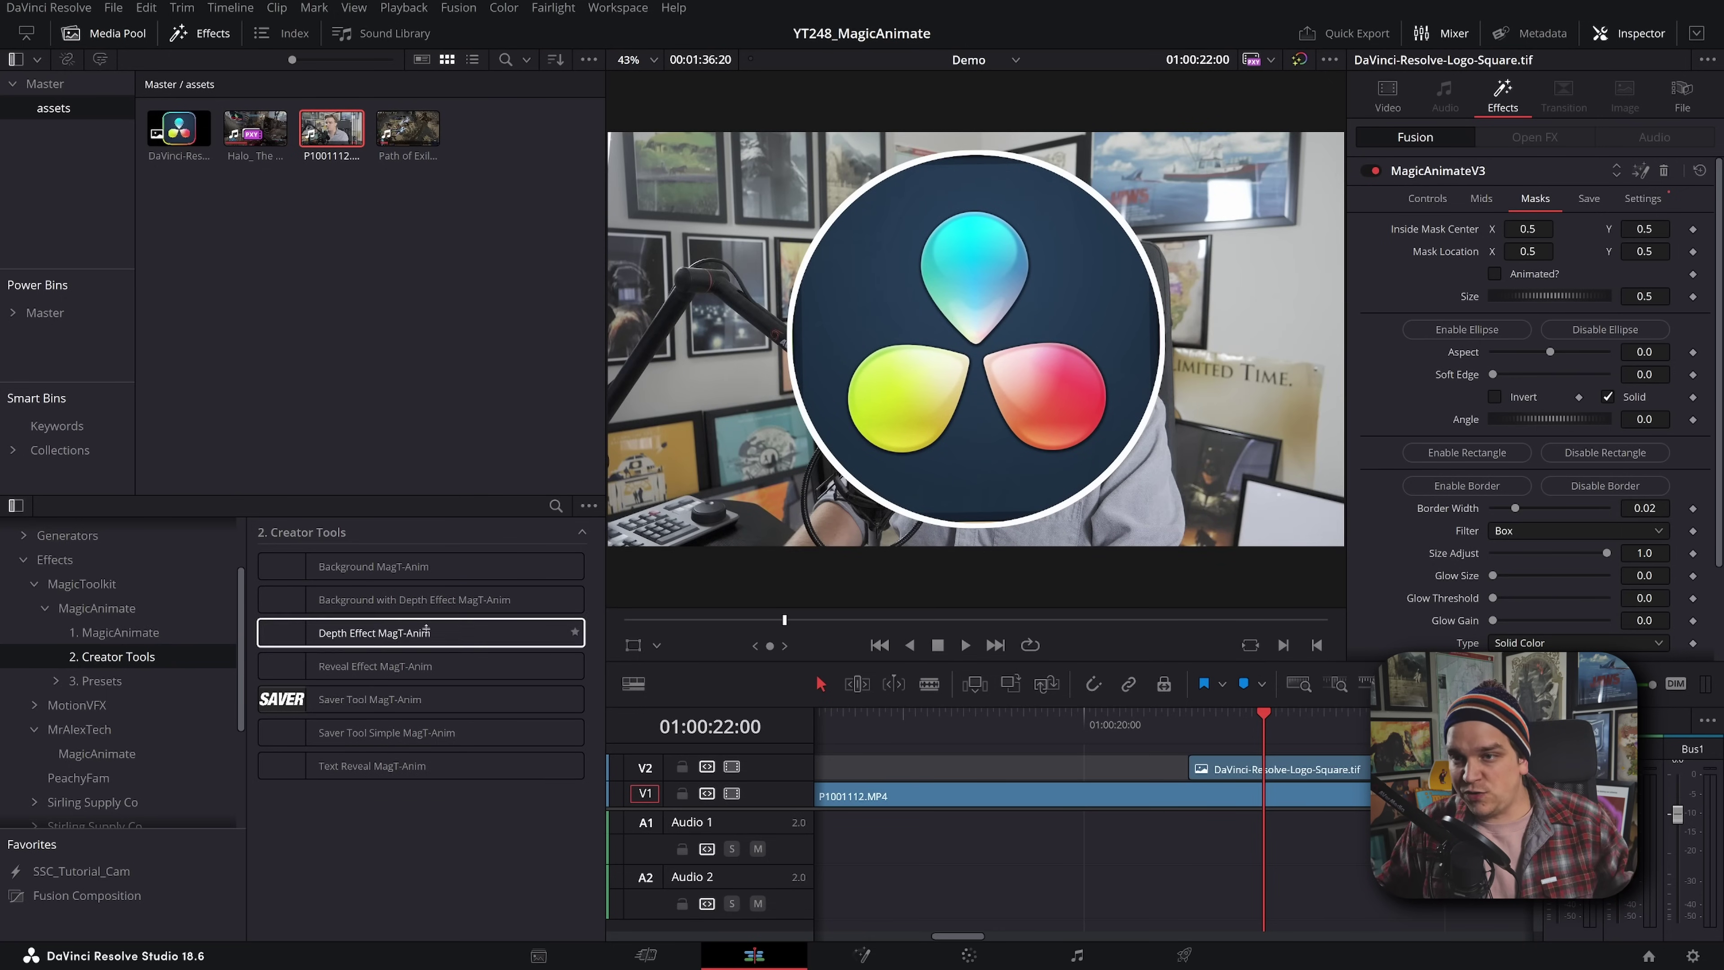
{"action": "left_click", "coordinate": [1588, 198]}
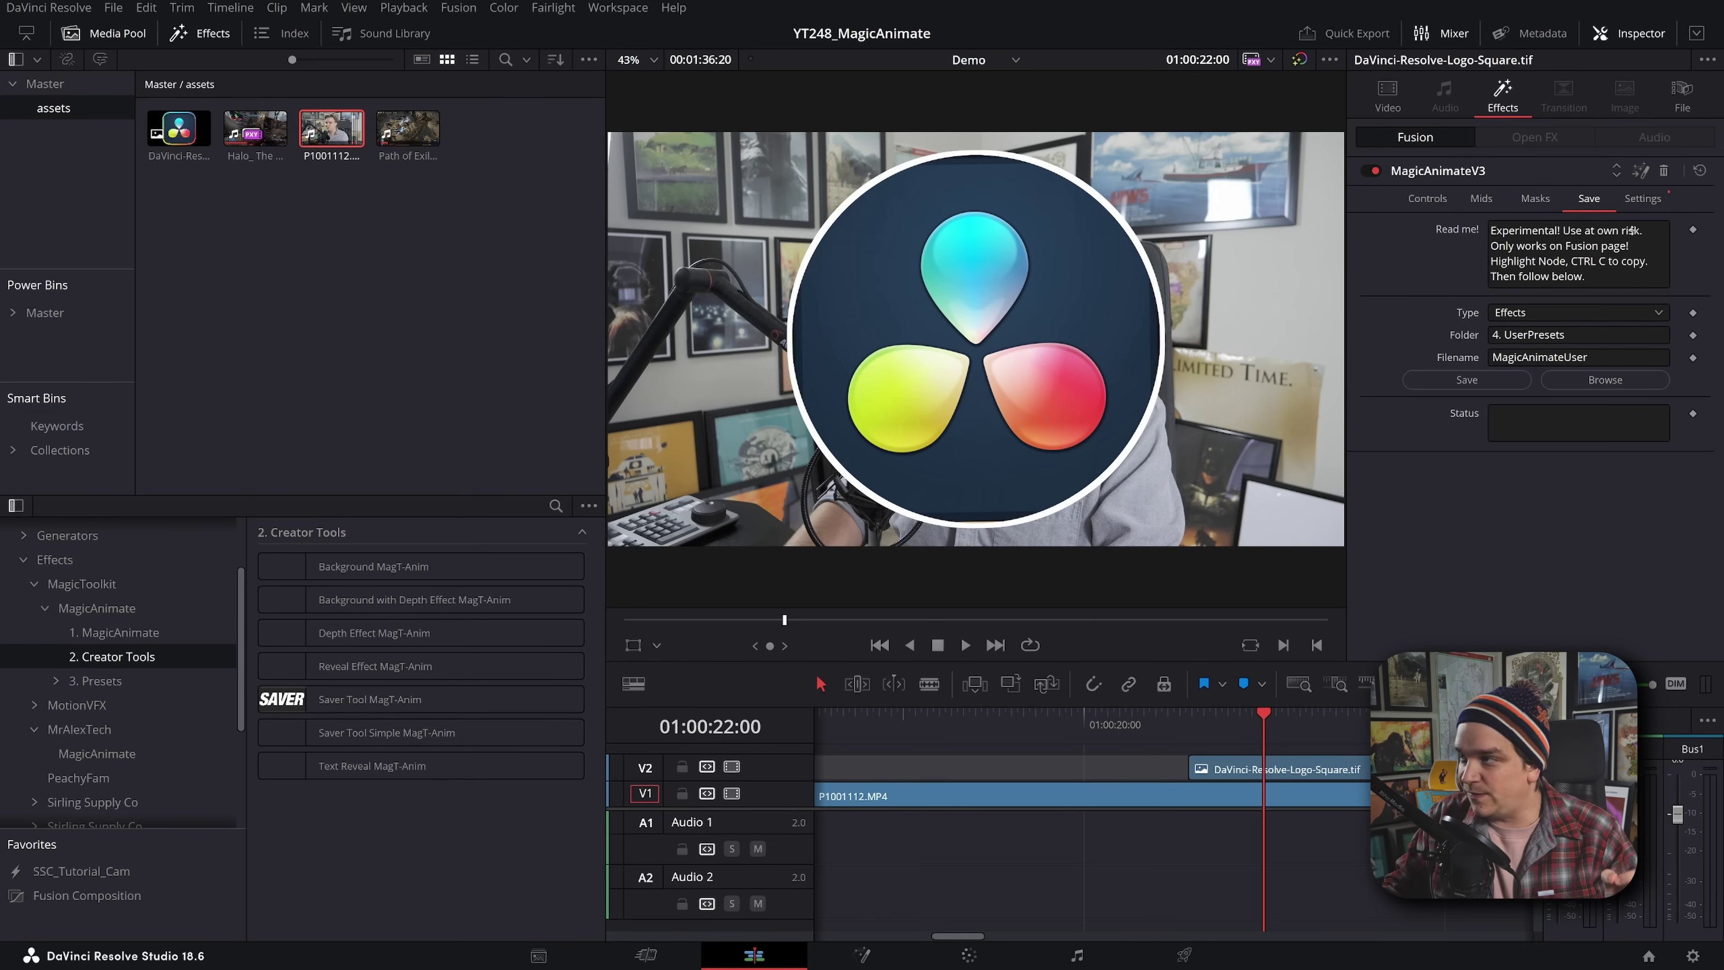
Step: On the Fusion page, save the logo's MagicAnimateV3 node as CircleLogo in a CircleLogo folder
{"action": "left_click", "coordinate": [1358, 769]}
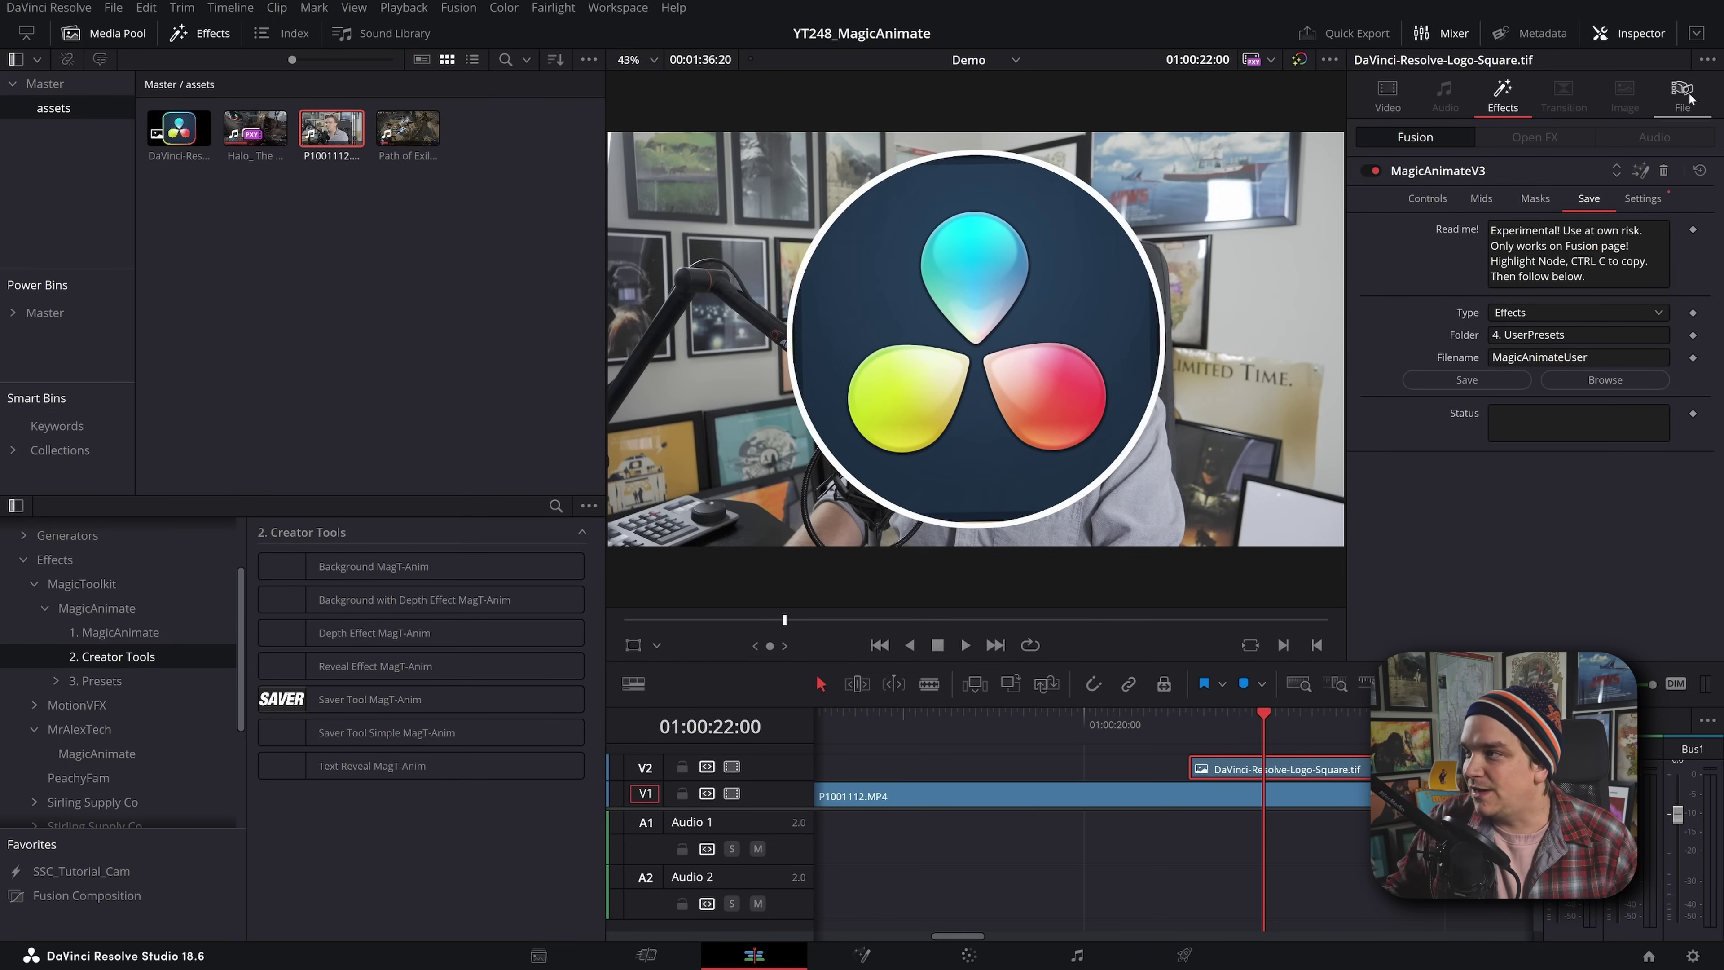
{"action": "key", "text": "shift+5"}
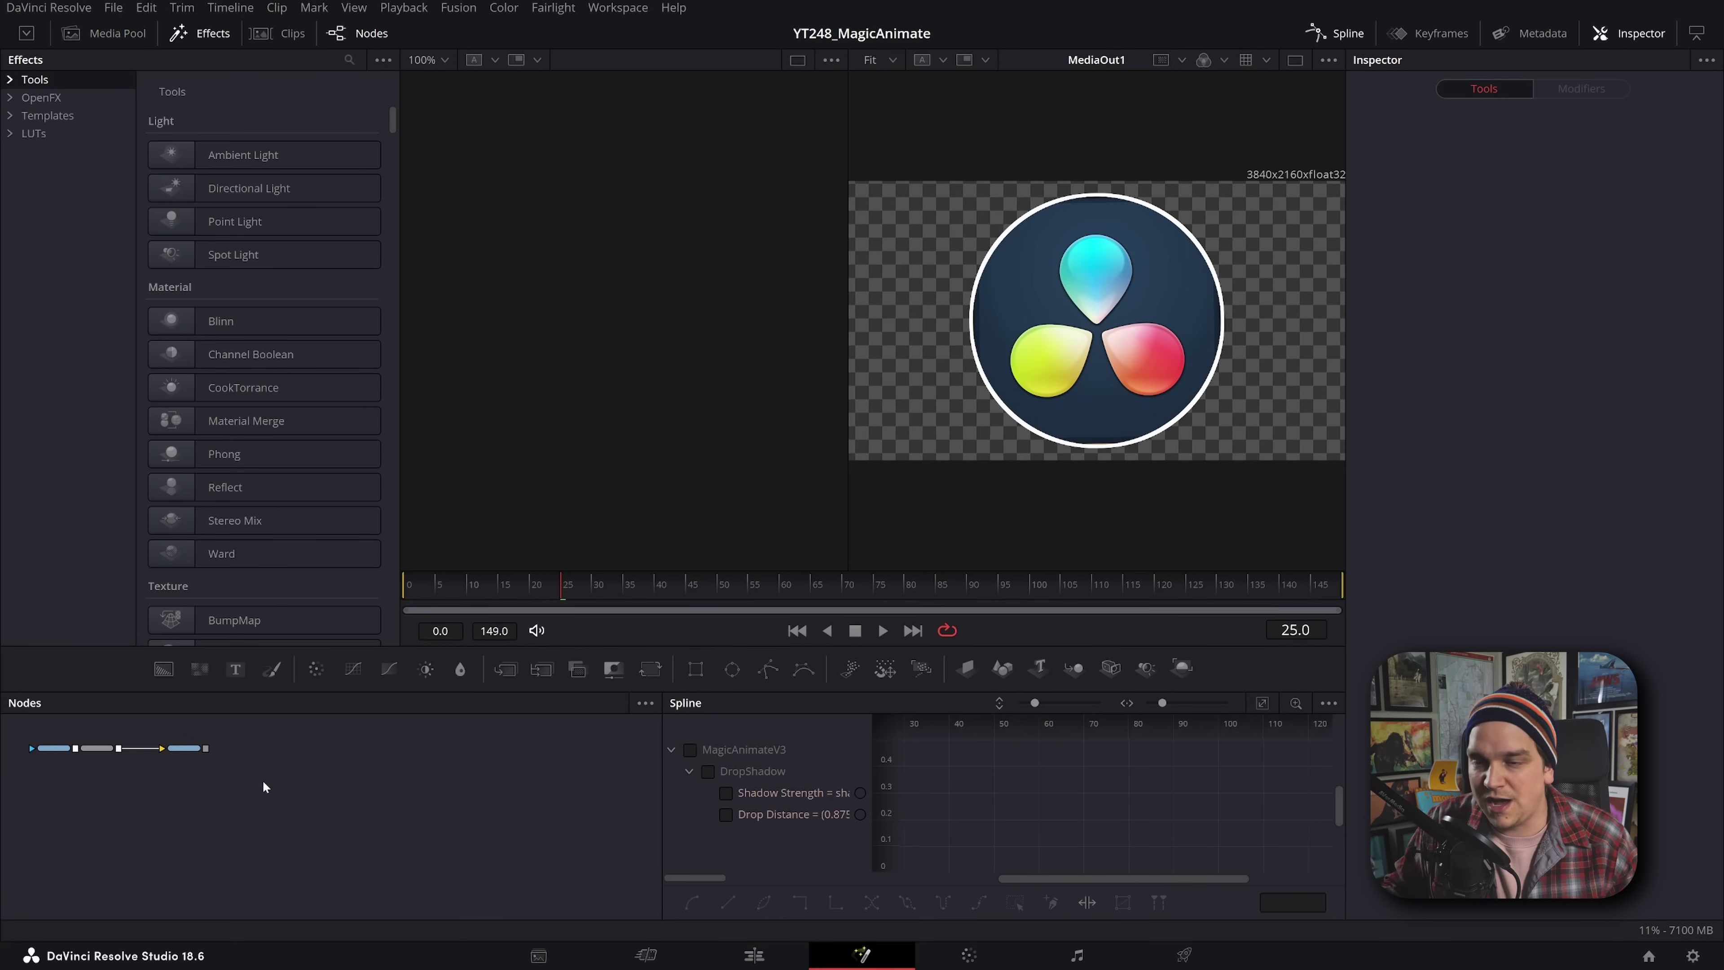
{"action": "left_click", "coordinate": [289, 778]}
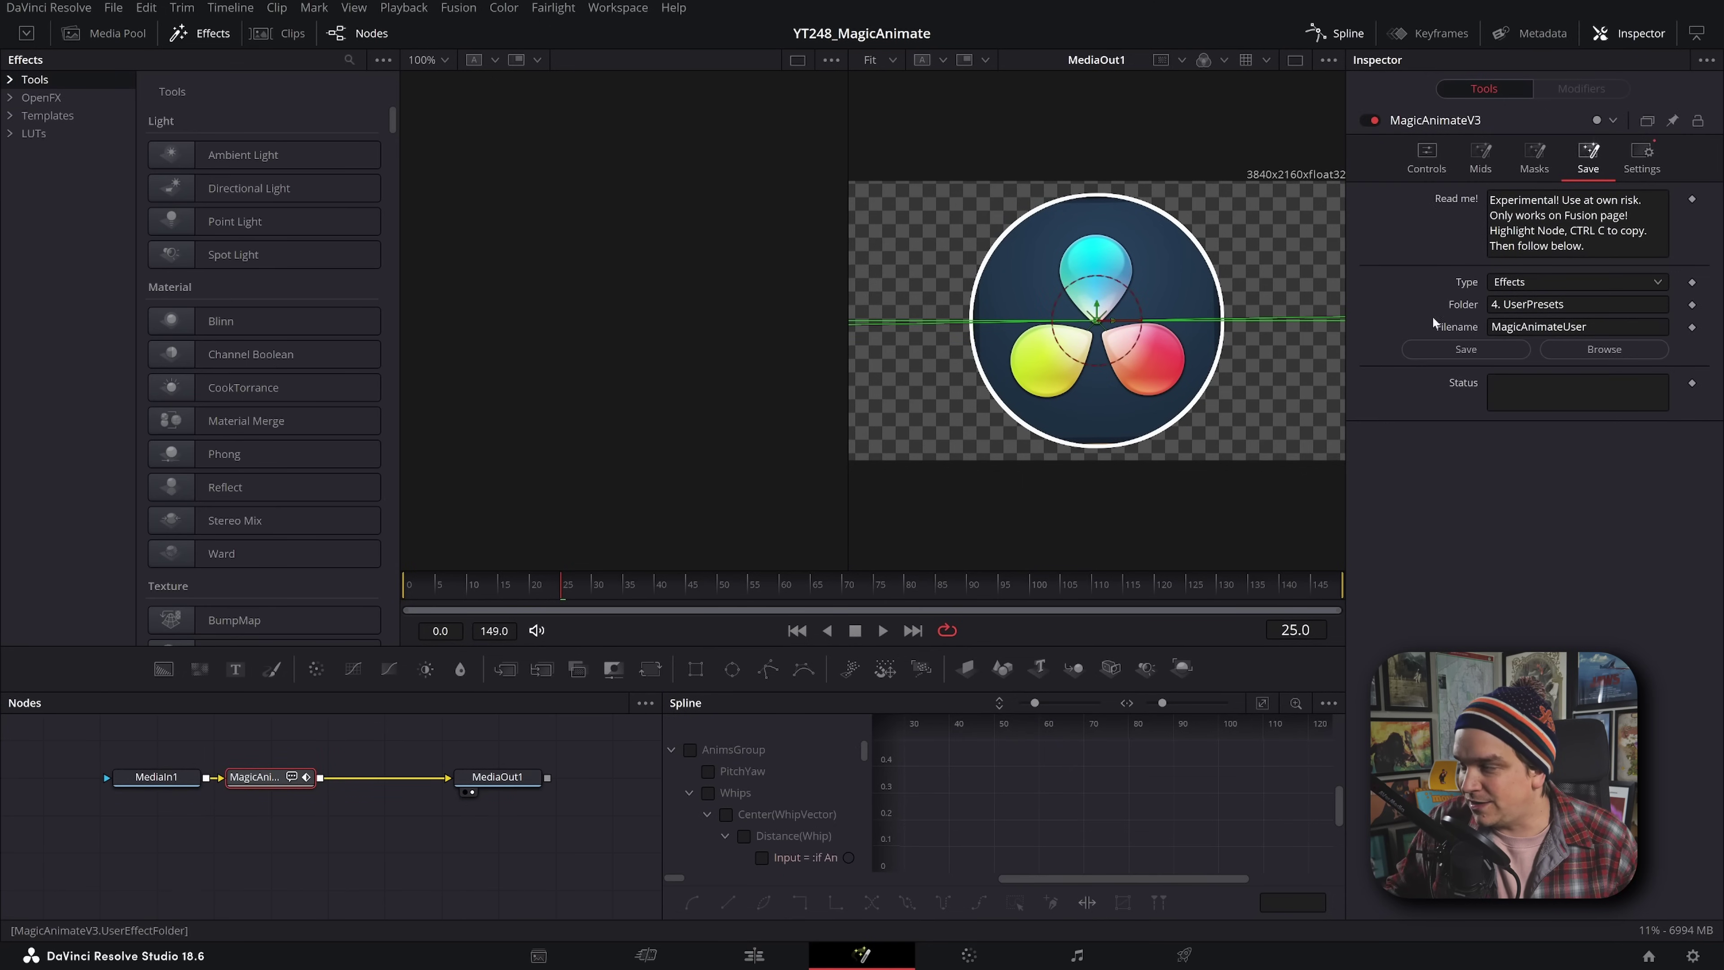
{"action": "left_click", "coordinate": [271, 789]}
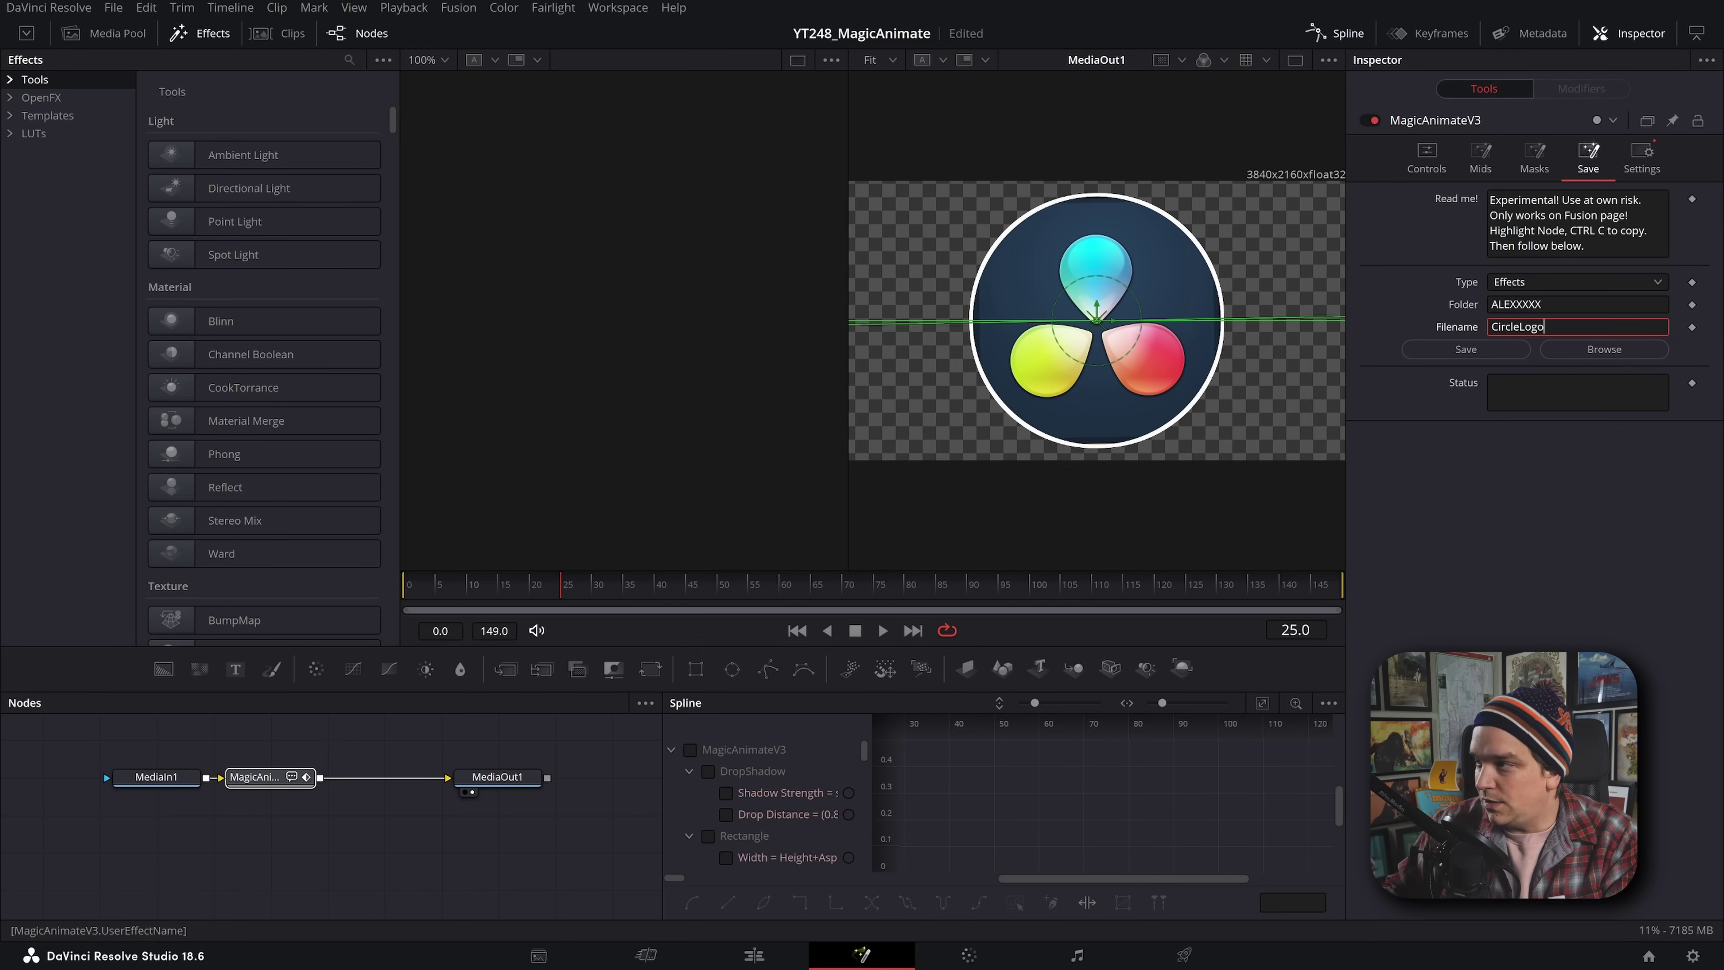
{"action": "left_click", "coordinate": [1495, 352]}
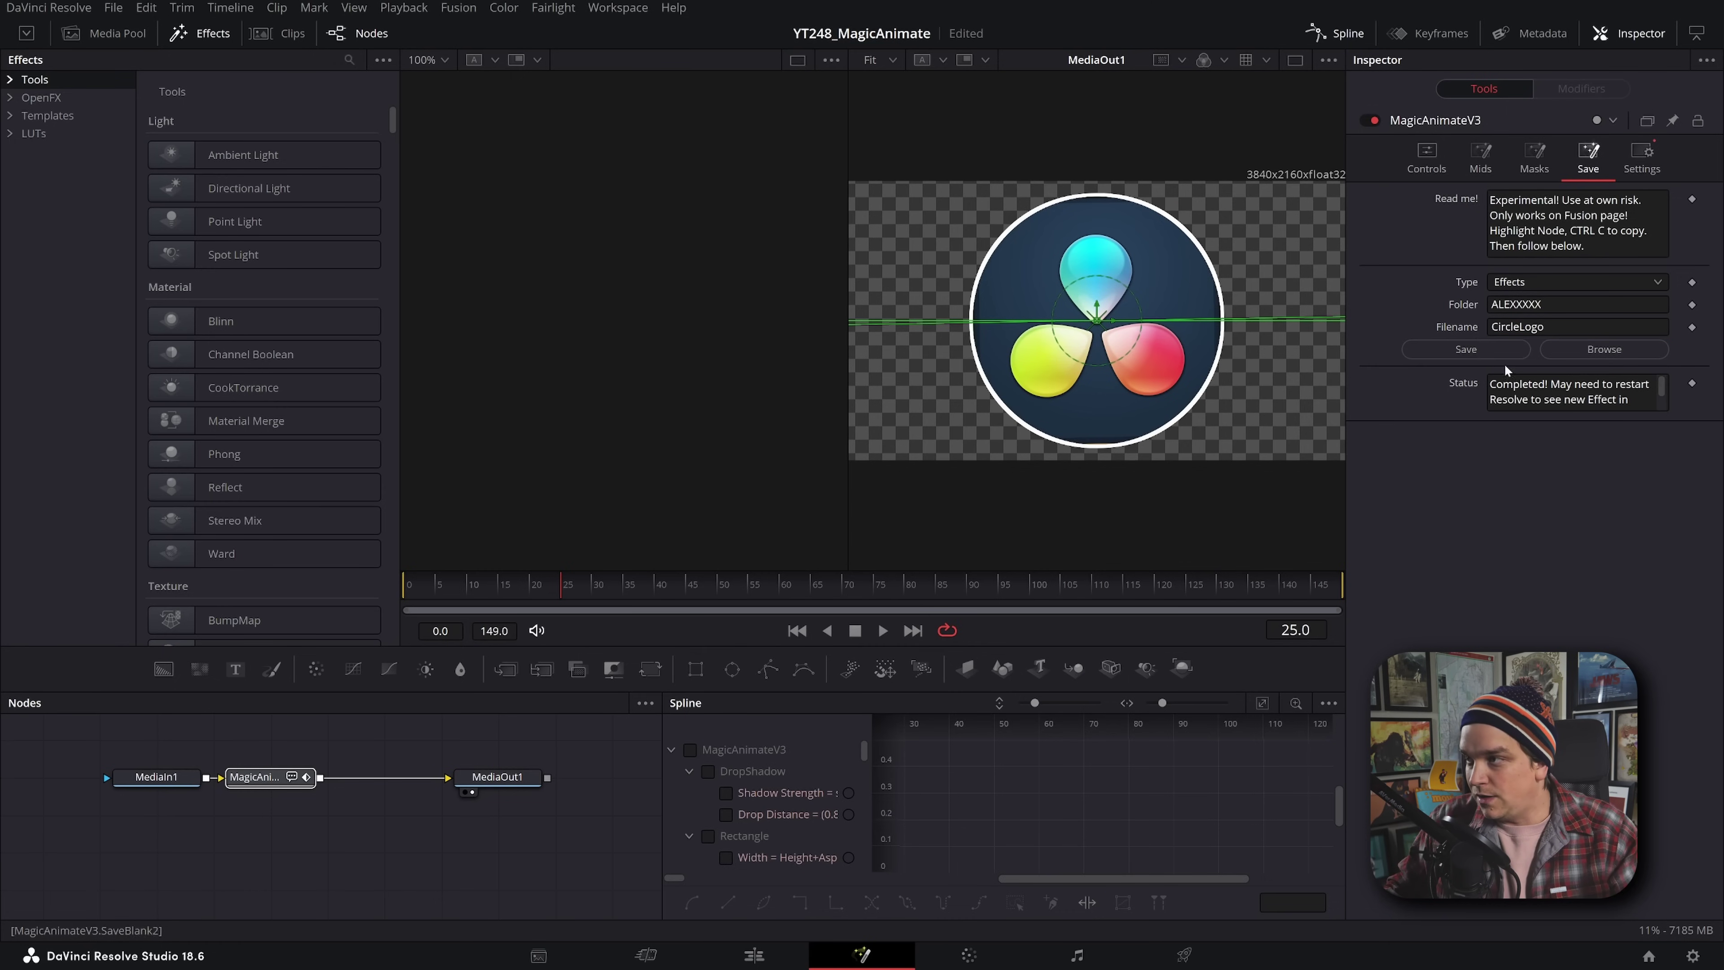
Step: Delete MagicAnimateV3 from the logo and apply CircleLogo from MagicToolkit > MagicAnimate, then play it
{"action": "left_click", "coordinate": [753, 955]}
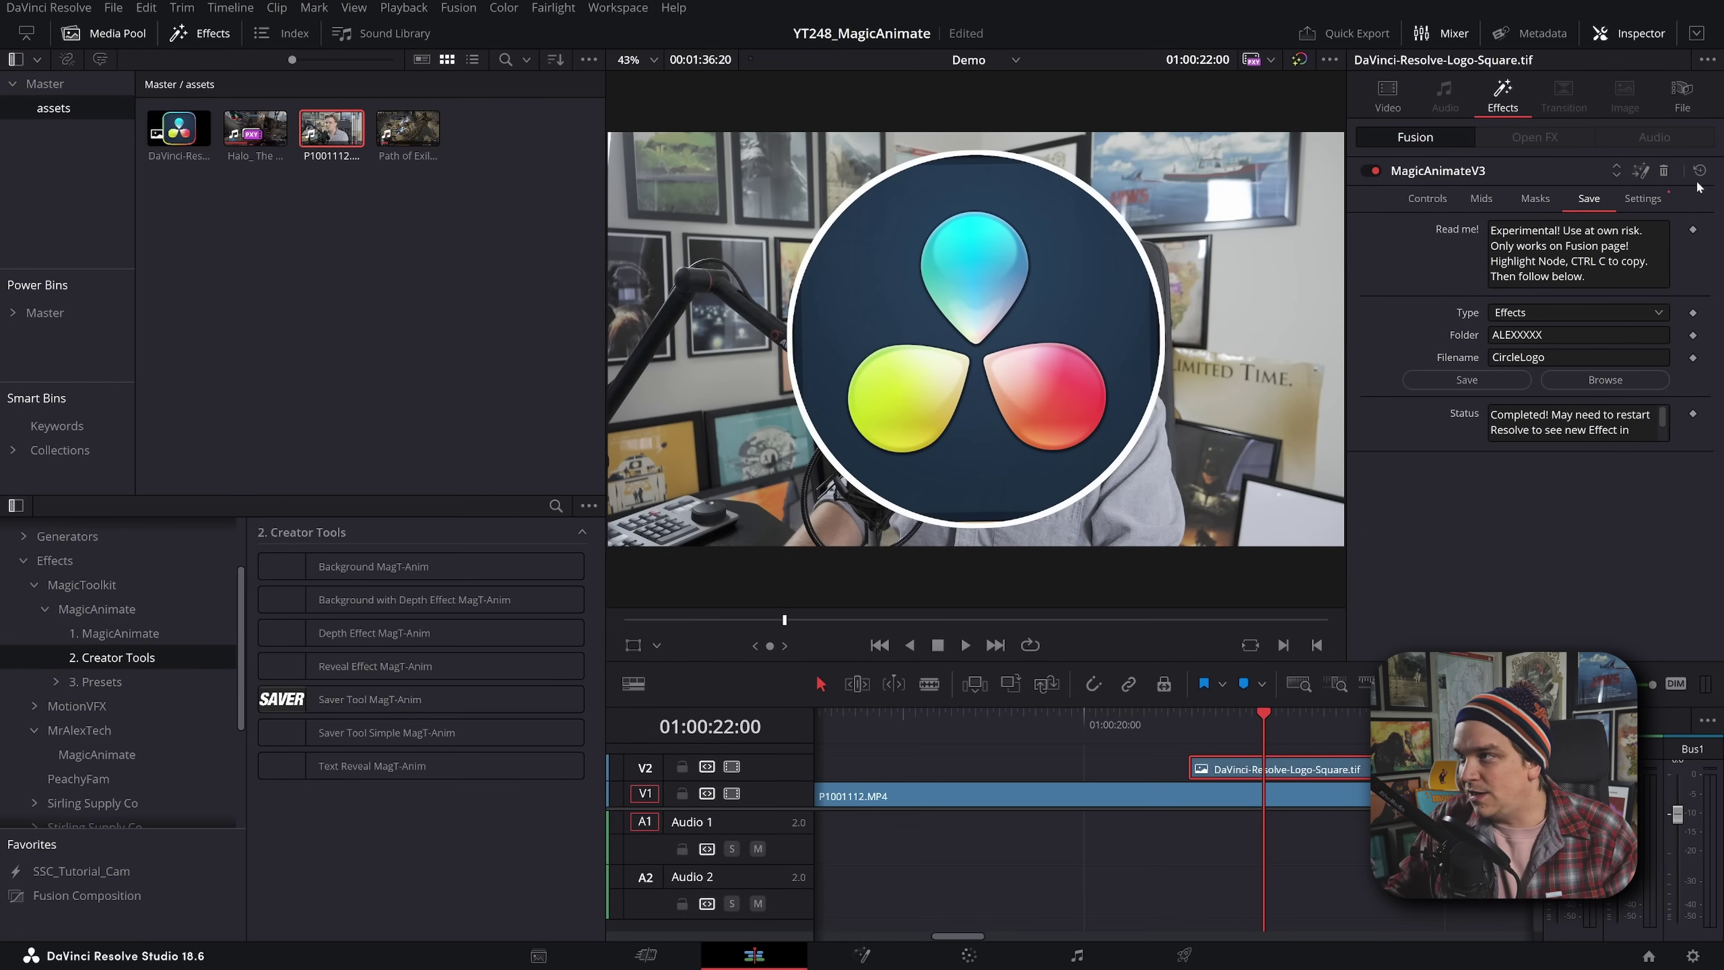
{"action": "left_click", "coordinate": [1662, 172]}
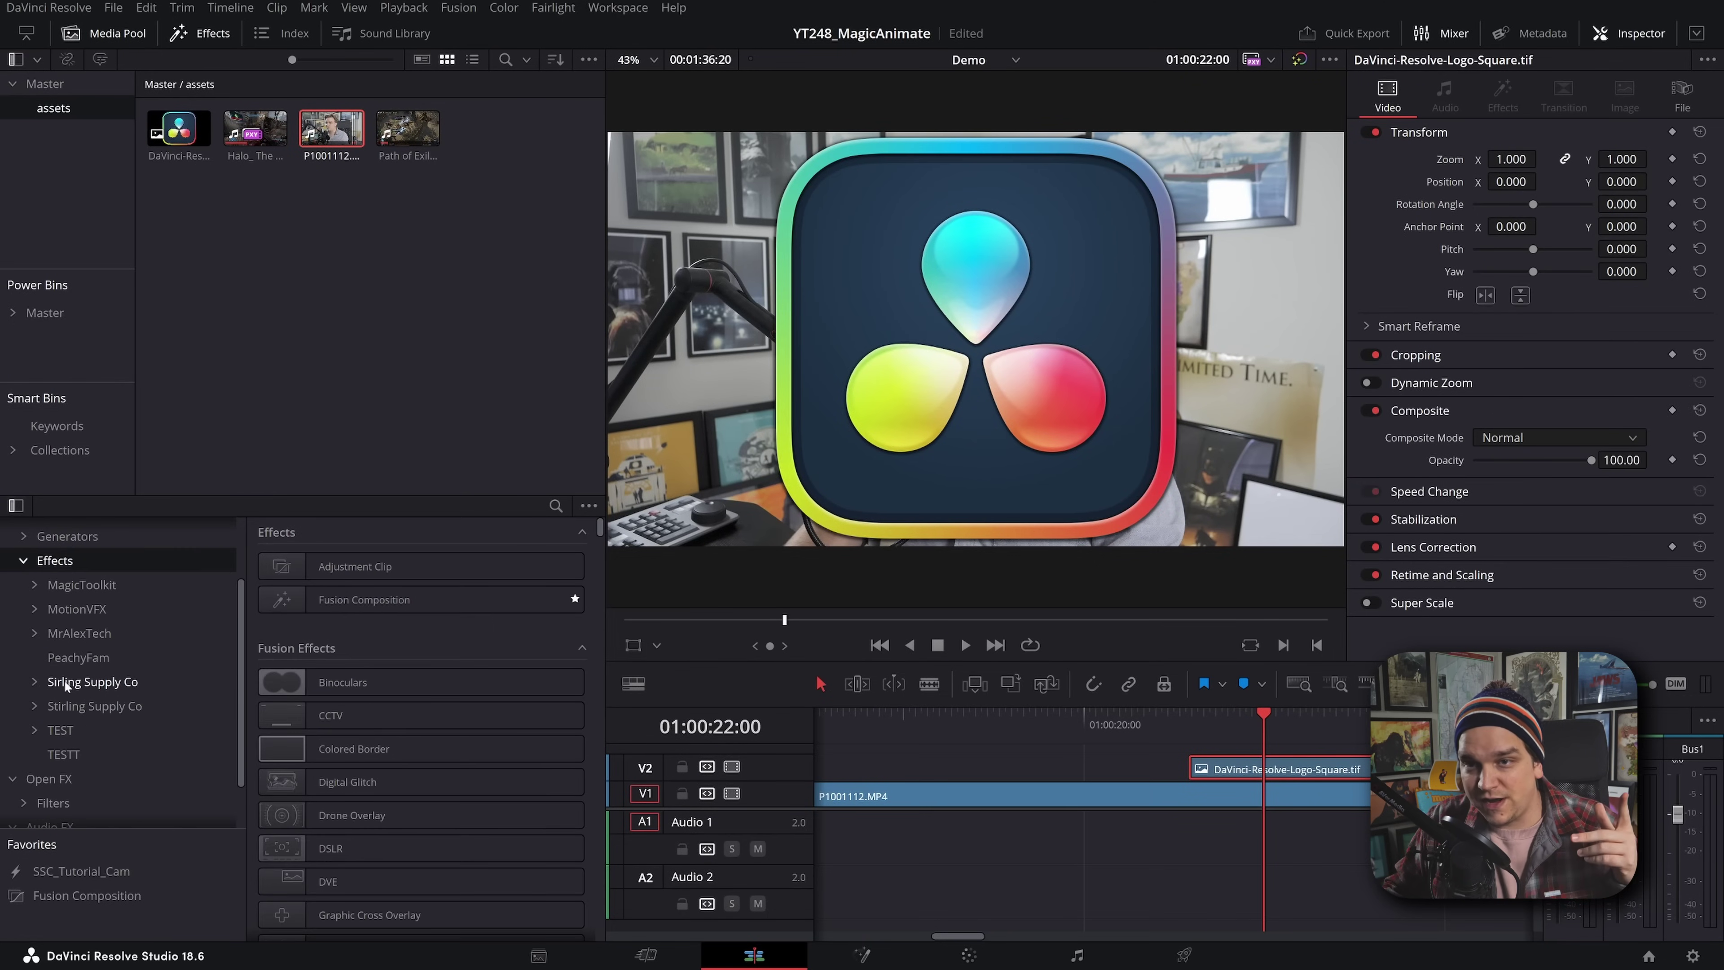
{"action": "left_click", "coordinate": [35, 632]}
{"action": "left_click", "coordinate": [33, 584]}
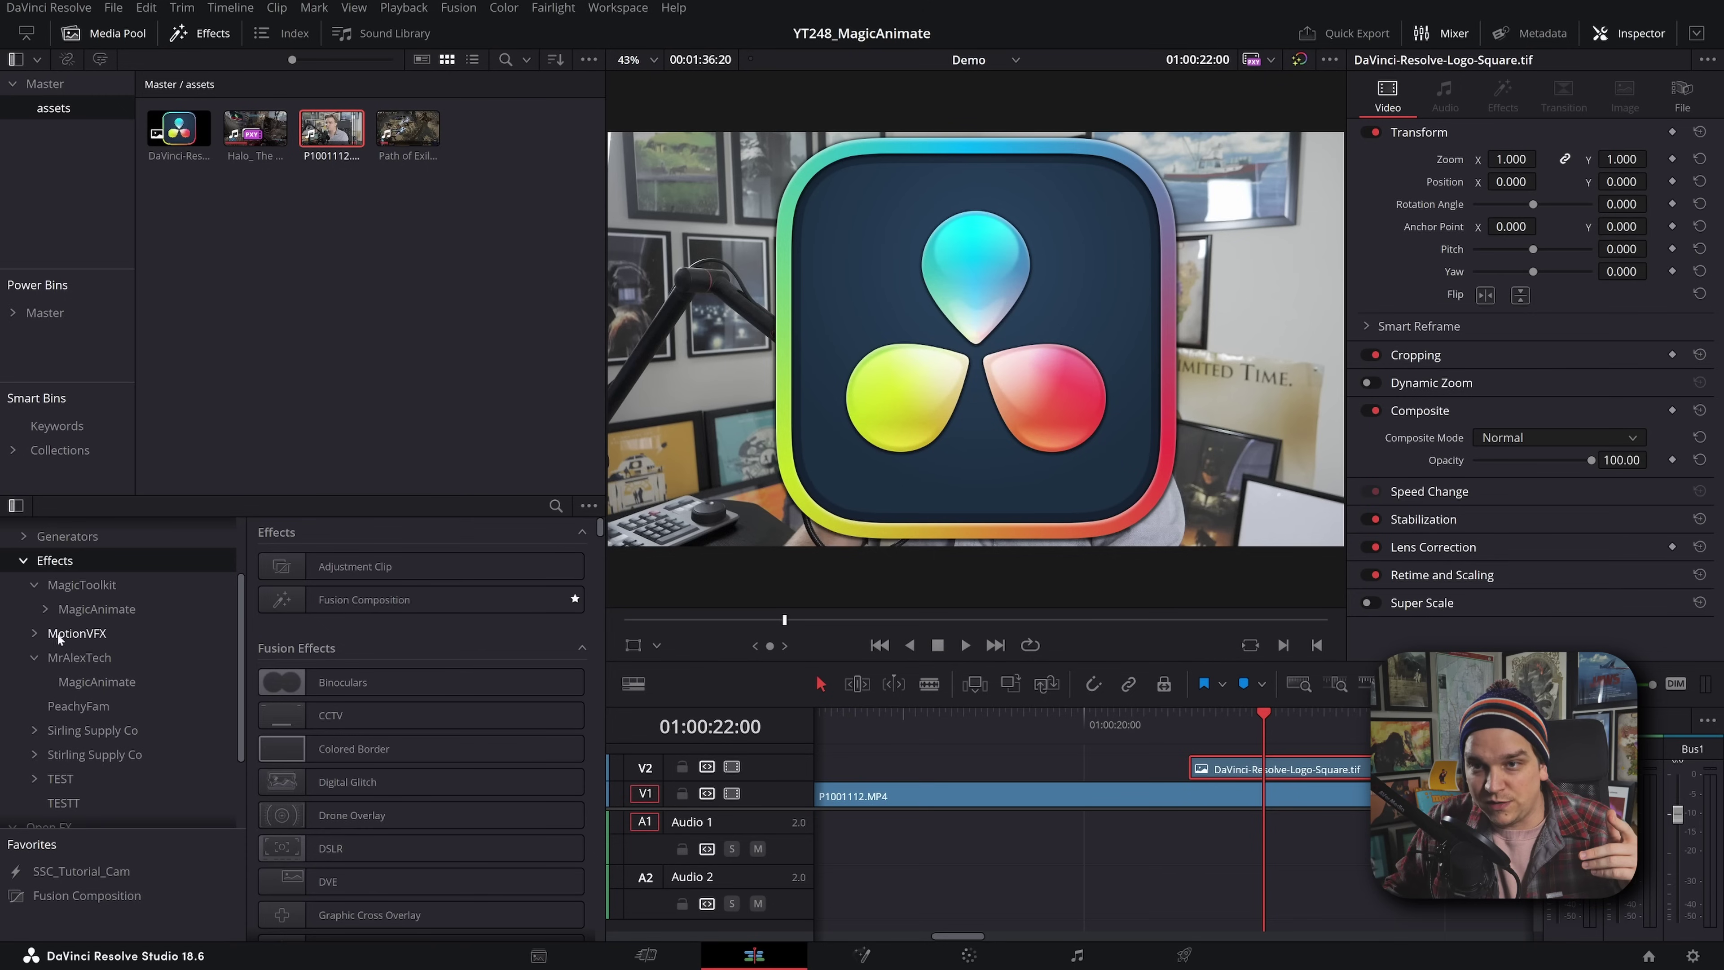
{"action": "left_click", "coordinate": [45, 609]}
{"action": "left_click", "coordinate": [96, 706]}
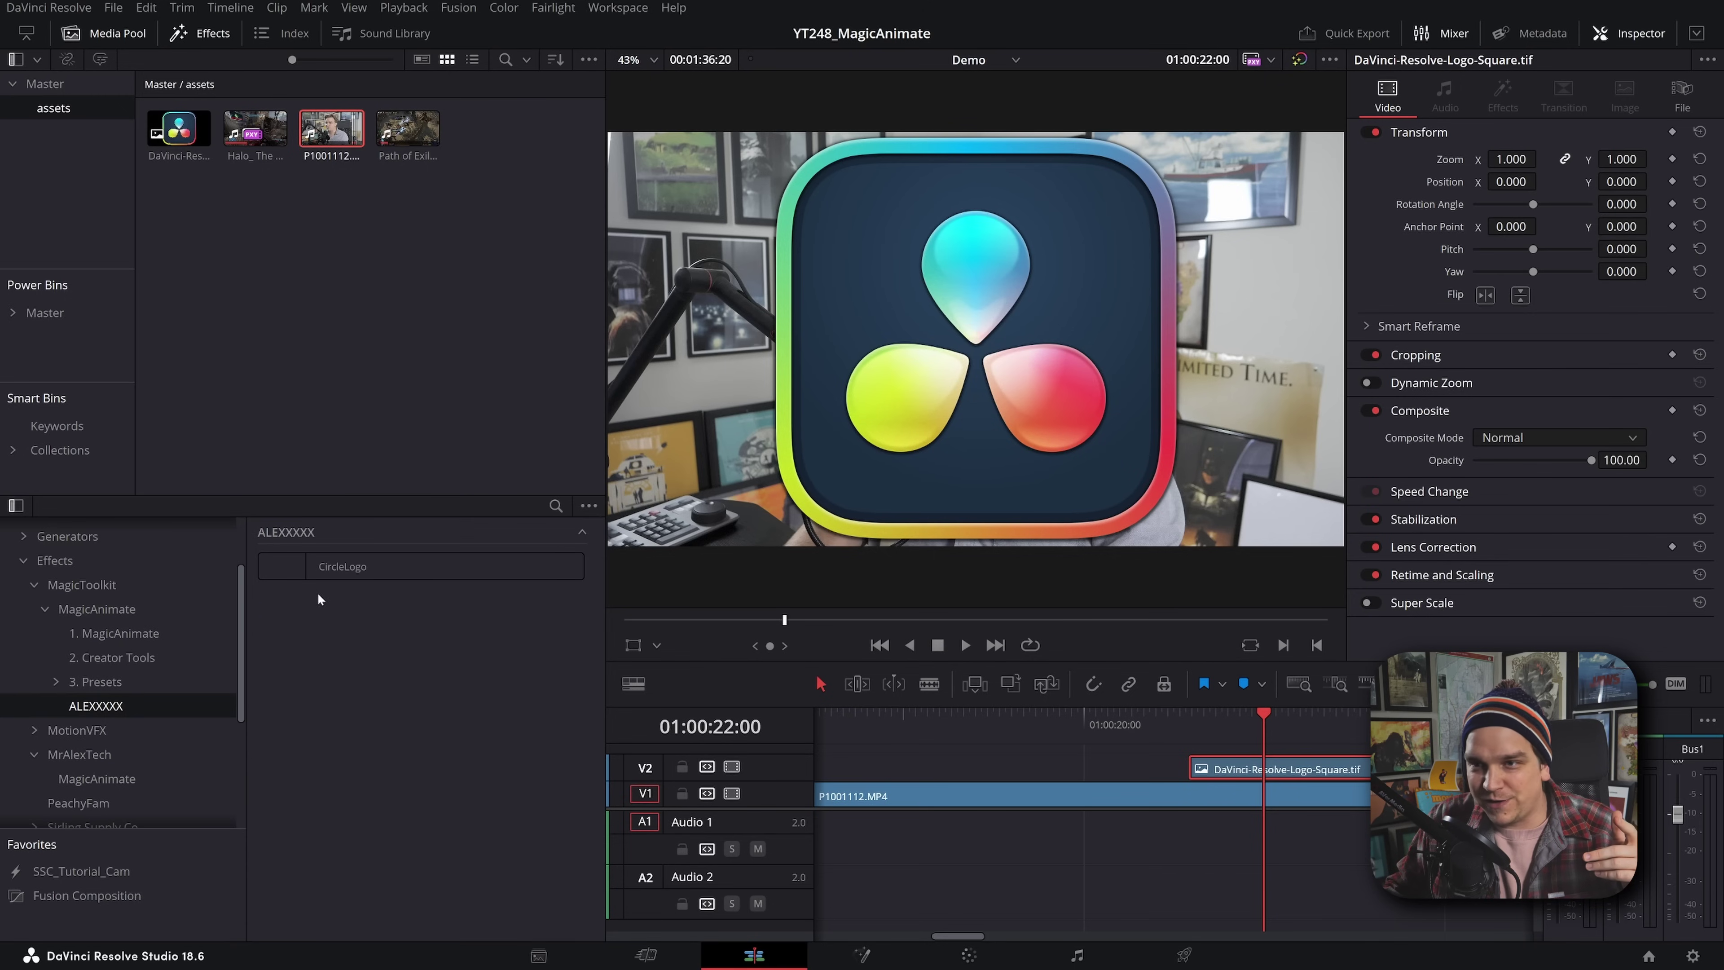
{"action": "left_click_drag", "start_coordinate": [802, 689], "coordinate": [1196, 737]}
{"action": "key", "text": "space"}
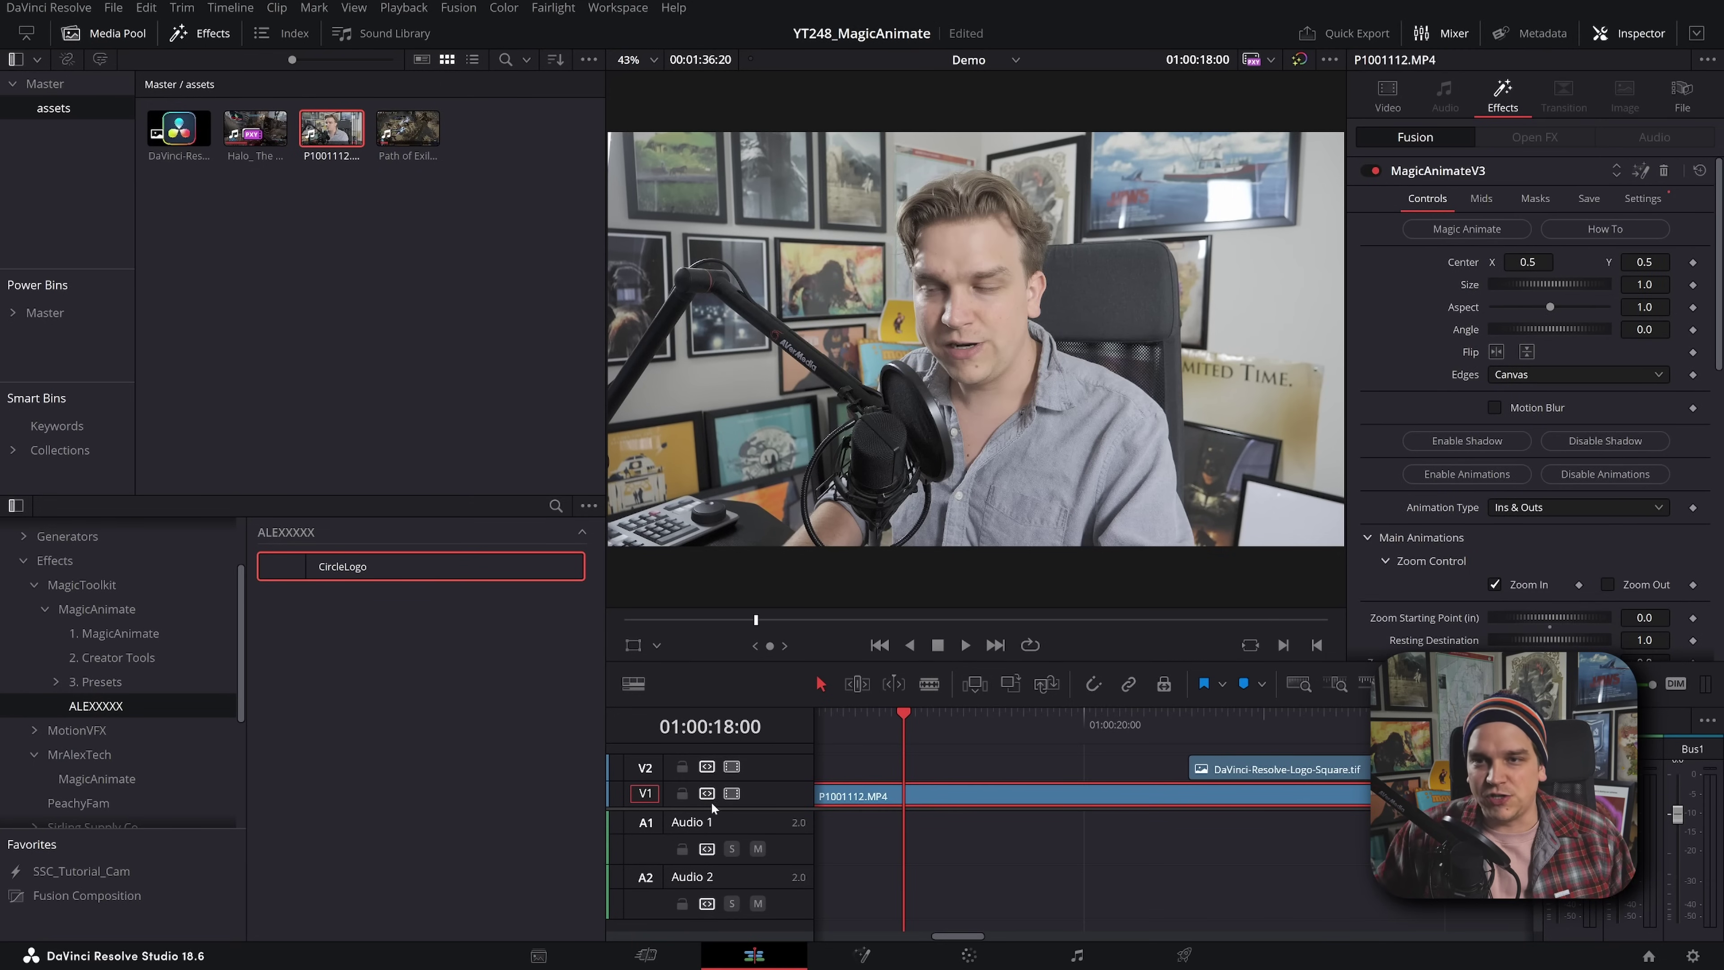
Step: Try the 1. Slide MagT-Anim preset from 3. Presets on the webcam clip and preview it
{"action": "left_click", "coordinate": [119, 684]}
{"action": "scroll", "coordinate": [484, 749], "scroll_direction": "down", "scroll_amount": 5}
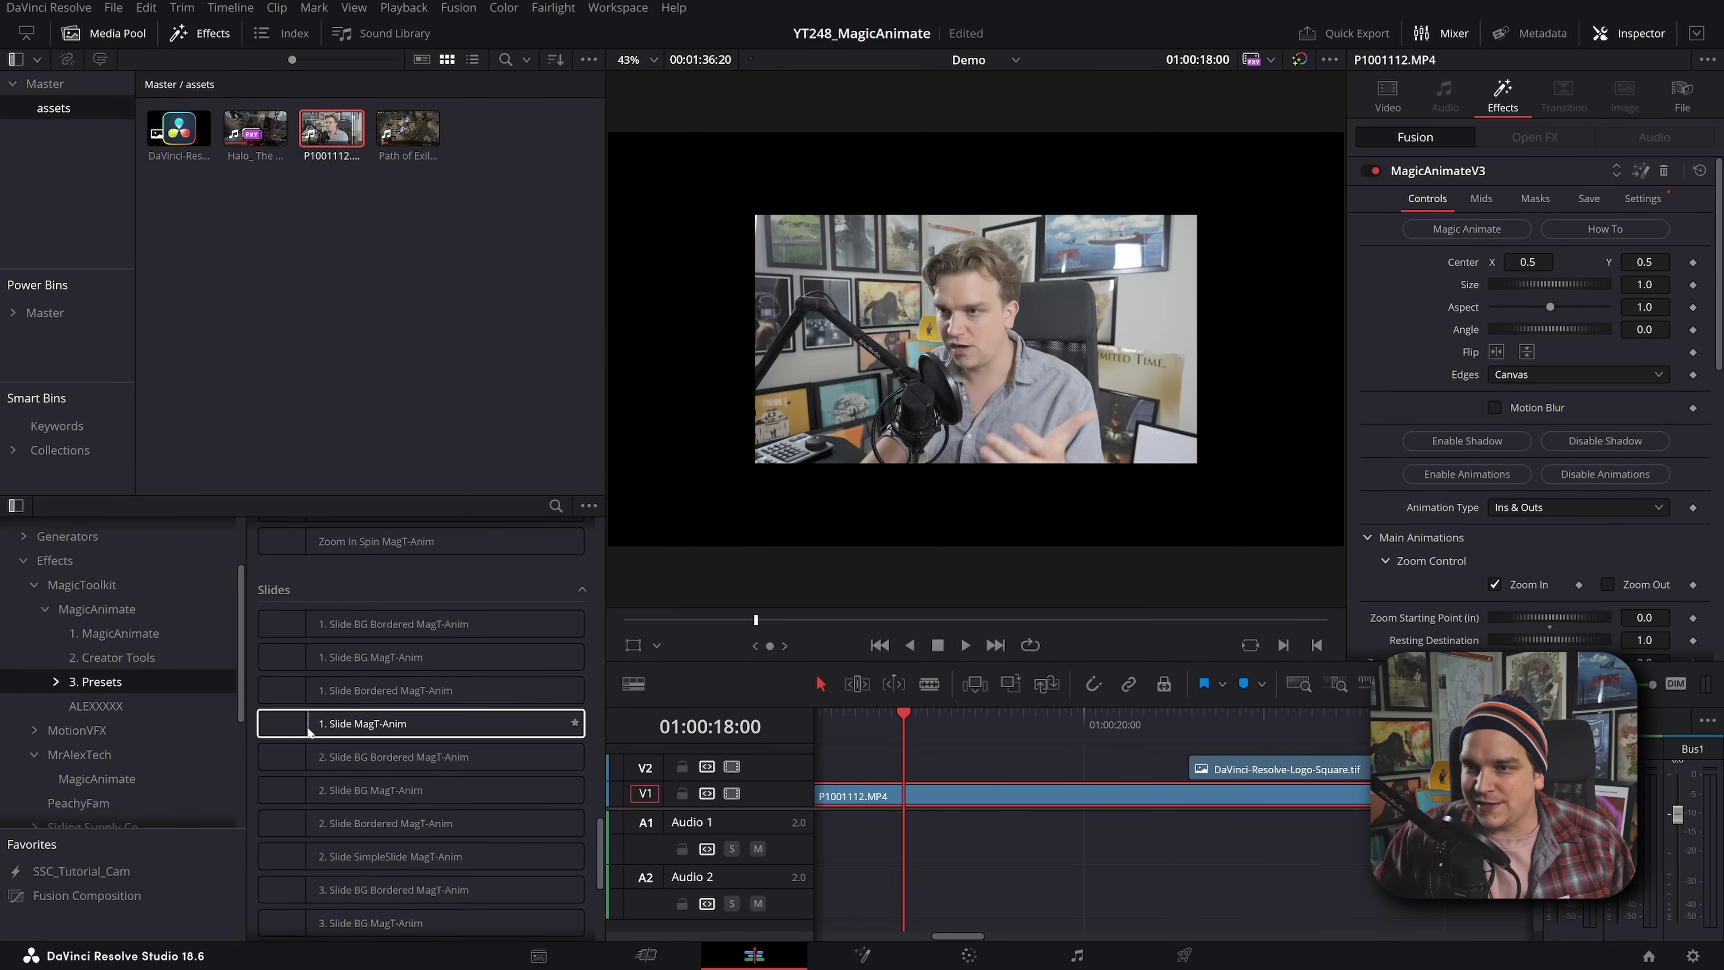
{"action": "left_click", "coordinate": [390, 723]}
{"action": "key", "text": "space"}
{"action": "key", "text": "space"}
{"action": "key", "text": "Home"}
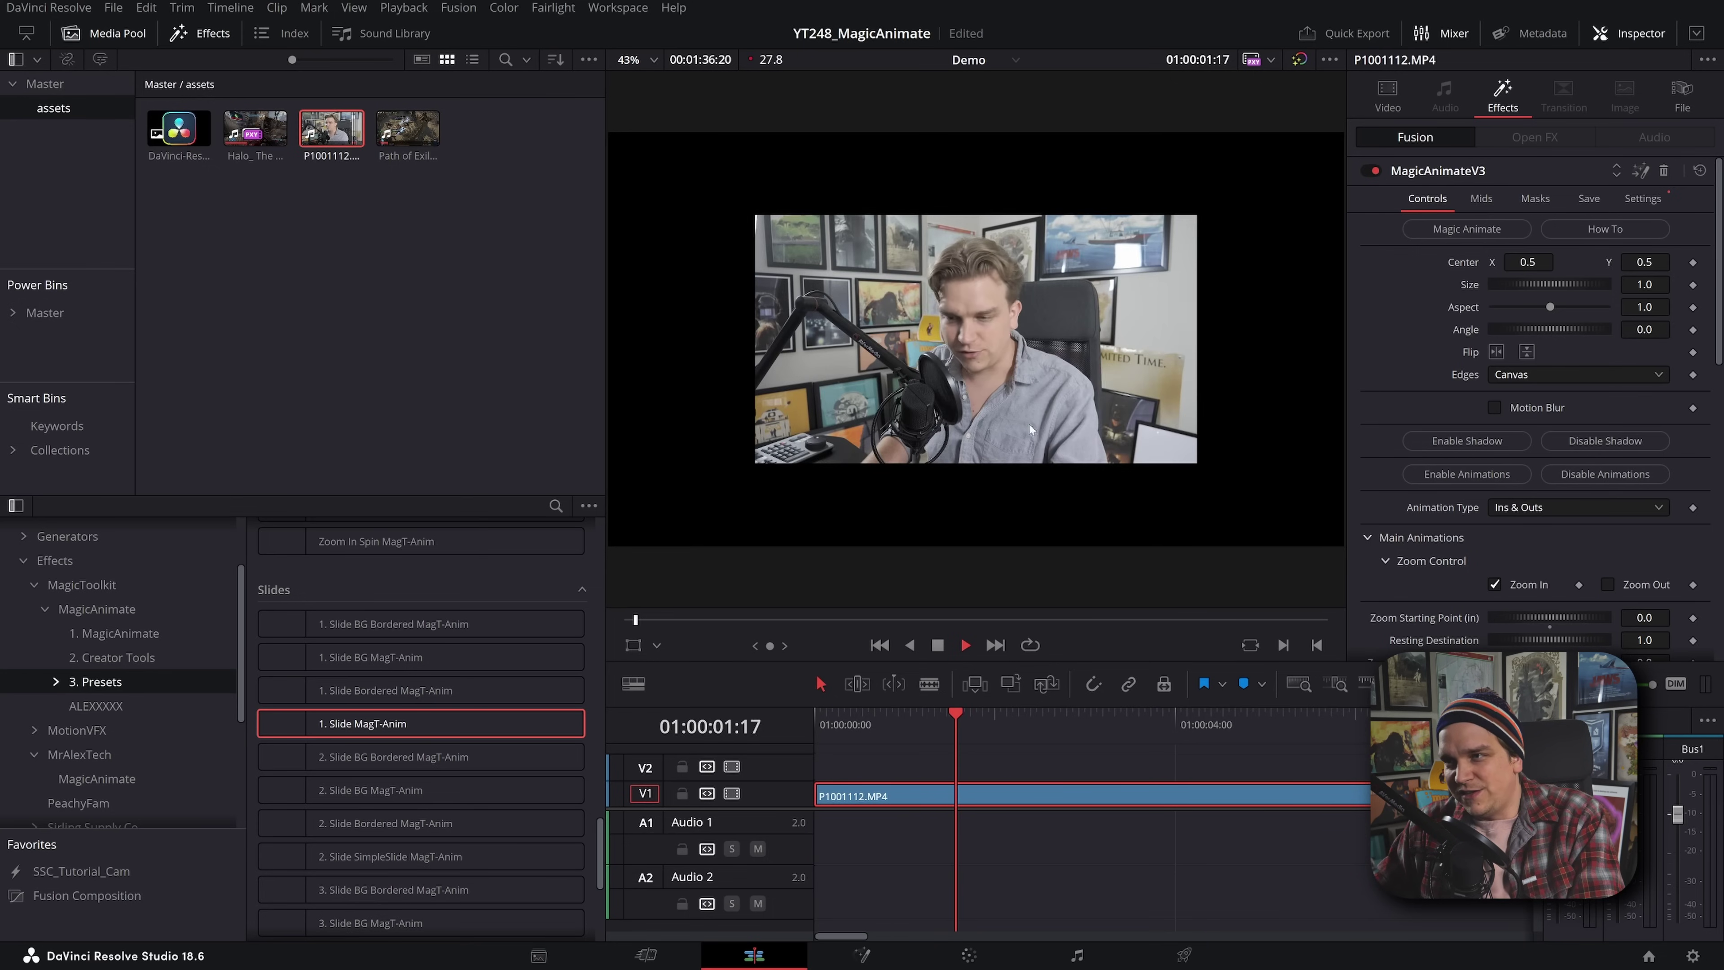
{"action": "key", "text": "space"}
{"action": "key", "text": "Home"}
{"action": "key", "text": "space"}
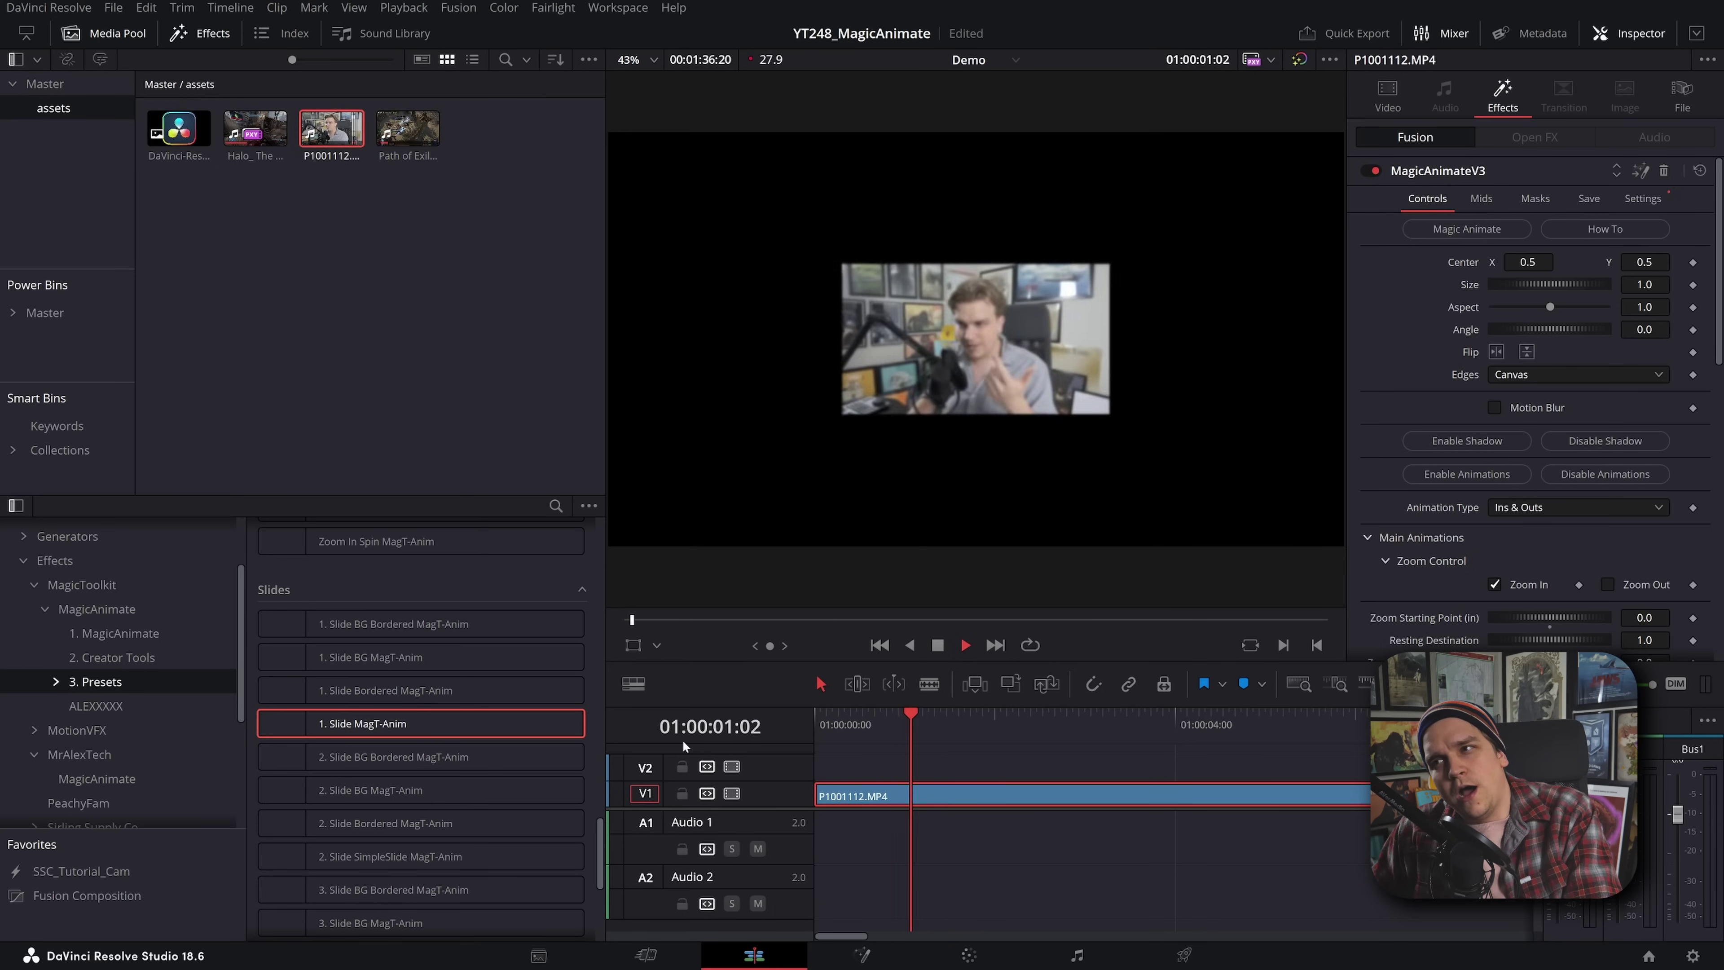
Step: Undo the slide preset and apply Whip Spin Up MagT-Anim to the webcam clip instead, previewing it
{"action": "left_click", "coordinate": [987, 872]}
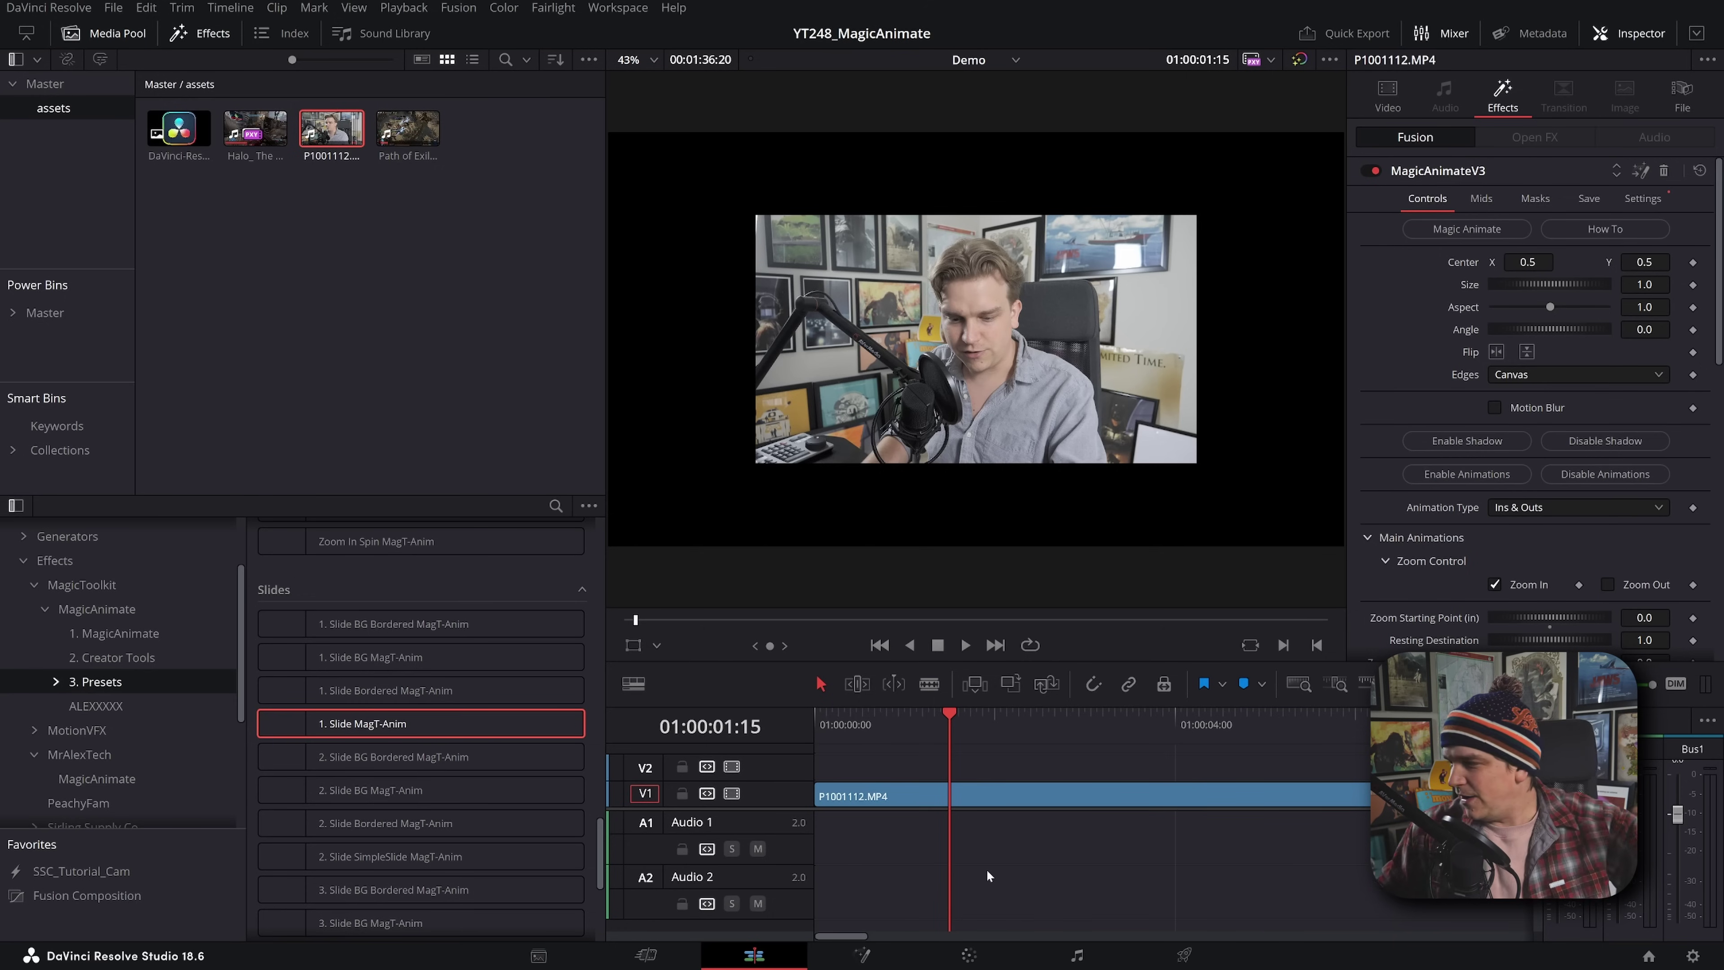
{"action": "key", "text": "ctrl+z"}
{"action": "scroll", "coordinate": [380, 801], "scroll_direction": "up", "scroll_amount": 3}
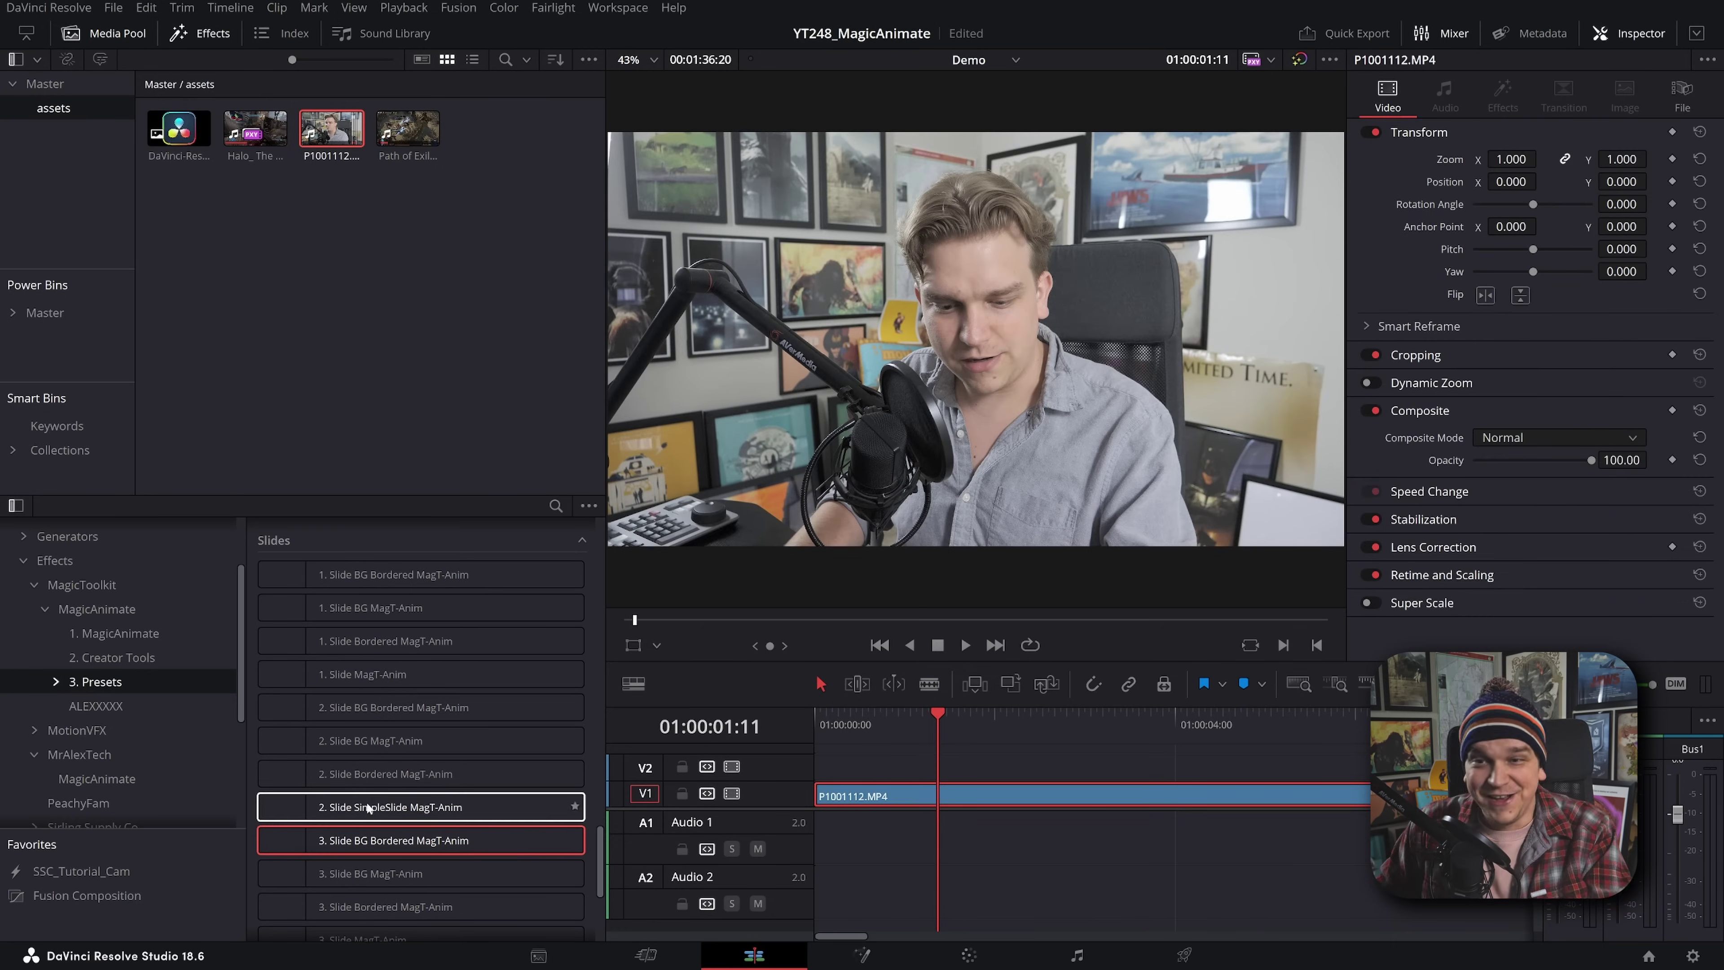
{"action": "scroll", "coordinate": [373, 776], "scroll_direction": "down", "scroll_amount": 1}
{"action": "scroll", "coordinate": [373, 776], "scroll_direction": "up", "scroll_amount": 4}
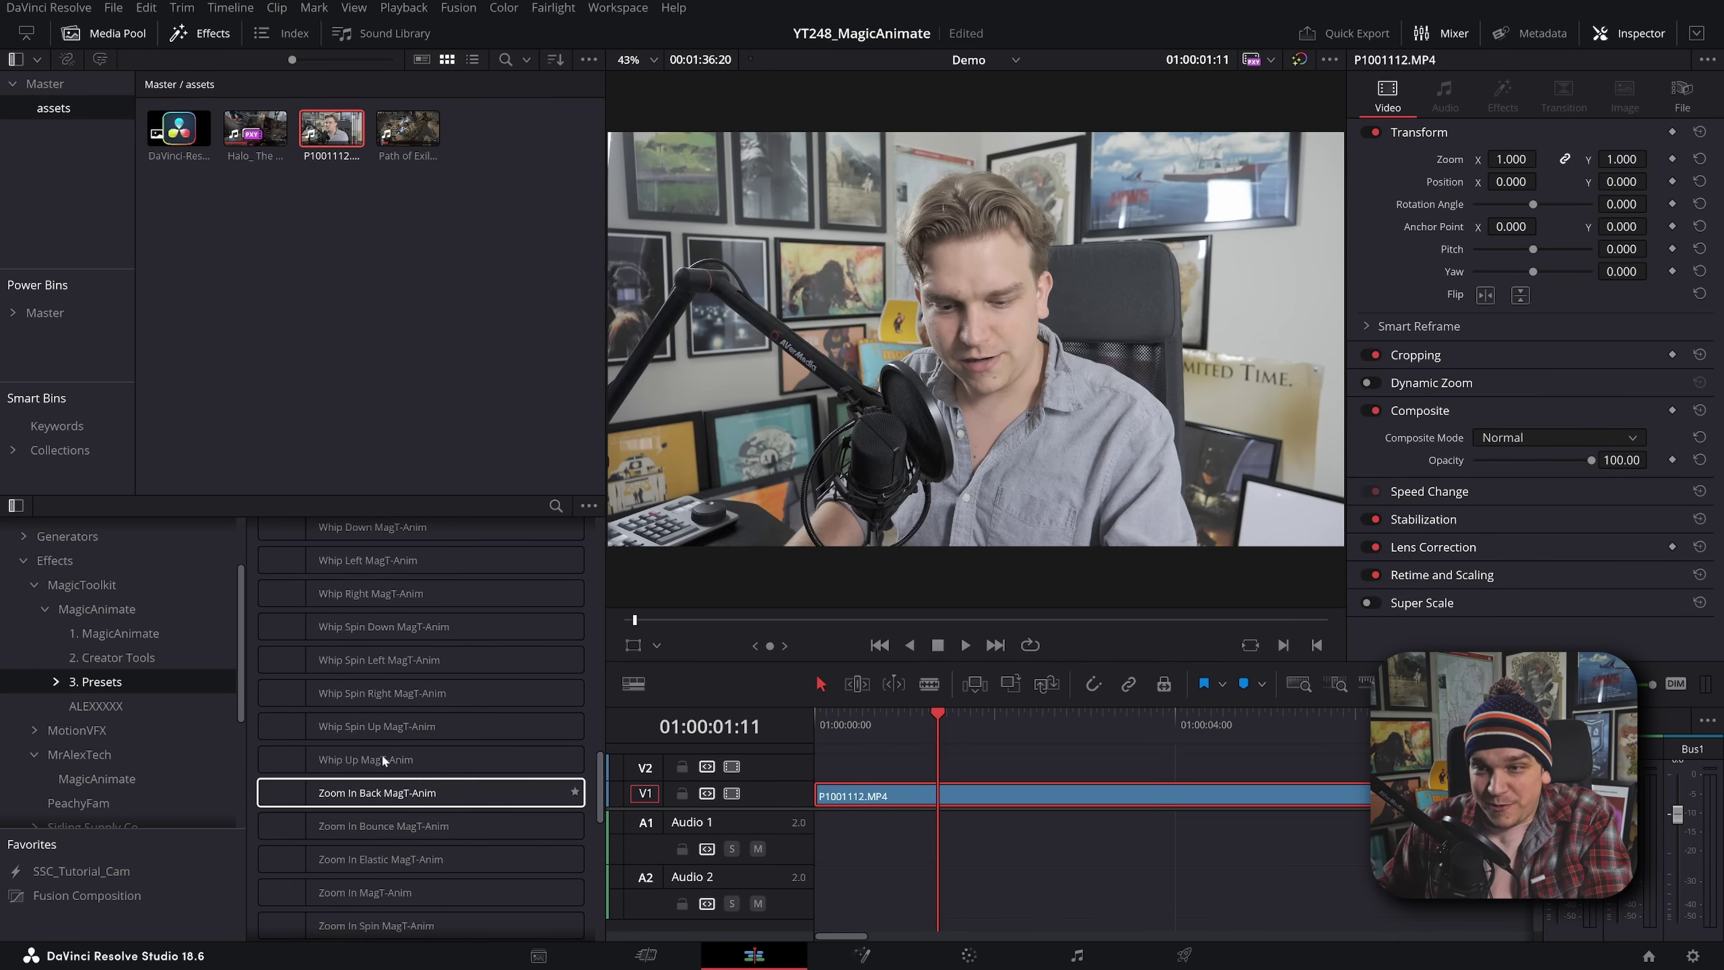
{"action": "left_click_drag", "start_coordinate": [358, 734], "coordinate": [875, 795]}
{"action": "key", "text": "/"}
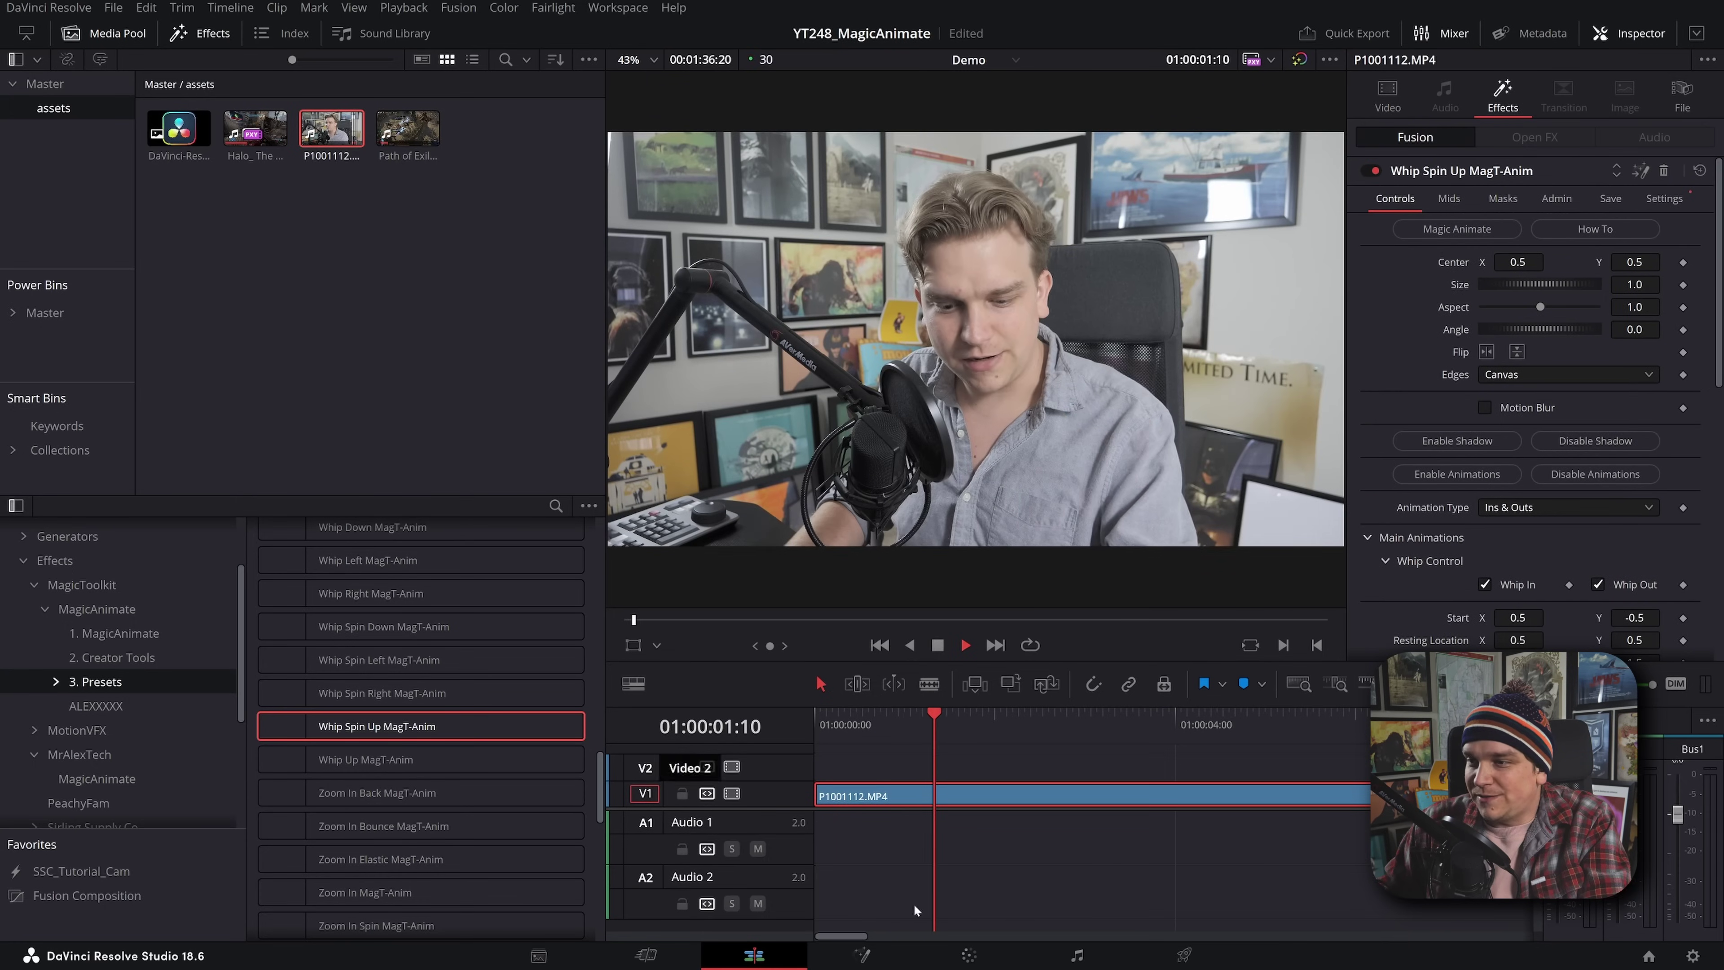
{"action": "left_click", "coordinate": [1008, 886]}
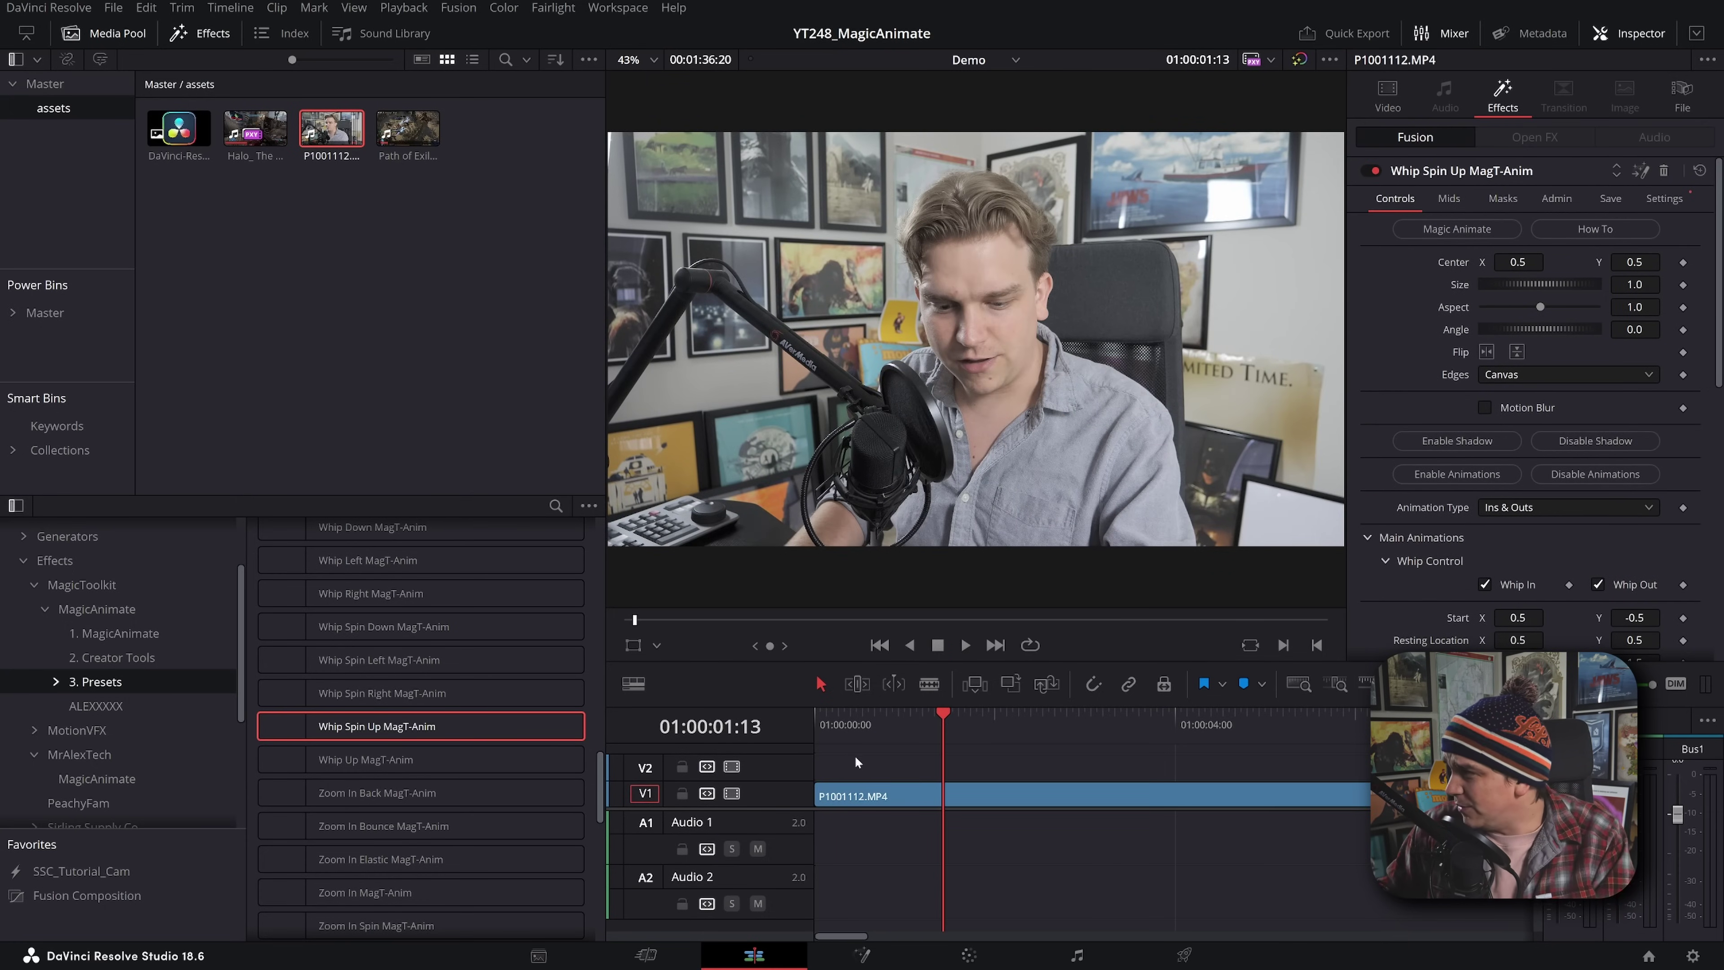